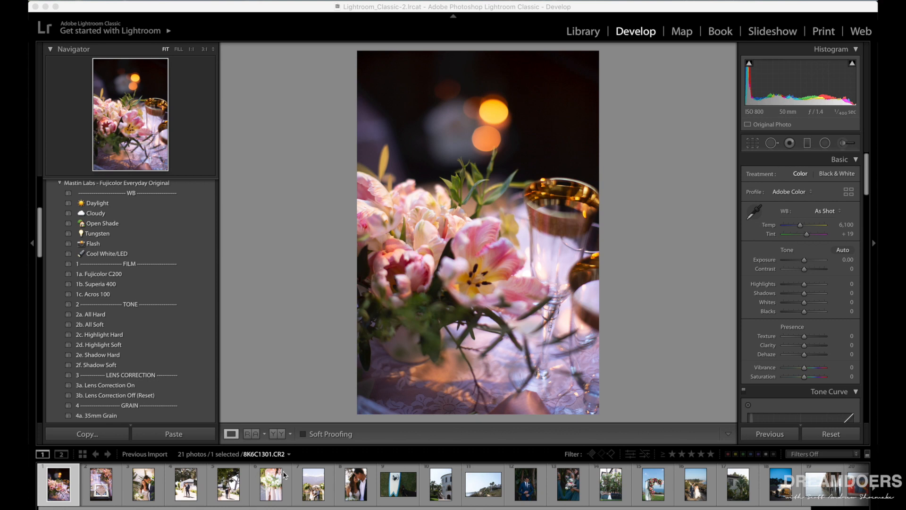
scroll(285, 474, down, 2)
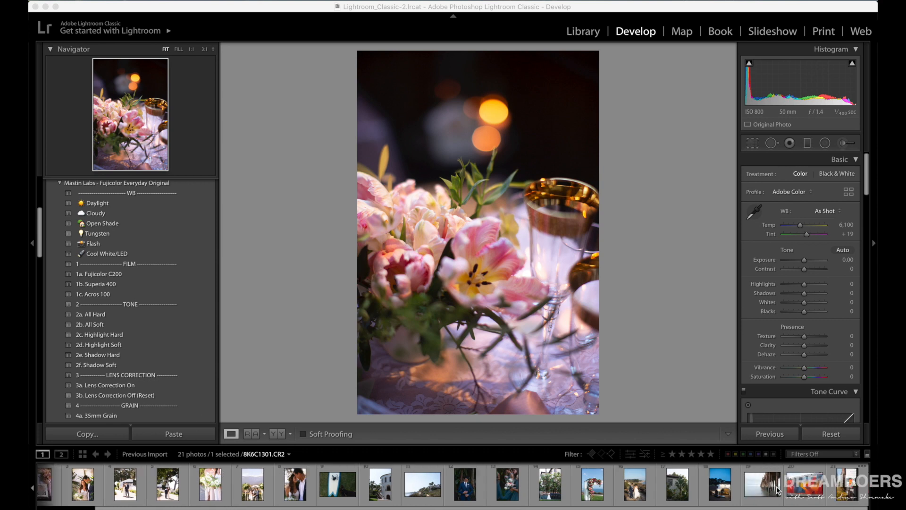
click(817, 485)
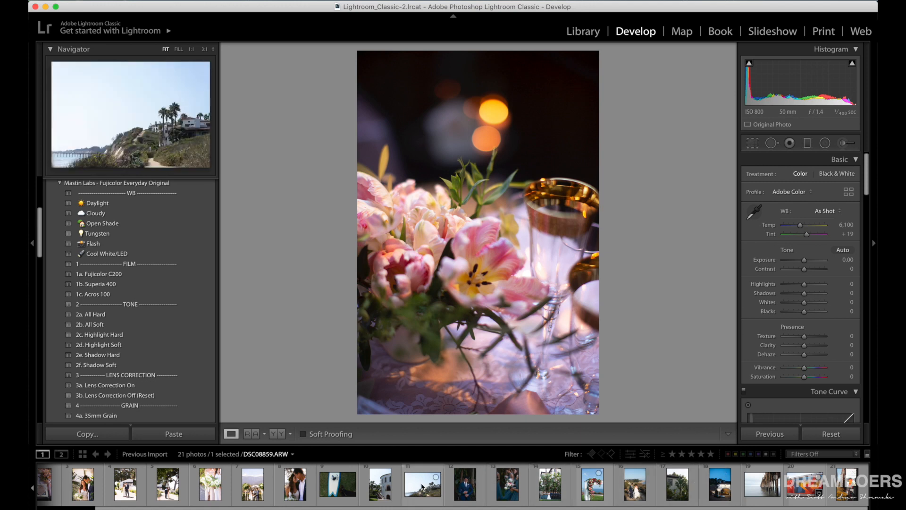
scroll(421, 483, up, 2)
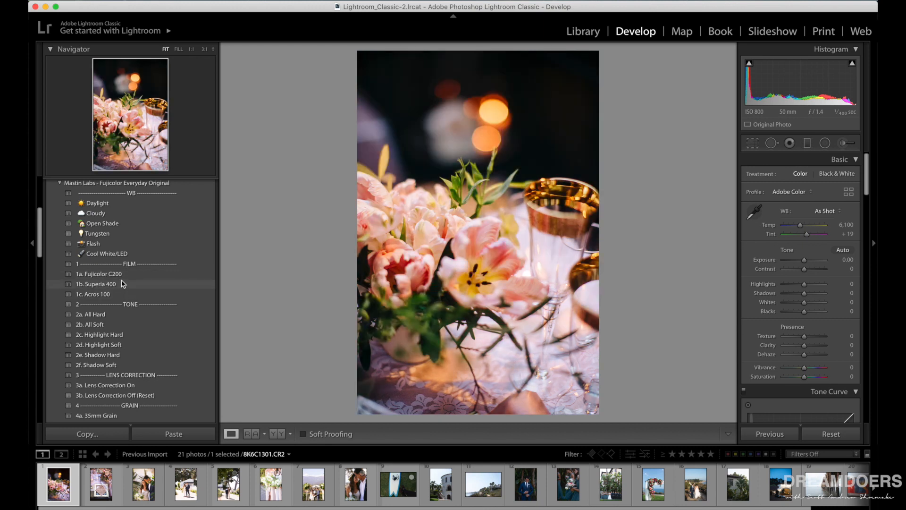
Apply the 1b. Superia 400 film preset to the first flower photo and show its before and after side by side.
click(122, 283)
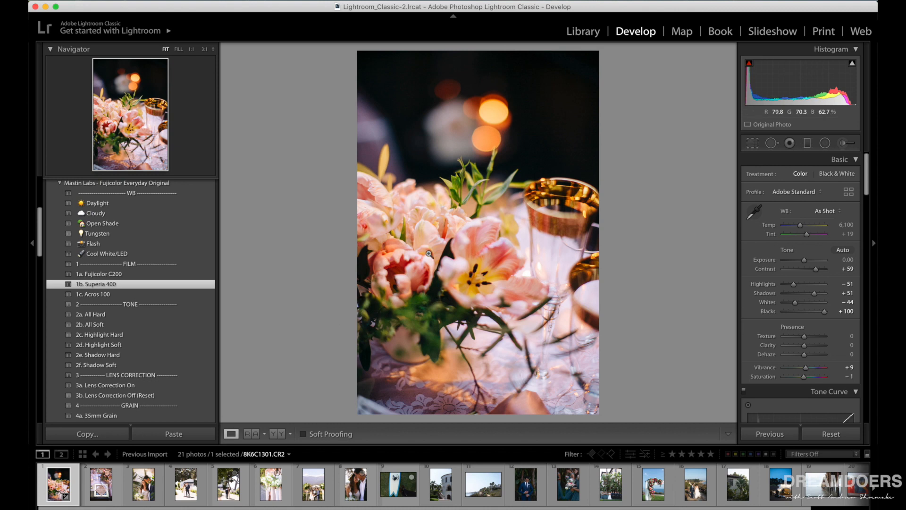
click(277, 435)
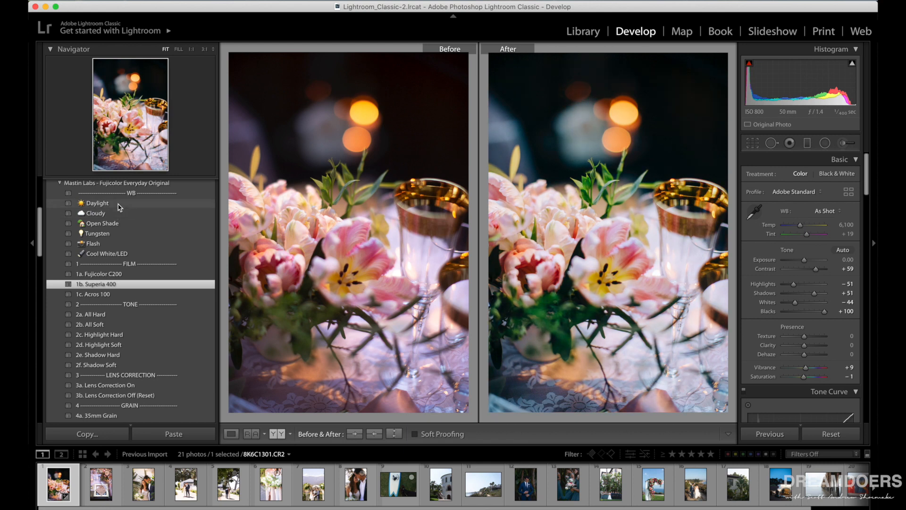
Try the Daylight white balance preset on the flower photo, undo it, and set Temp to 5,976 instead.
click(119, 205)
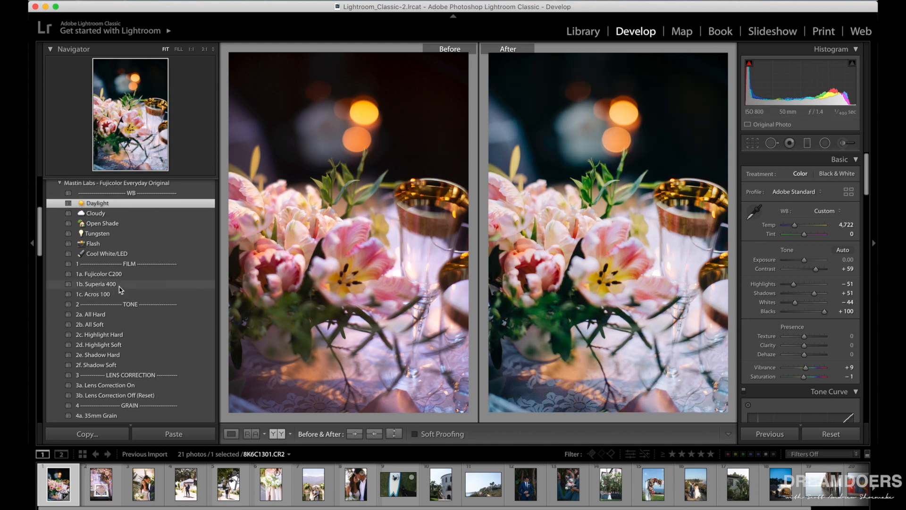
key(super+z)
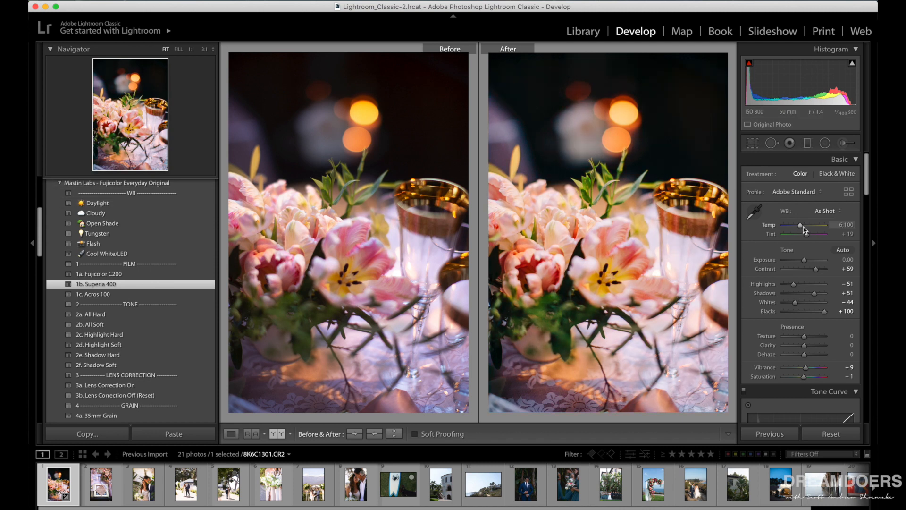
drag(801, 228, 801, 228)
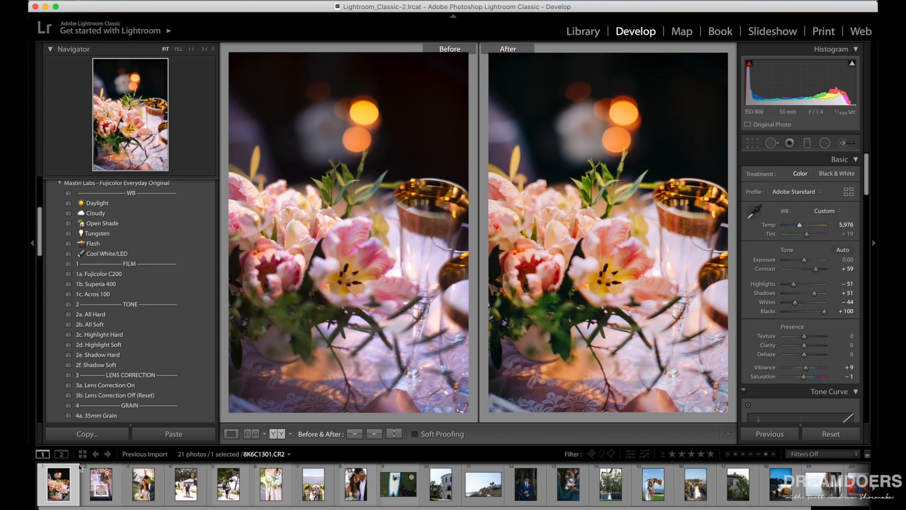
On the place-setting photo, try Fujicolor C200, return to the single-image view, and apply the 1b. Superia 400 preset instead.
click(99, 491)
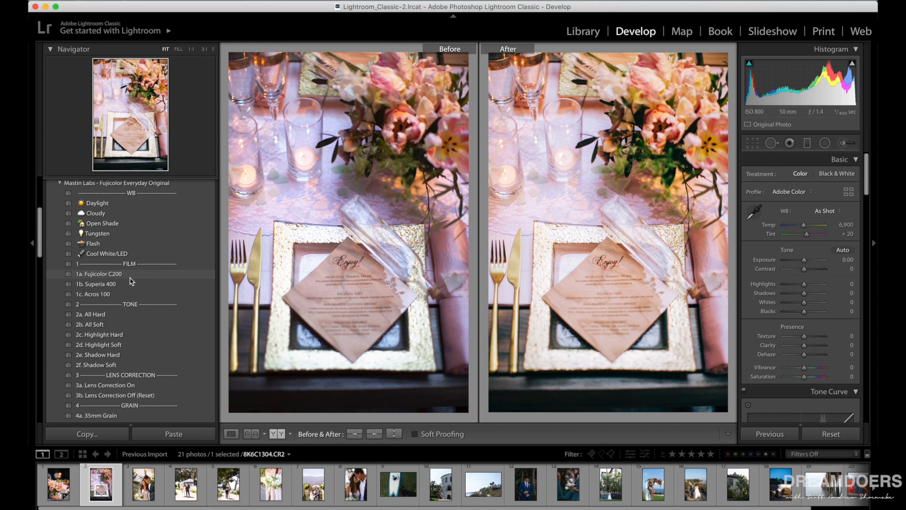
click(131, 277)
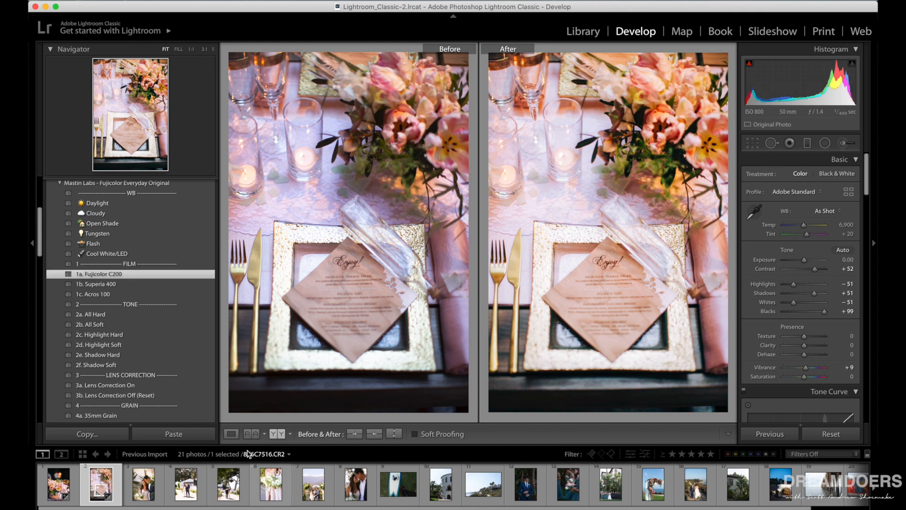
click(230, 433)
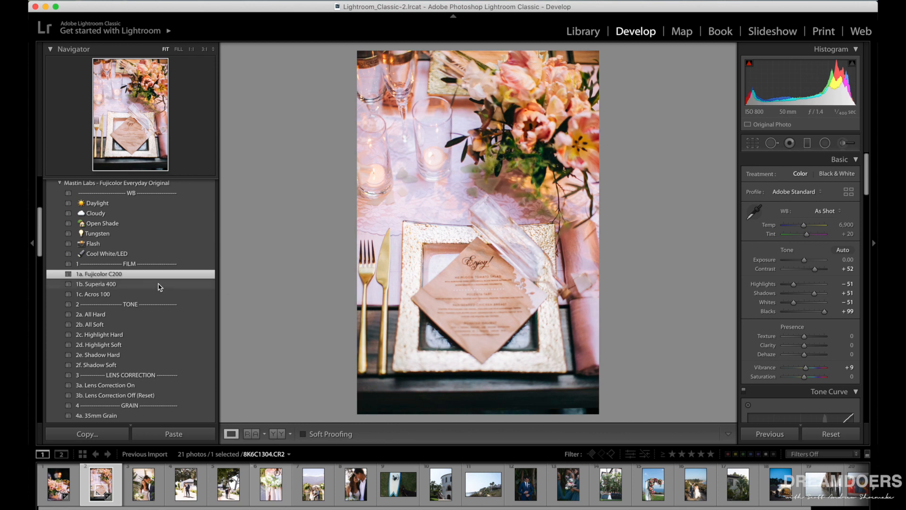
click(135, 285)
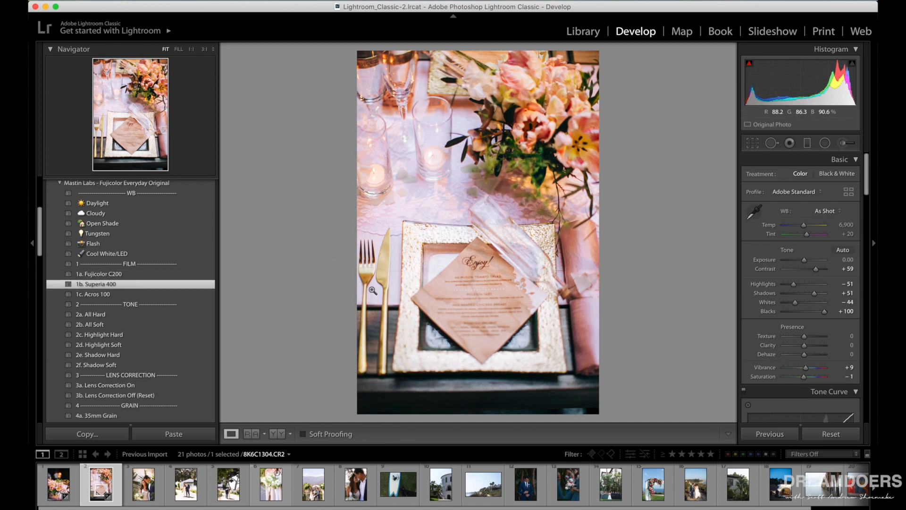
Set the place-setting photo's Temp to 6,834 and its Exposure to +0.30.
click(805, 227)
drag(805, 228, 804, 227)
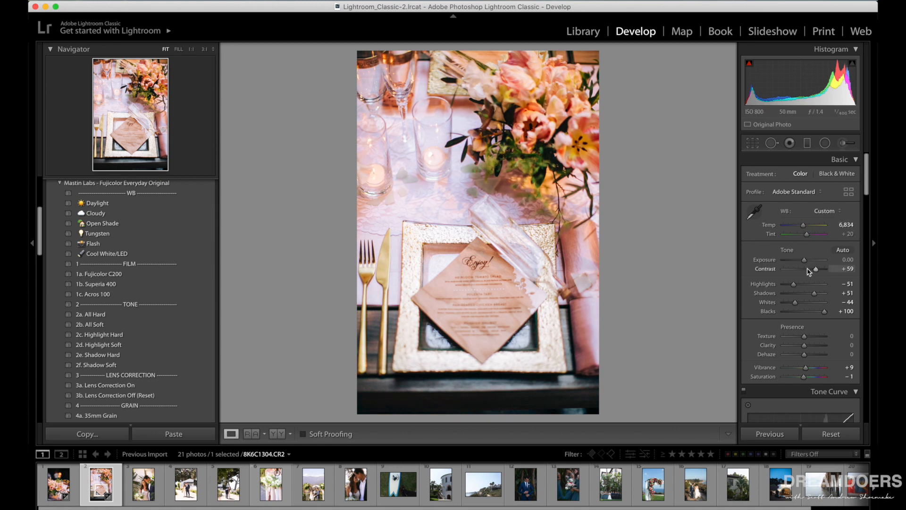
drag(805, 262, 808, 263)
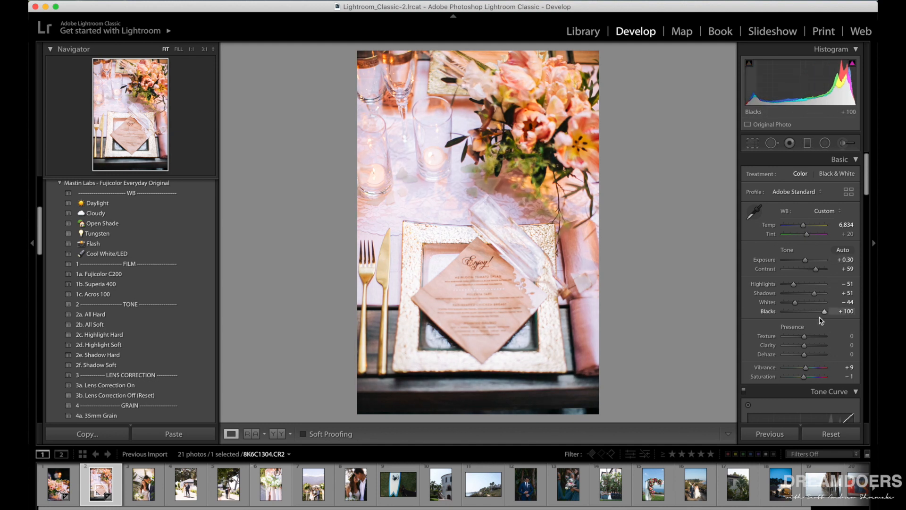
Set the place-setting photo's tone curve regions to Highlights -31, Lights +10, Darks -7 and Shadows +24.
scroll(818, 314, down, 4)
scroll(820, 318, down, 5)
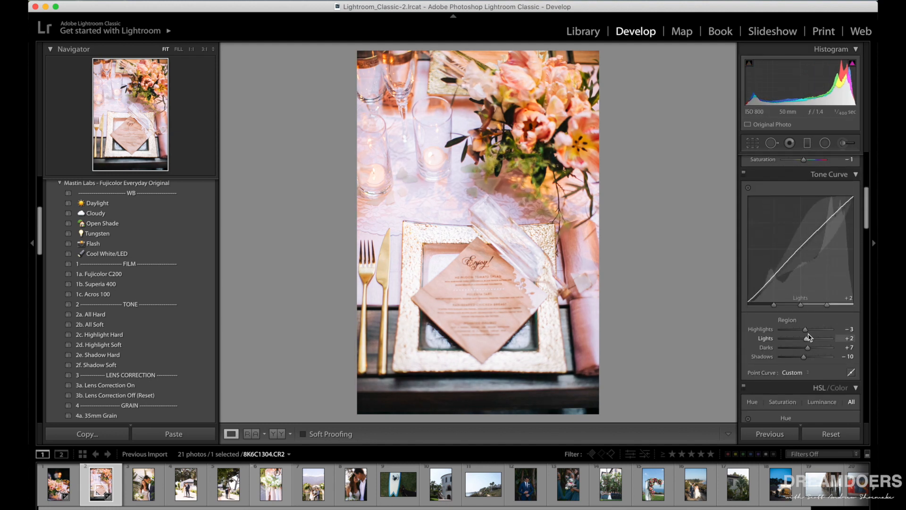
click(813, 356)
mouse_move(808, 347)
mouse_down()
mouse_move(798, 333)
mouse_move(817, 330)
mouse_move(793, 330)
mouse_move(809, 341)
mouse_up()
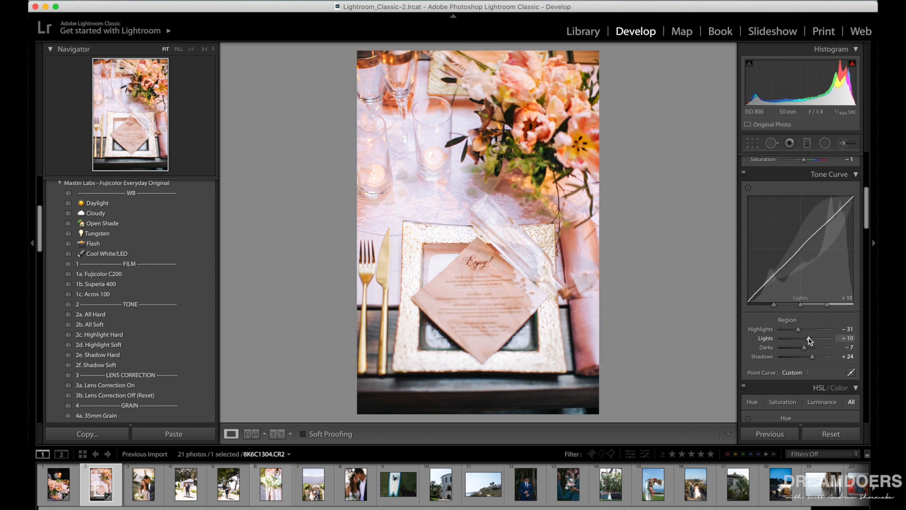
Compare the place-setting photo's before and after side by side, switching the black-and-white treatment on and back off.
click(278, 434)
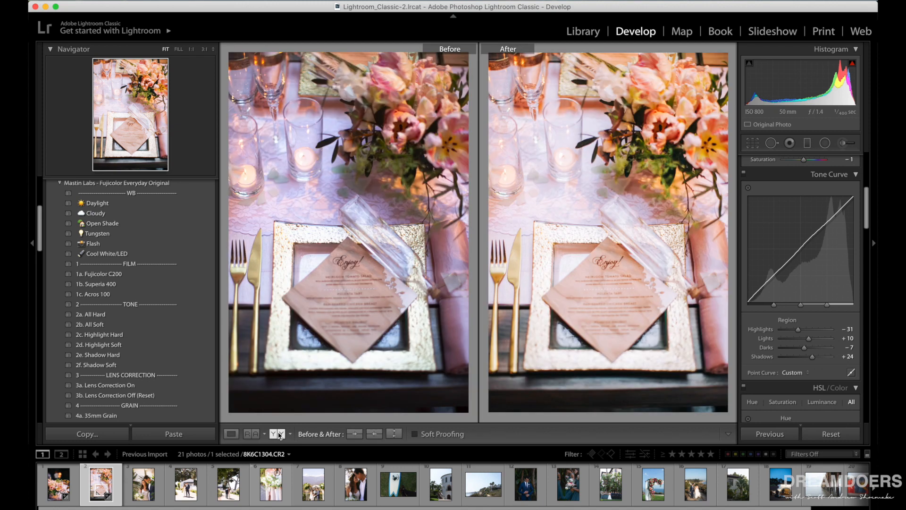
key(v)
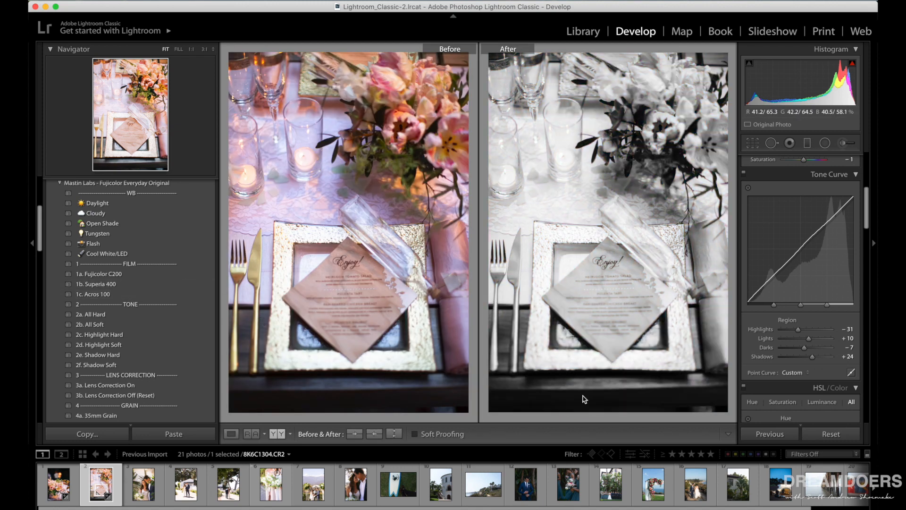
key(v)
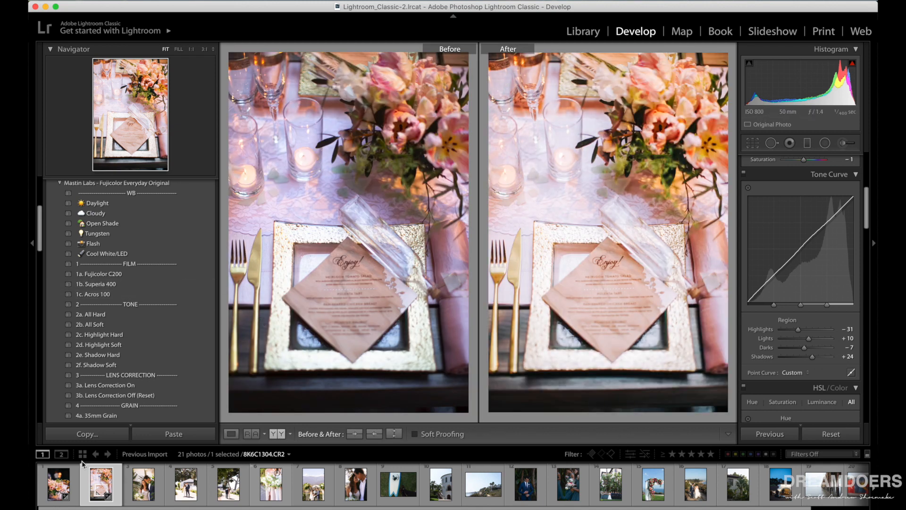
On the couple portrait, try Fujicolor C200, apply the 1b. Superia 400 preset instead, and return to the single-image view.
click(144, 484)
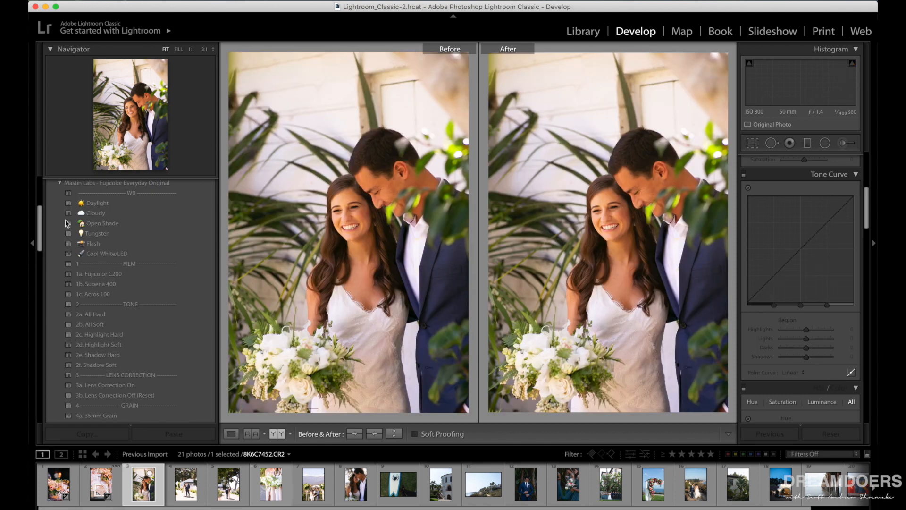
click(154, 275)
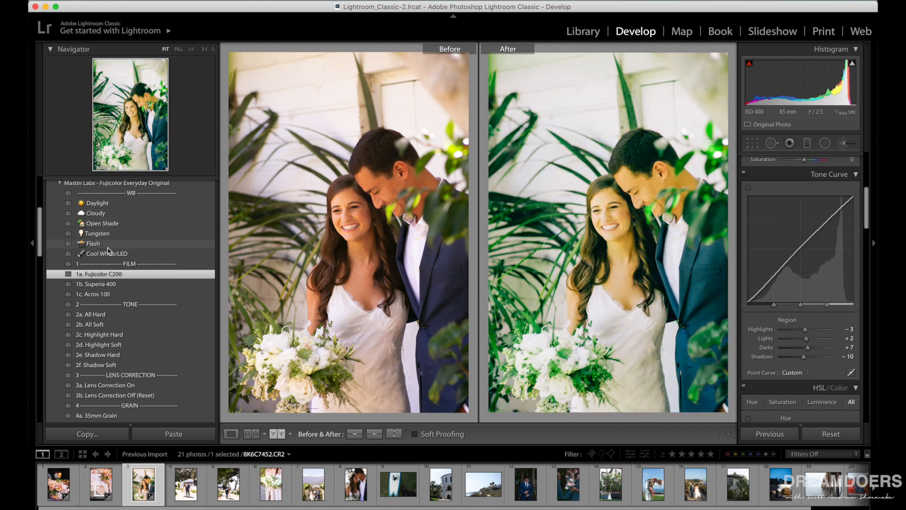
click(118, 286)
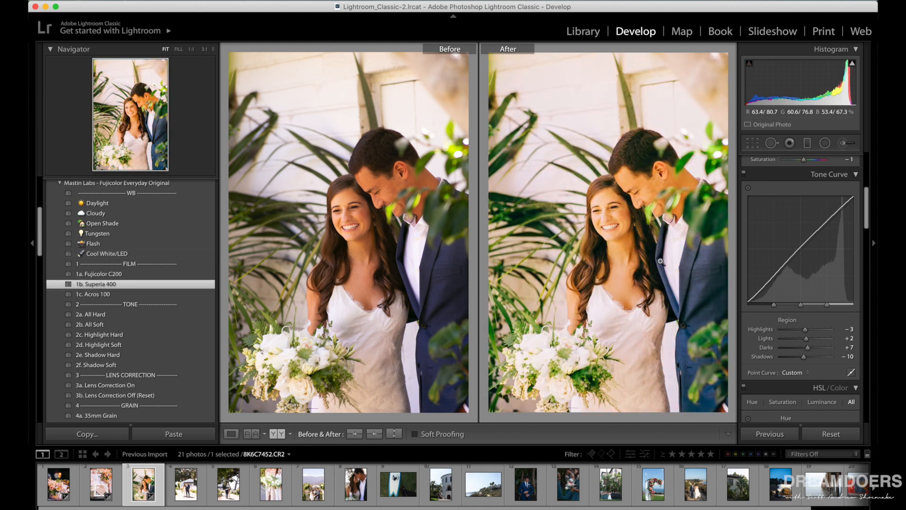
click(230, 434)
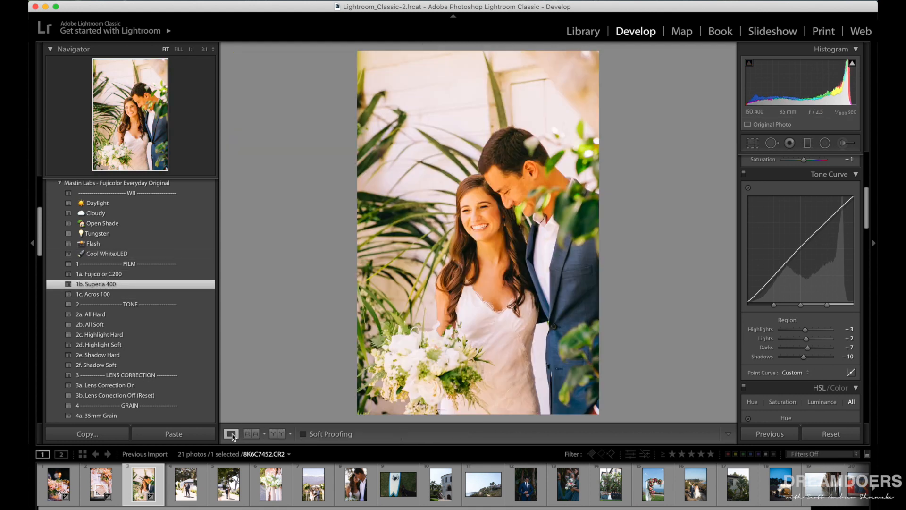
Cool the couple portrait's white balance by setting Temp to 5,471.
scroll(774, 217, up, 5)
scroll(774, 216, down, 2)
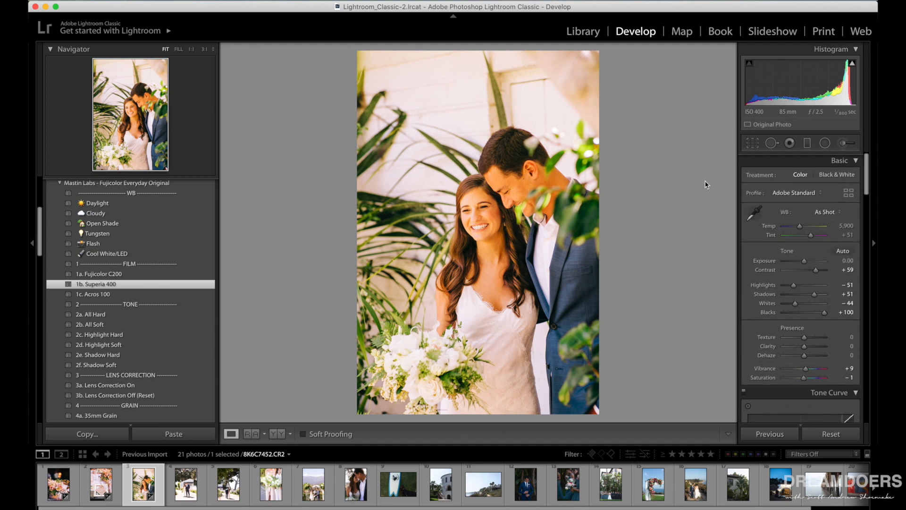
drag(800, 226, 798, 226)
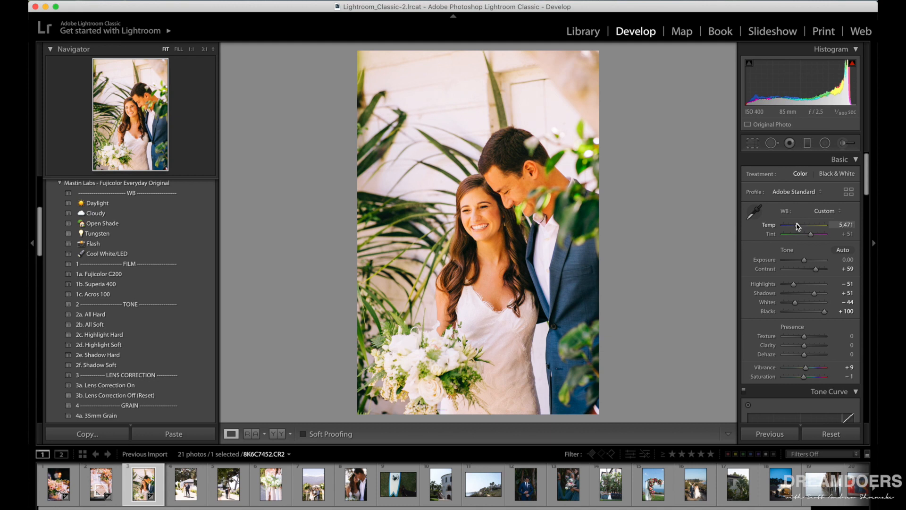
Compare the couple portrait's before and after side by side, and return to the single-image view.
scroll(797, 227, down, 3)
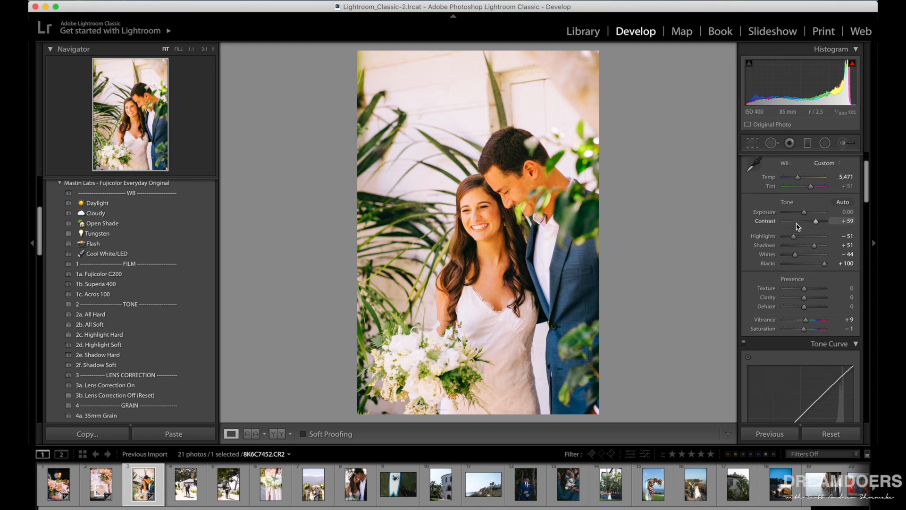
scroll(751, 294, down, 2)
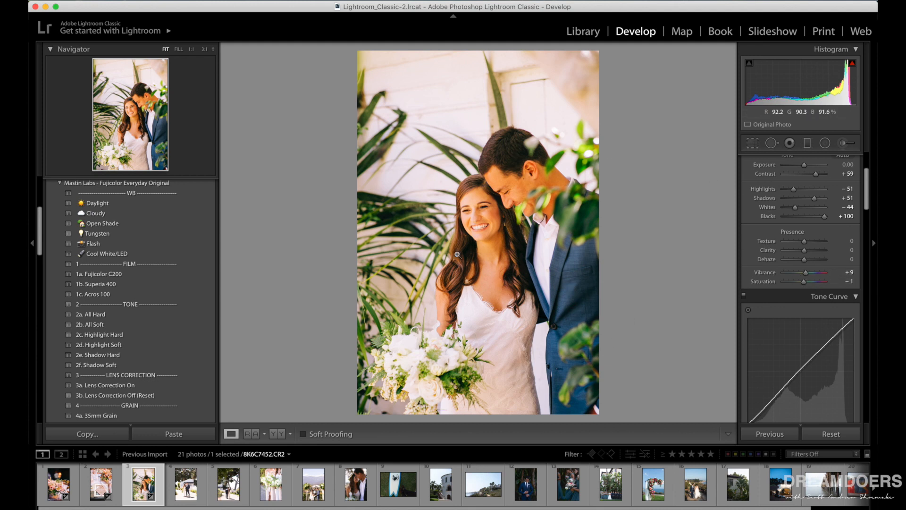
click(277, 434)
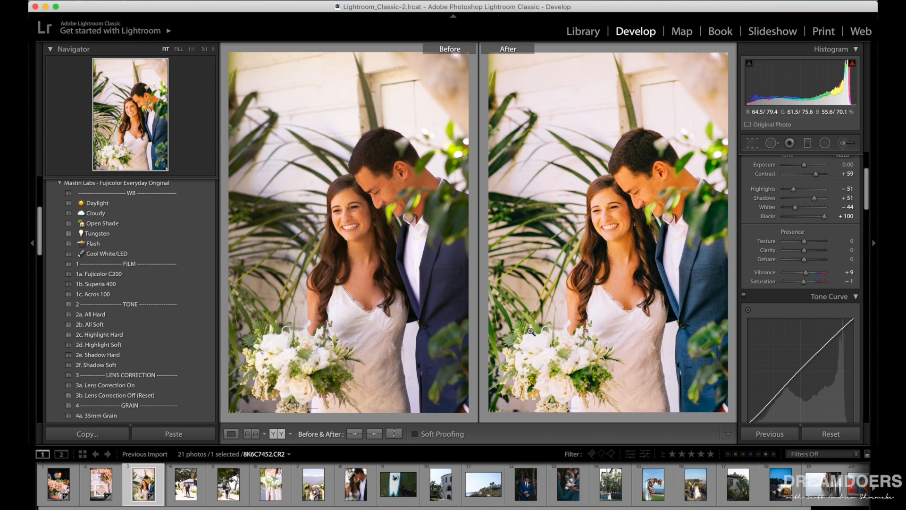
click(231, 435)
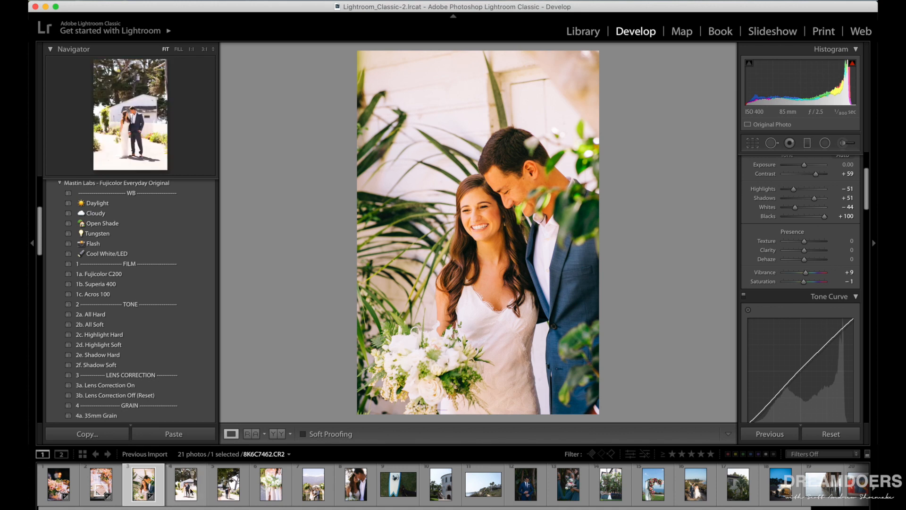
Apply the 1a. Fujicolor C200 film preset to the fifth photo, showing the couple on the path under the trees.
click(192, 491)
click(228, 490)
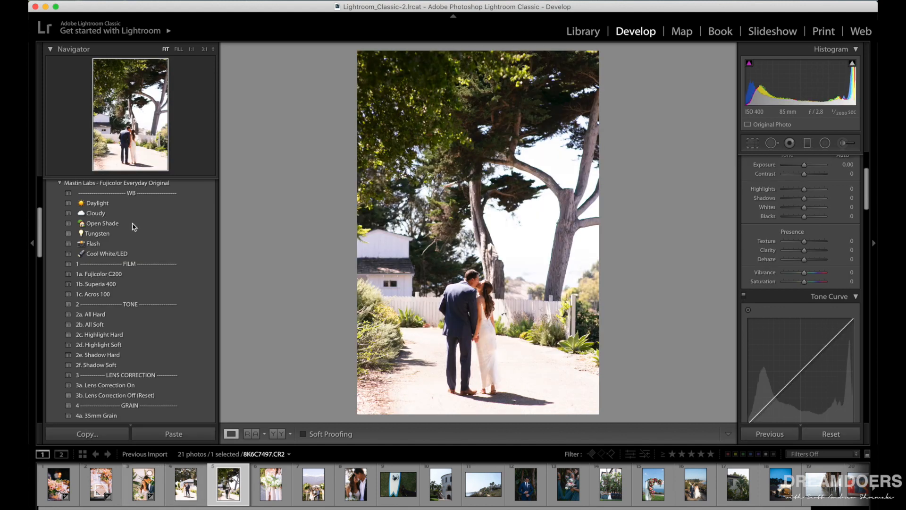
click(120, 274)
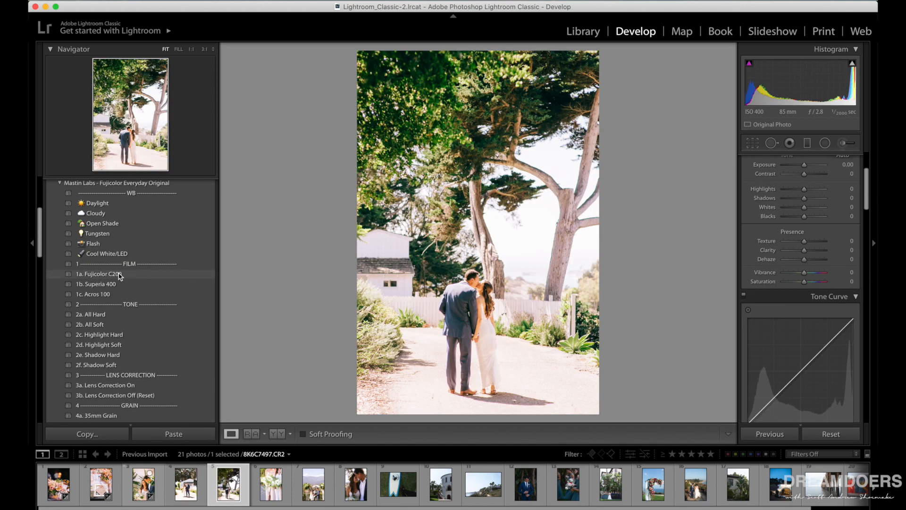
click(120, 274)
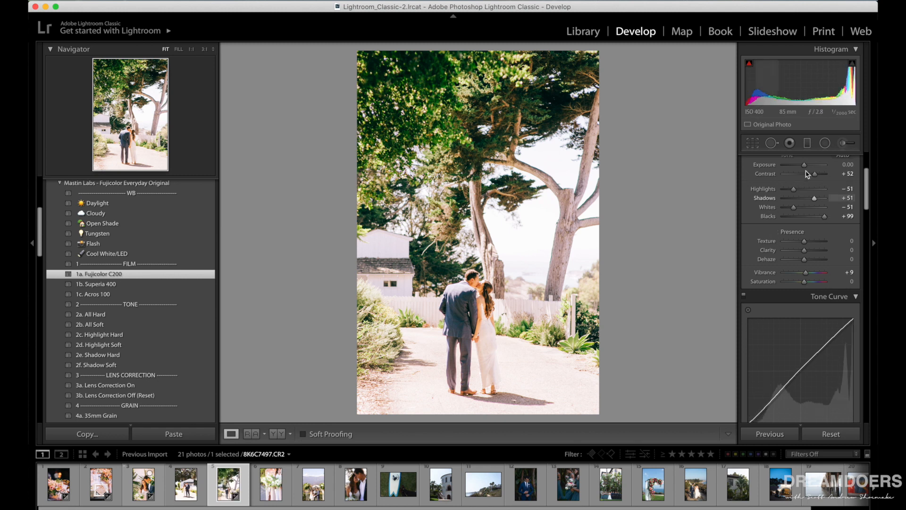
Set the path photo's Exposure to -0.70 and its tone curve Highlights to -40.
drag(806, 166, 802, 166)
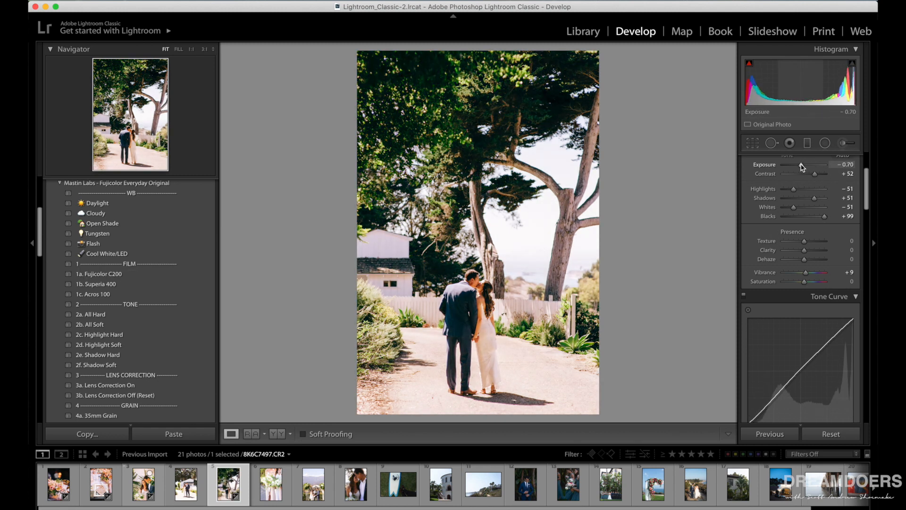
scroll(798, 284, down, 5)
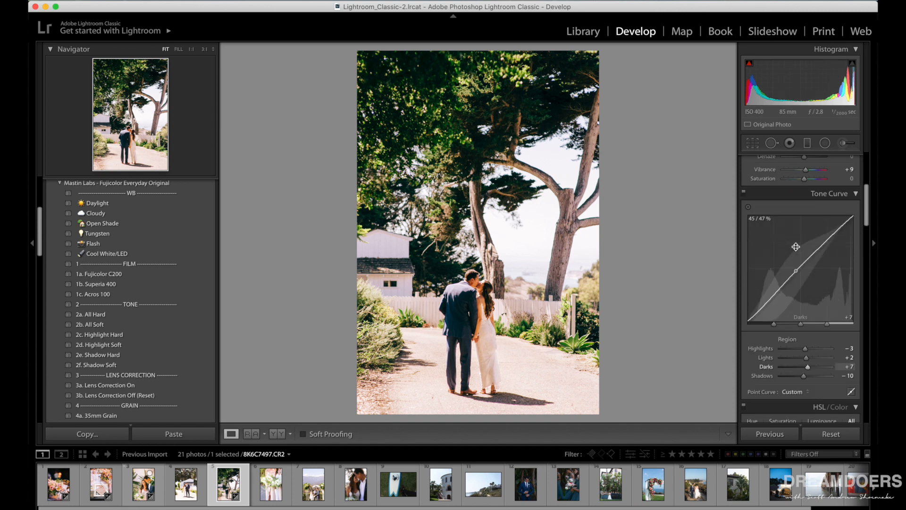
click(797, 324)
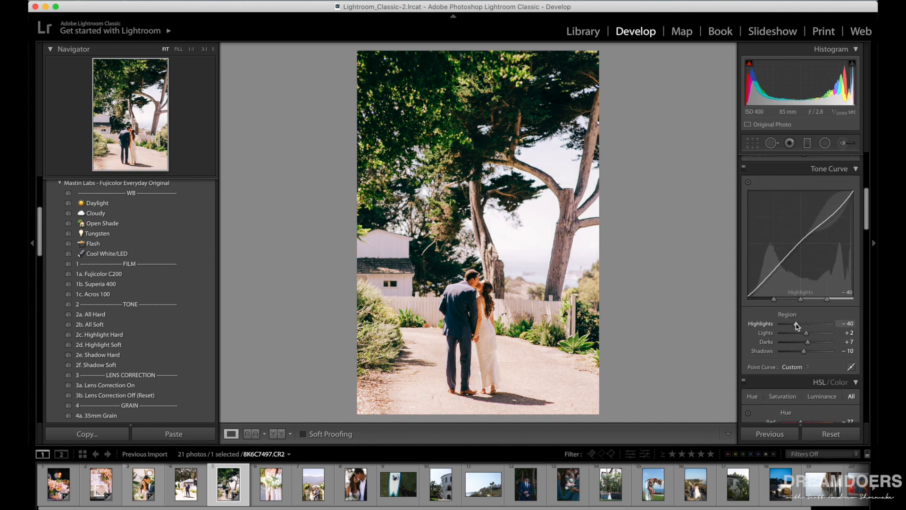
Set the path photo's tone curve Shadows to +33, switch it to the 1b. Superia 400 preset, and show before and after side by side.
drag(797, 325, 815, 355)
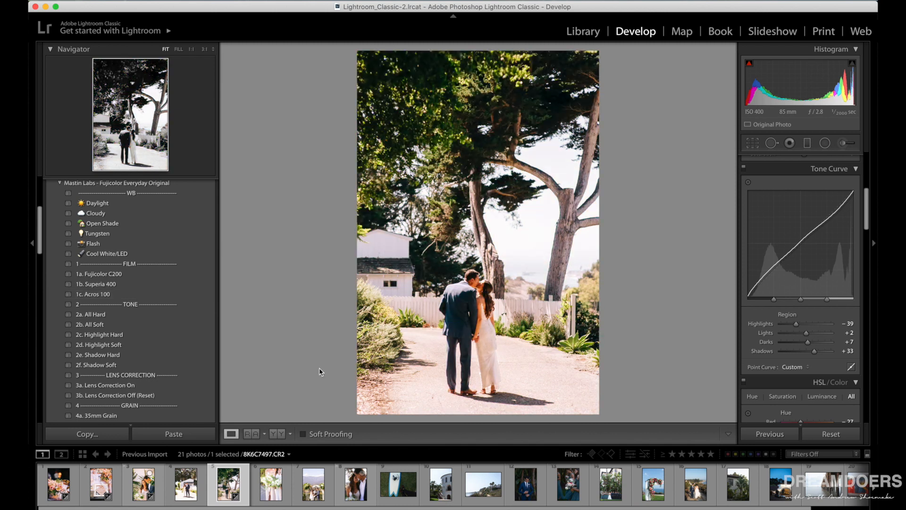
click(118, 283)
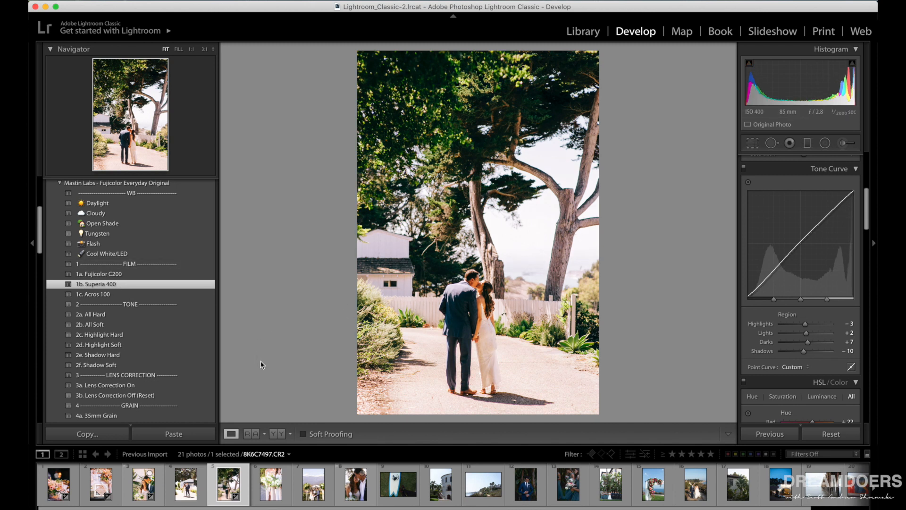
click(277, 434)
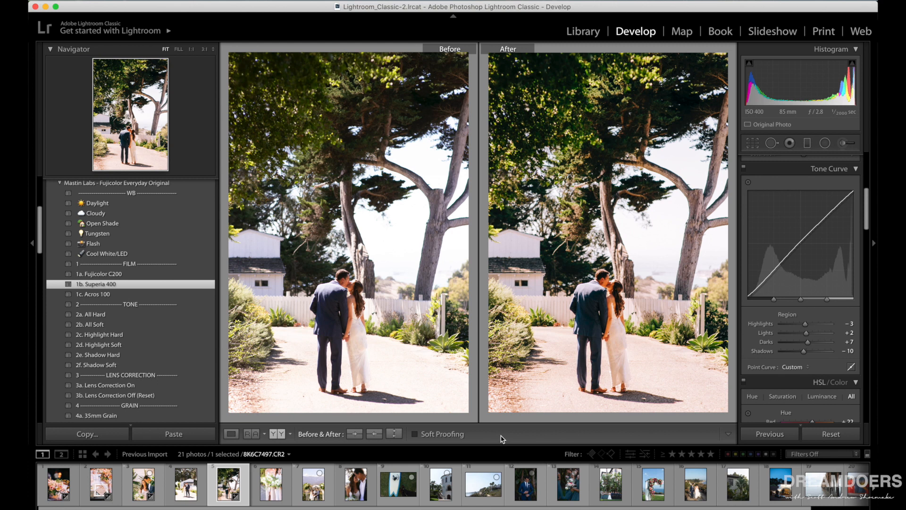
Set the path photo's Temp to 5,622 and Tint to +27, and its HSL saturation to -37 for Red and -52 for Magenta.
scroll(772, 321, up, 10)
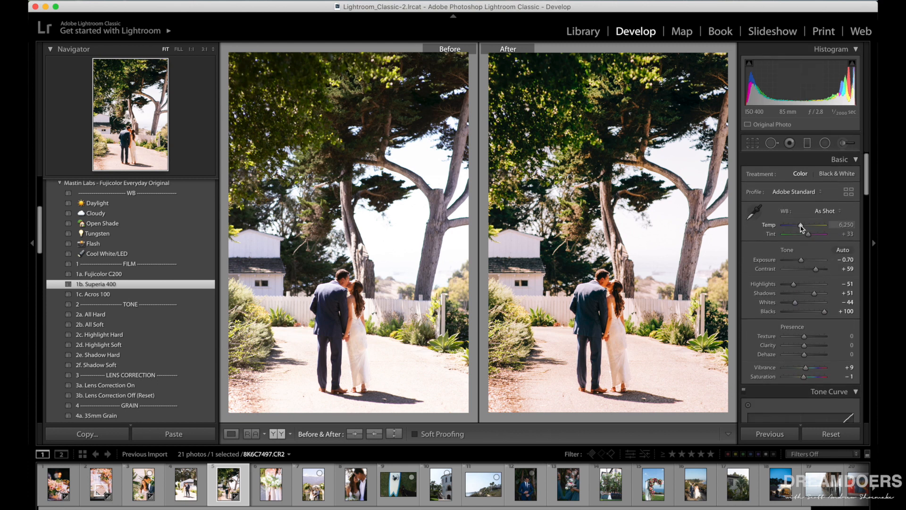
drag(800, 227, 799, 226)
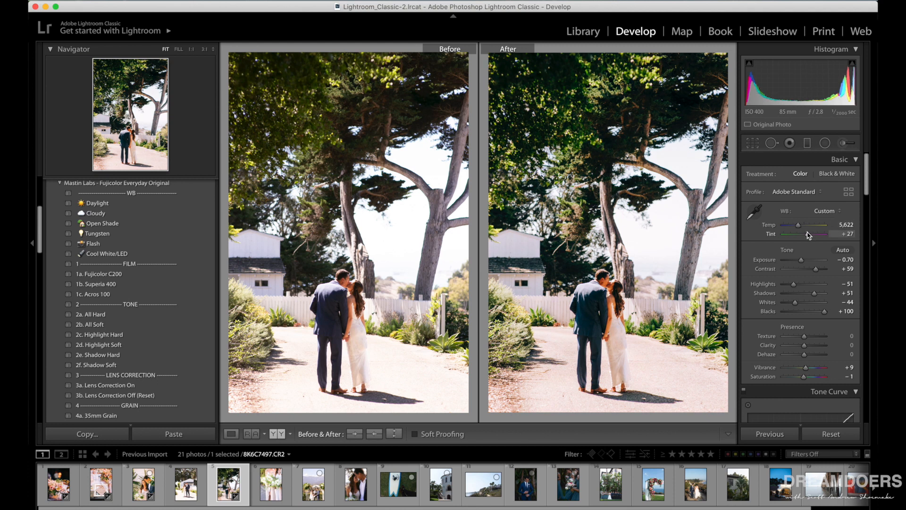
scroll(809, 235, down, 10)
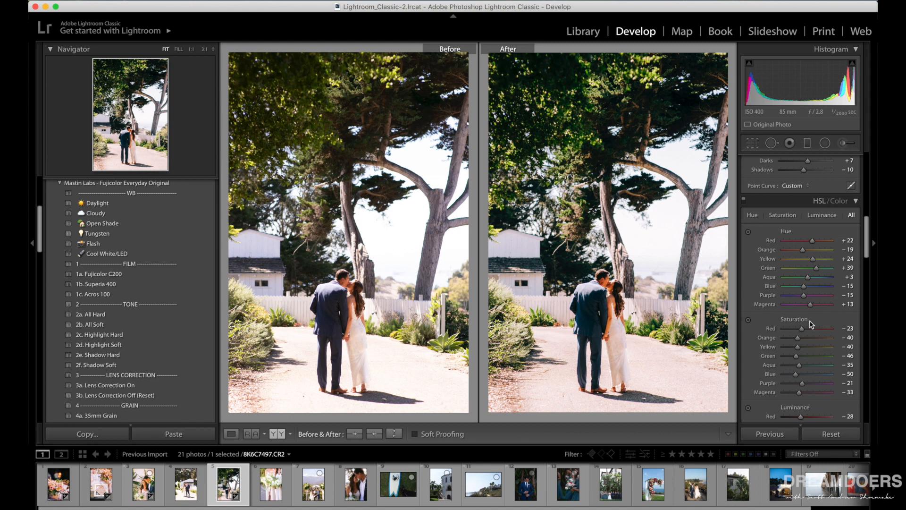
scroll(812, 325, down, 2)
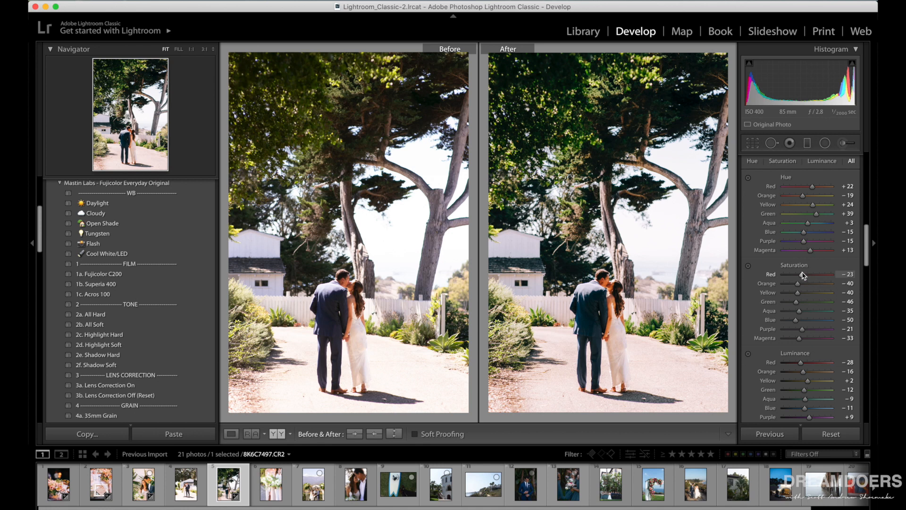
scroll(803, 273, down, 1)
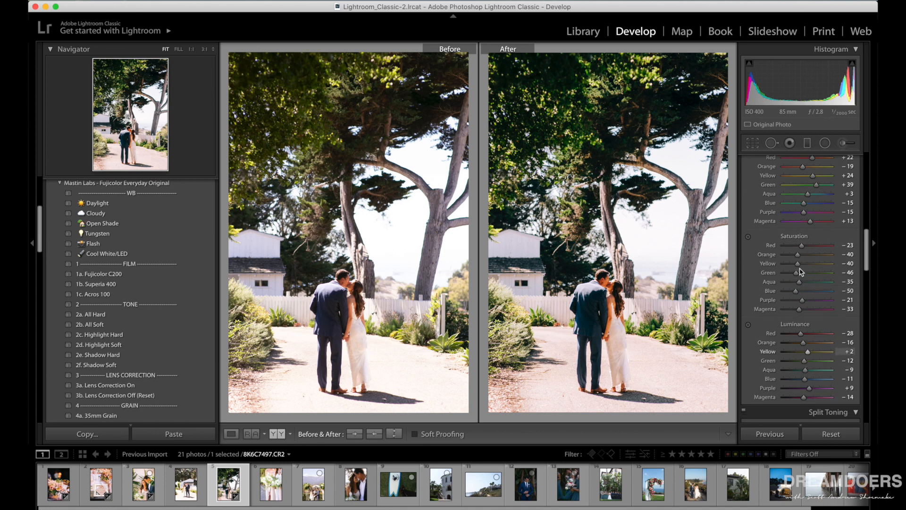
scroll(803, 360, up, 1)
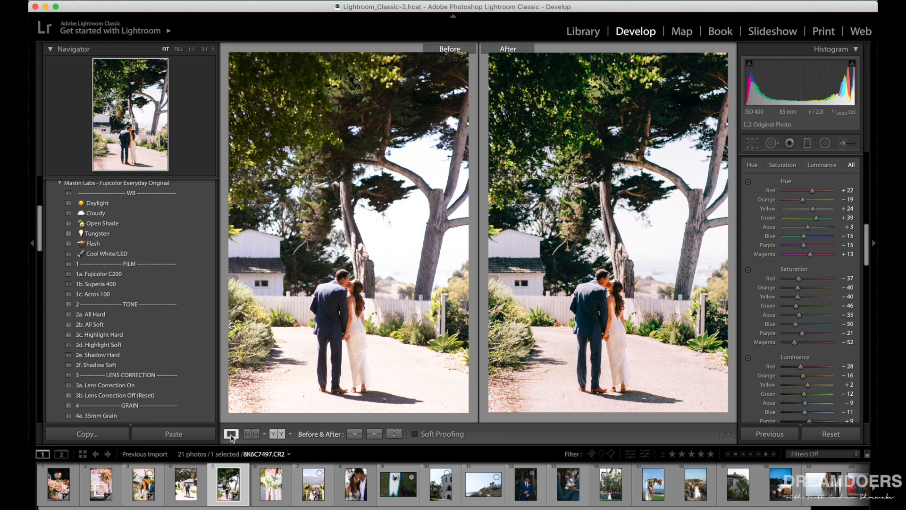
Open the sixth photo, showing the white bouquets, in single-image view and apply the 1a. Fujicolor C200 film preset.
click(232, 434)
click(267, 482)
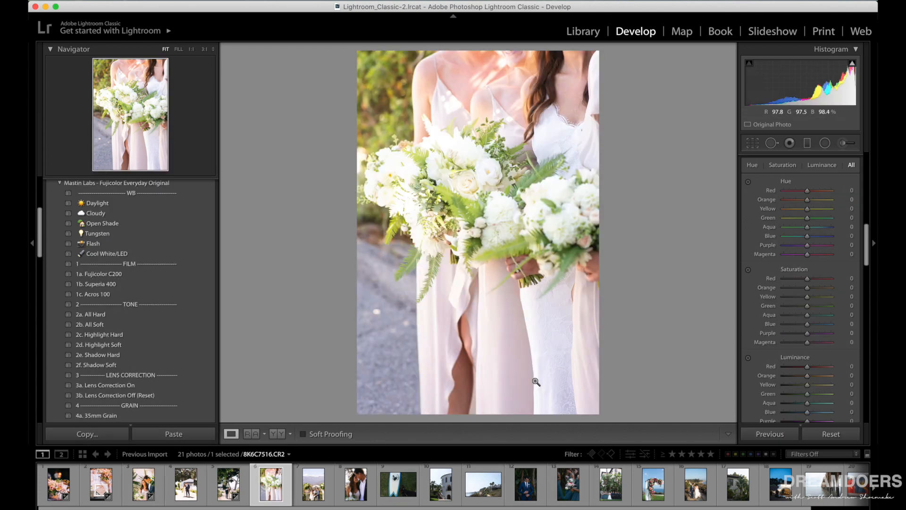
scroll(789, 344, up, 8)
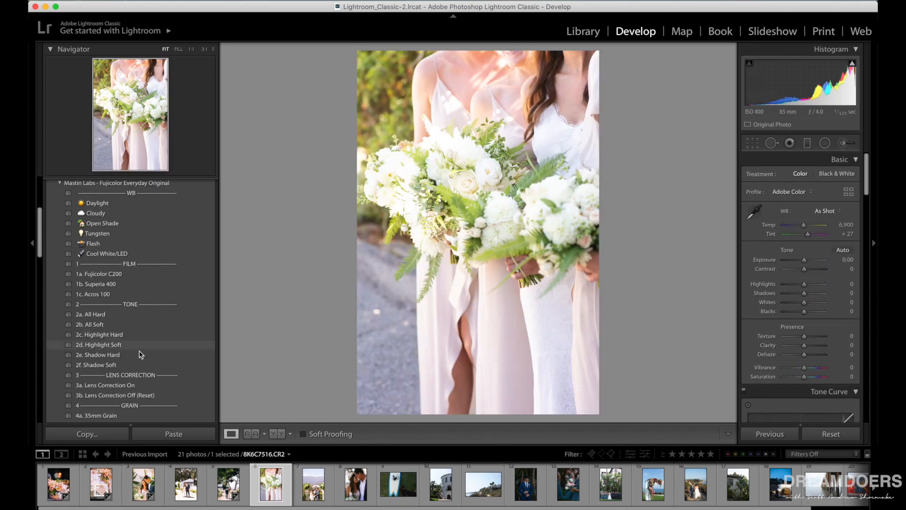
click(121, 277)
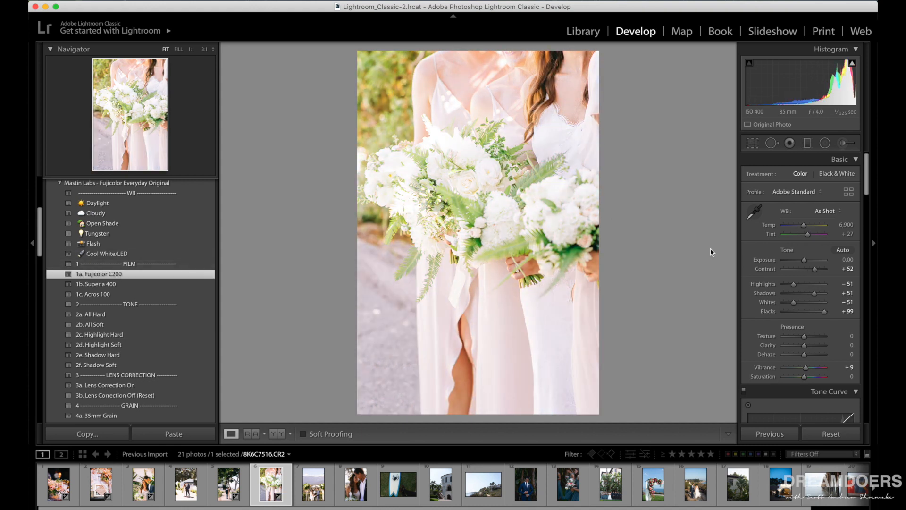
Set the bouquet photo's Exposure to -0.60 and its tone curve Highlights to -57.
drag(805, 260, 803, 263)
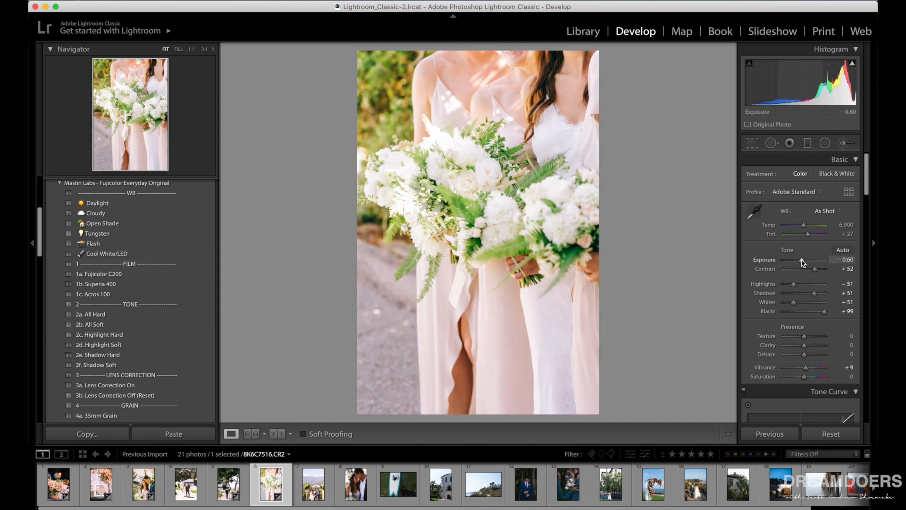
scroll(799, 298, down, 8)
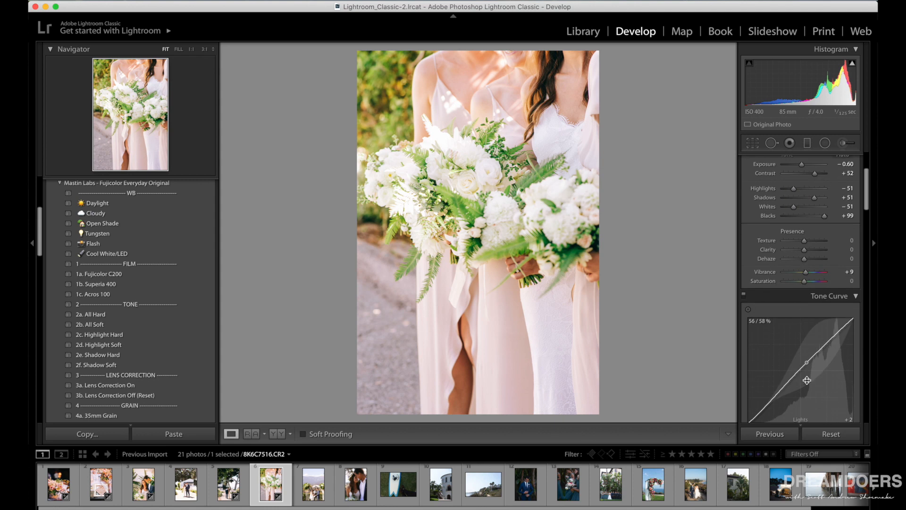
drag(794, 346, 793, 349)
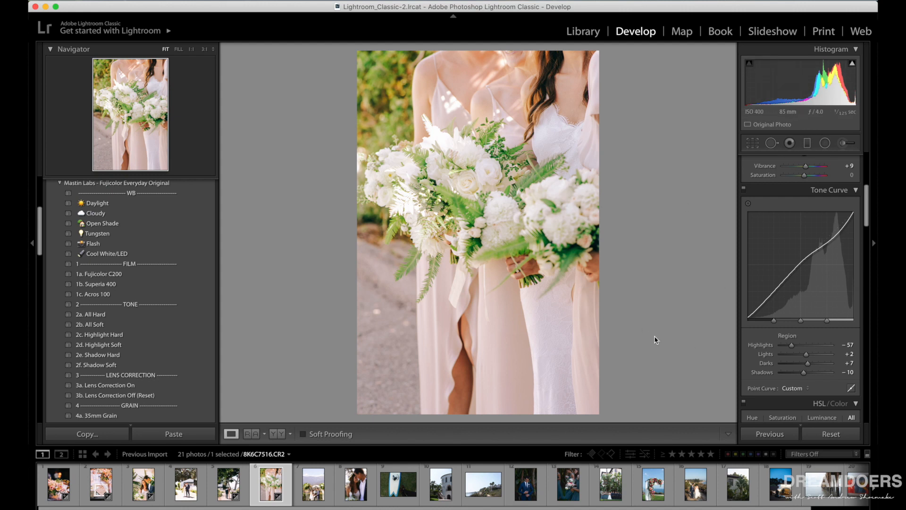
Switch the bouquet photo to the 1b. Superia 400 film preset and show its before and after side by side.
scroll(782, 373, up, 5)
scroll(784, 372, down, 2)
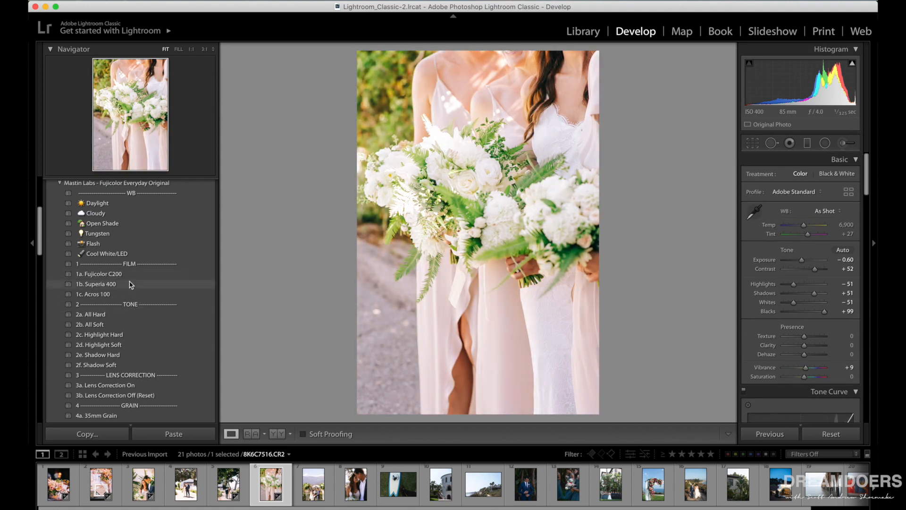
click(132, 288)
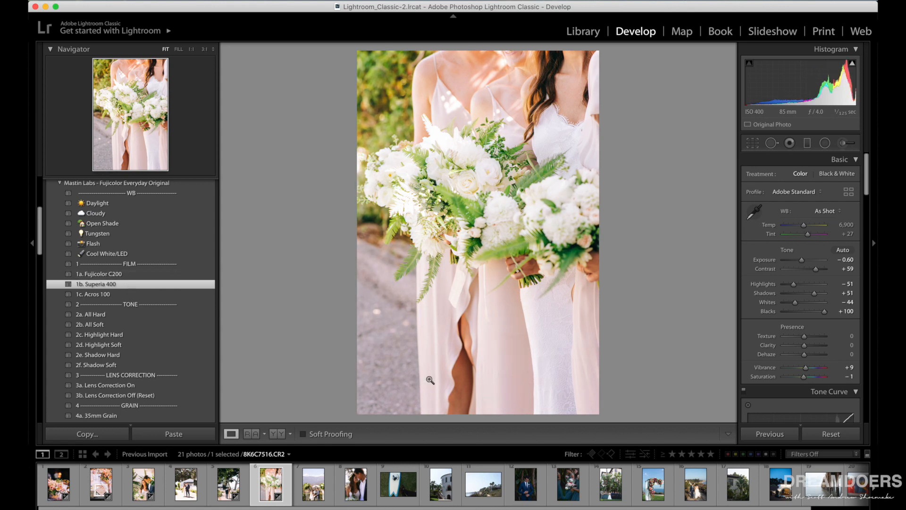
click(277, 434)
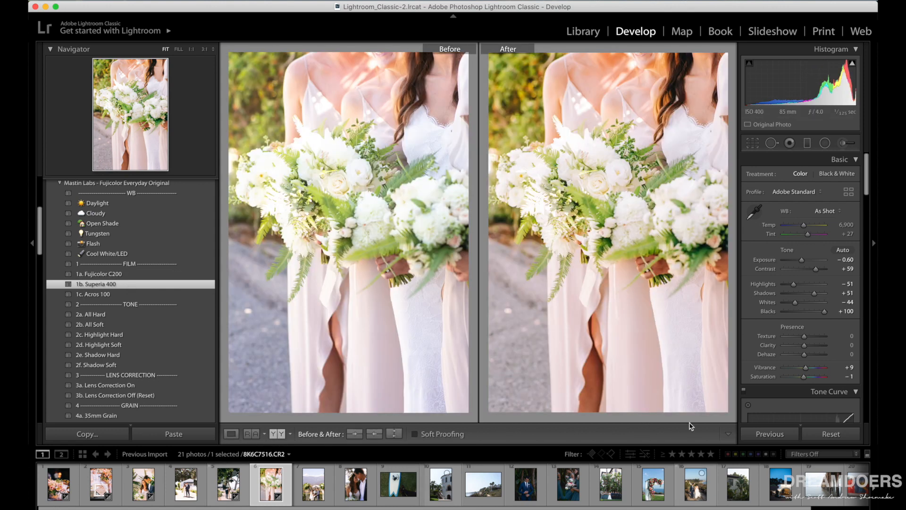
Set the bouquet photo's Temp to 6,461 and its Saturation to +5.
click(805, 225)
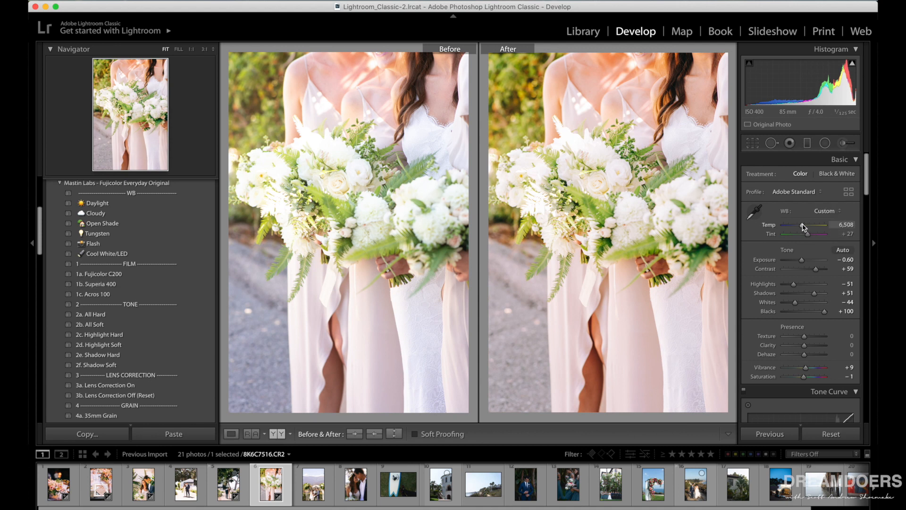
drag(805, 227, 803, 227)
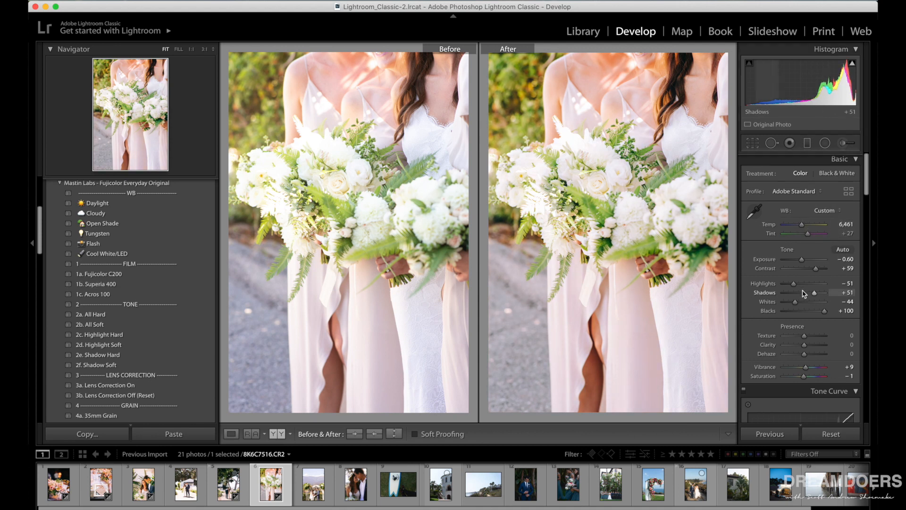
scroll(803, 298, down, 3)
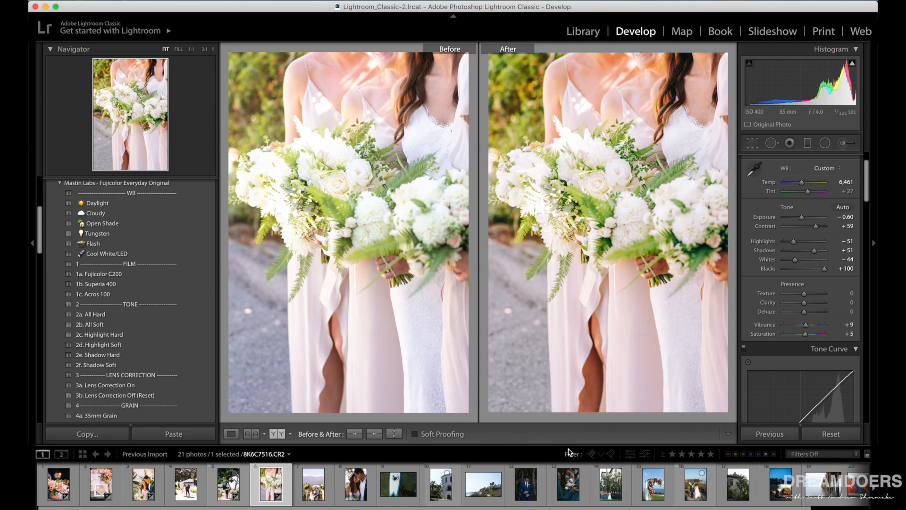
Open the seventh photo, the outdoor ceremony, in single-image view and set Exposure to -0.15 and tone curve Highlights to -38.
click(319, 485)
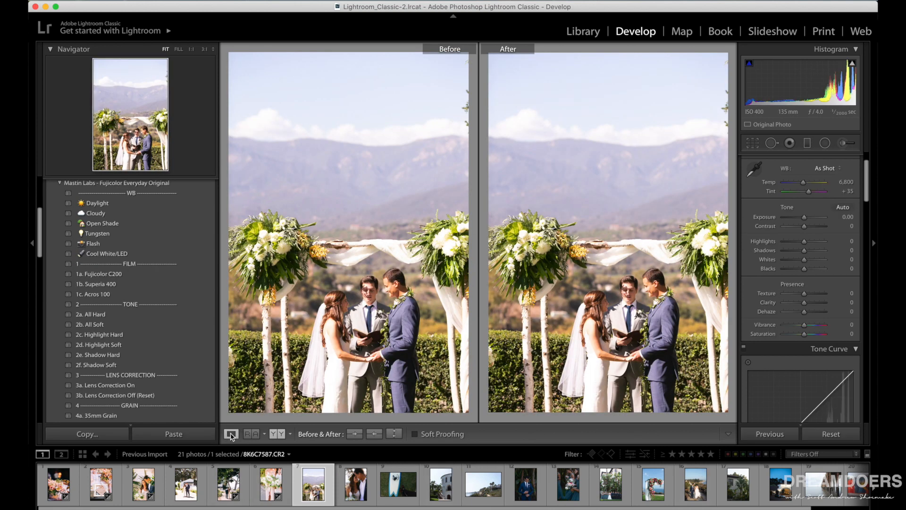
click(230, 434)
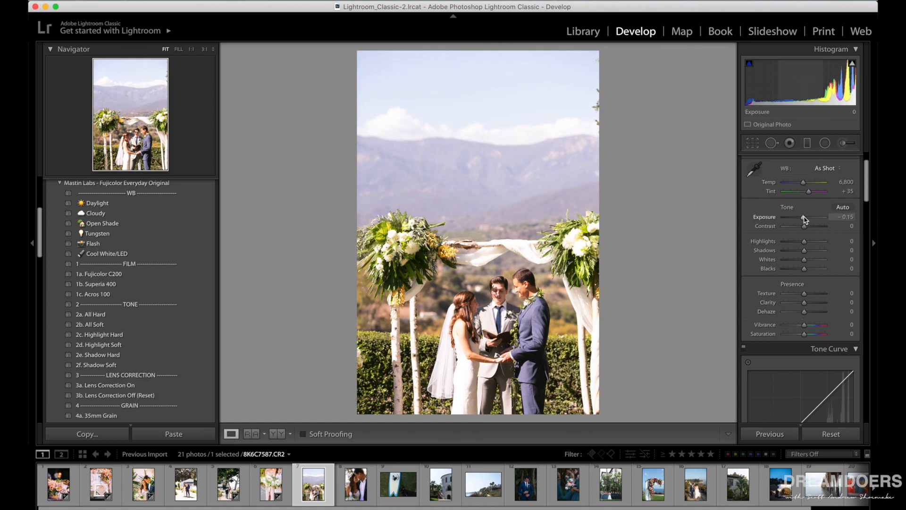
scroll(806, 219, down, 3)
scroll(804, 217, down, 3)
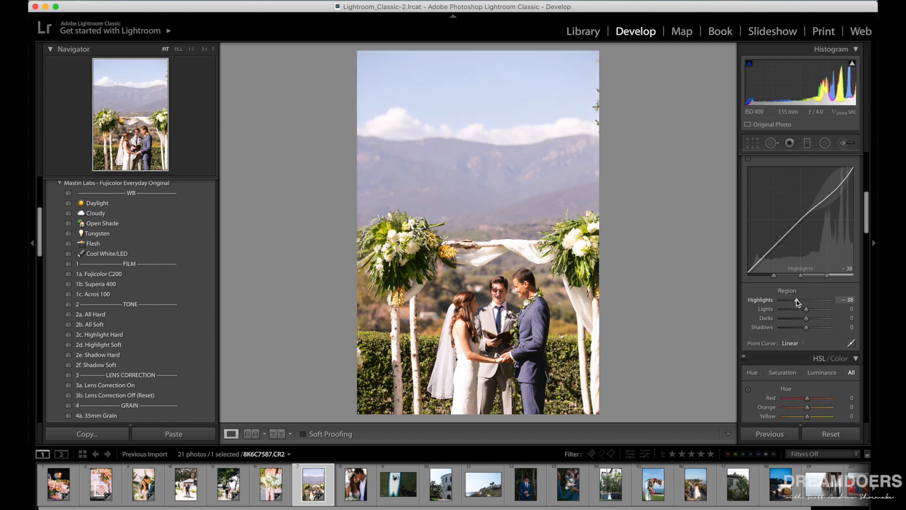
Set the ceremony photo's Temp to 6,616 and apply the 1a. Fujicolor C200 film preset.
scroll(799, 303, up, 10)
scroll(798, 288, down, 2)
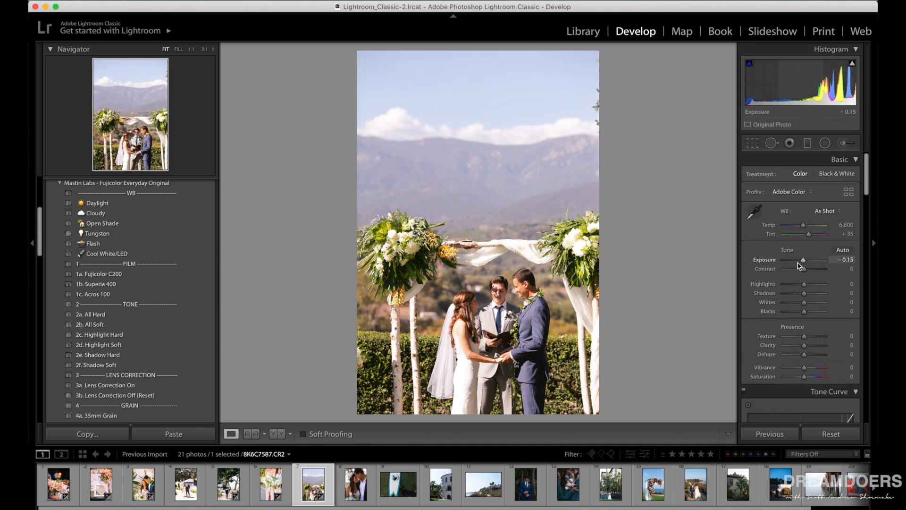
drag(804, 226, 801, 226)
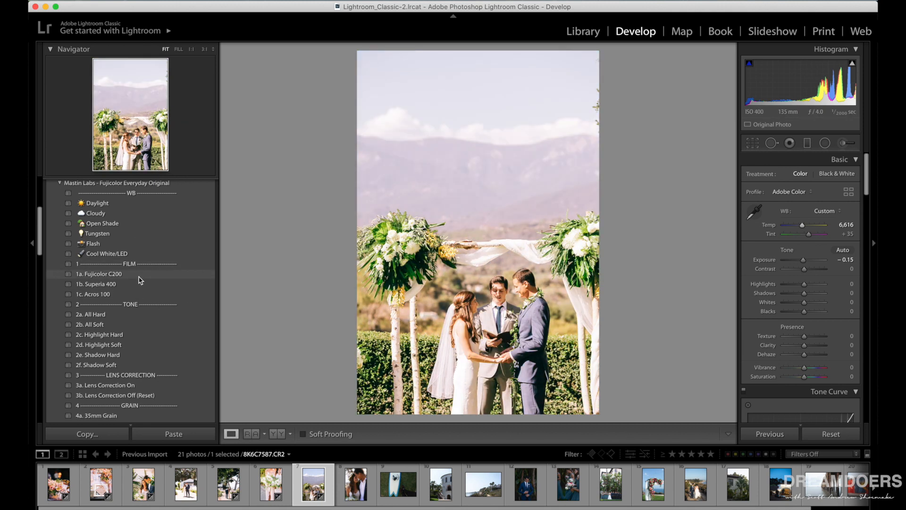
click(139, 276)
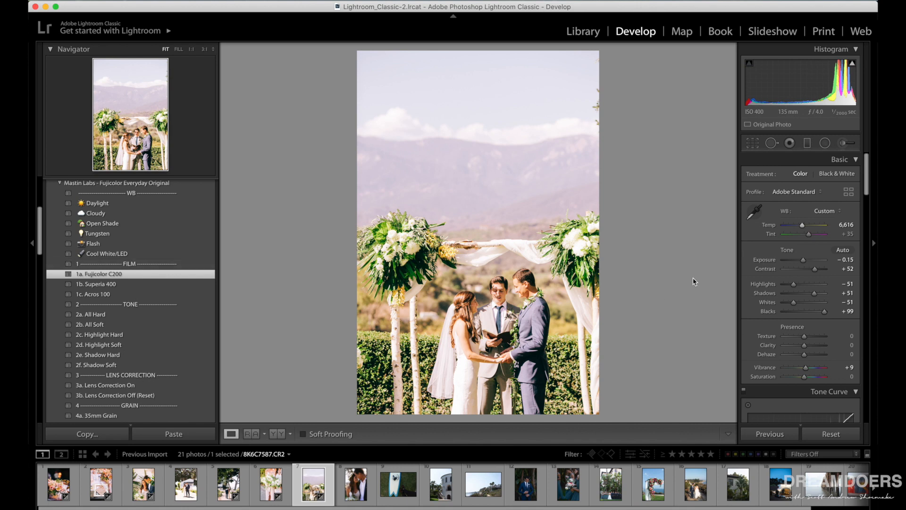
Set the ceremony photo's Exposure to -0.50, switch it to the 1b. Superia 400 preset, and compare before and after side by side.
drag(804, 260, 802, 261)
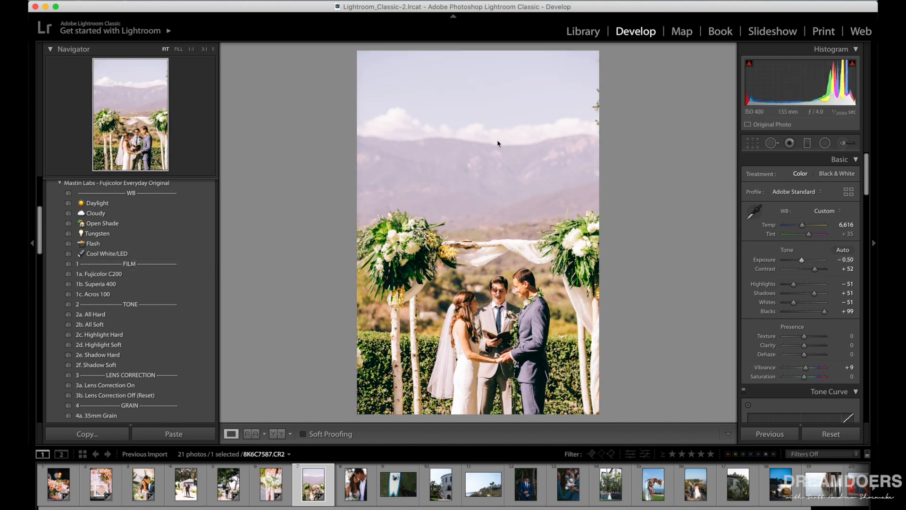
click(113, 285)
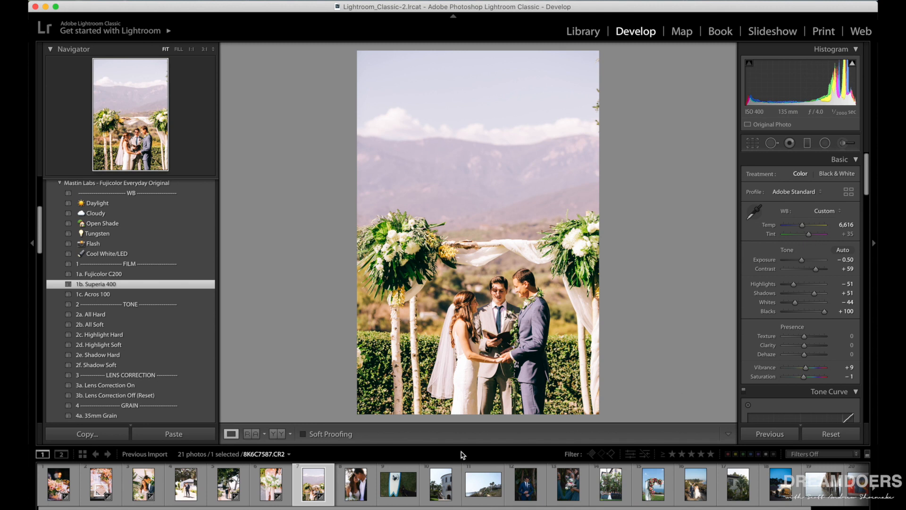
click(275, 434)
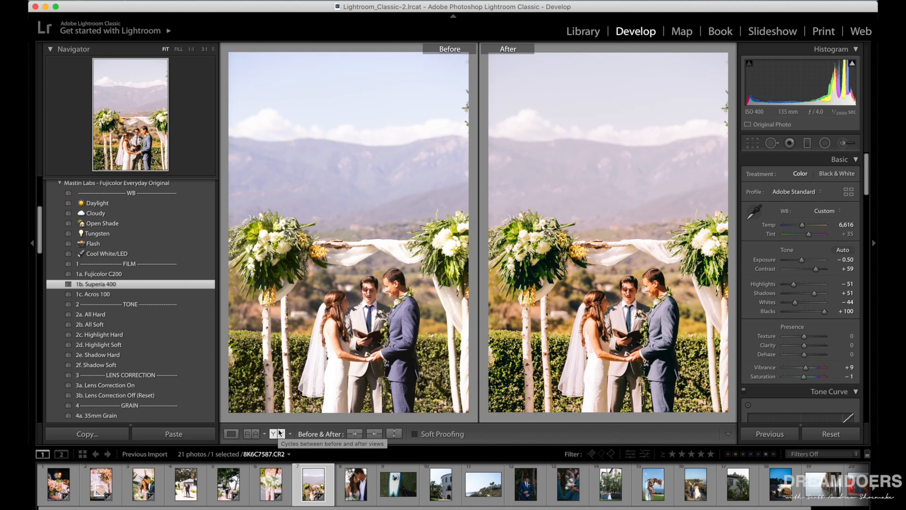
Open the eighth photo, the close-up of the couple with the flower crown, and apply the 1a. Fujicolor C200 film preset.
click(352, 488)
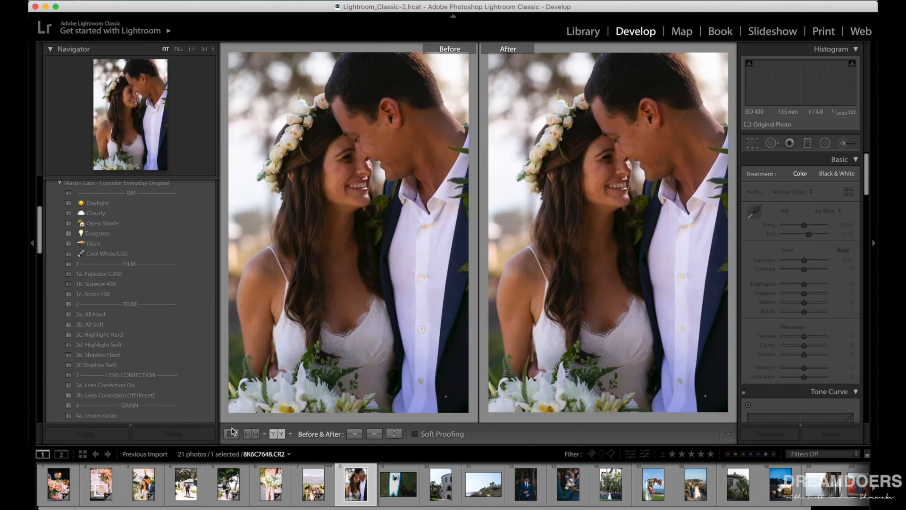
click(126, 275)
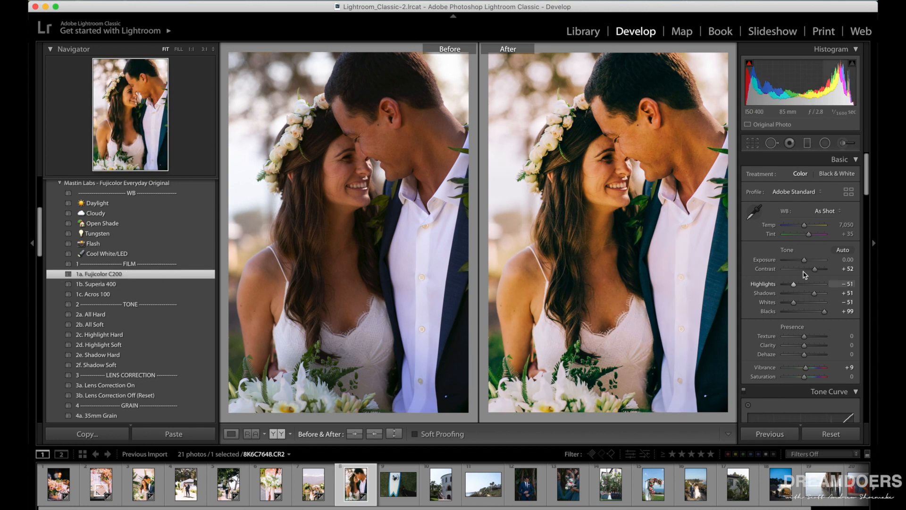
Set the close-up couple photo's Temp to 6,165 and its Exposure to +0.40.
drag(806, 228, 802, 226)
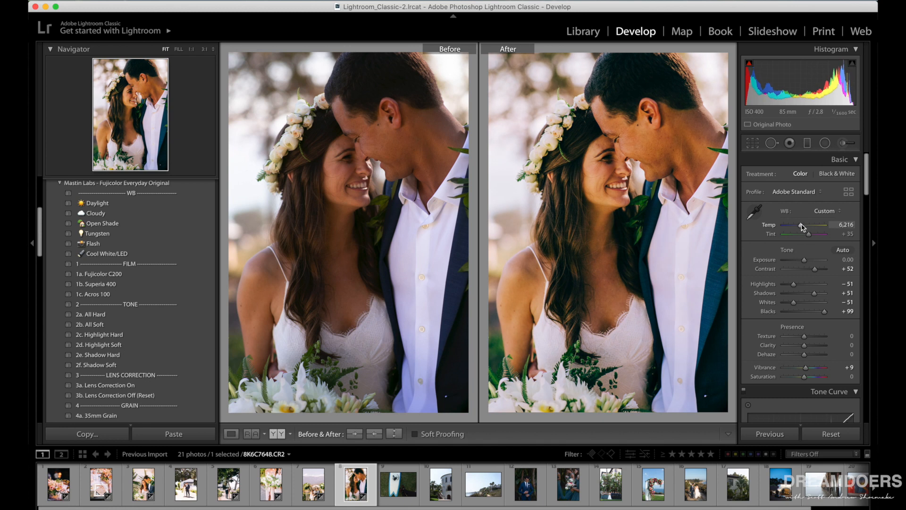
drag(805, 260, 807, 260)
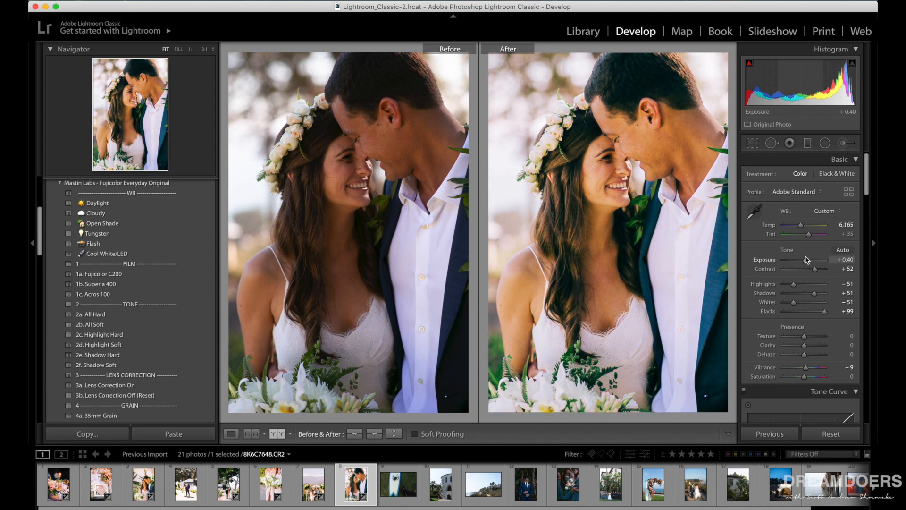
scroll(807, 260, down, 6)
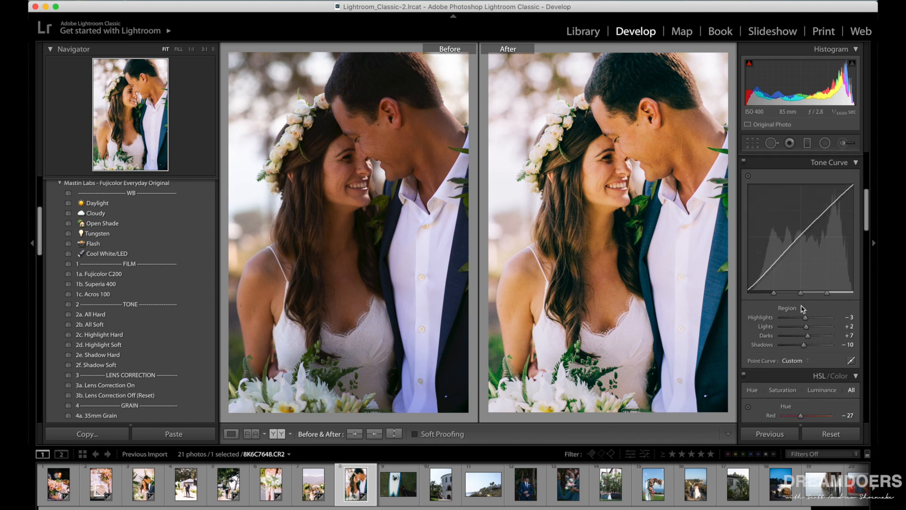
Set the close-up couple photo's tone curve Highlights to -42 and Shadows to +27, and view it alone and beside the original.
scroll(804, 313, down, 1)
drag(806, 310, 814, 338)
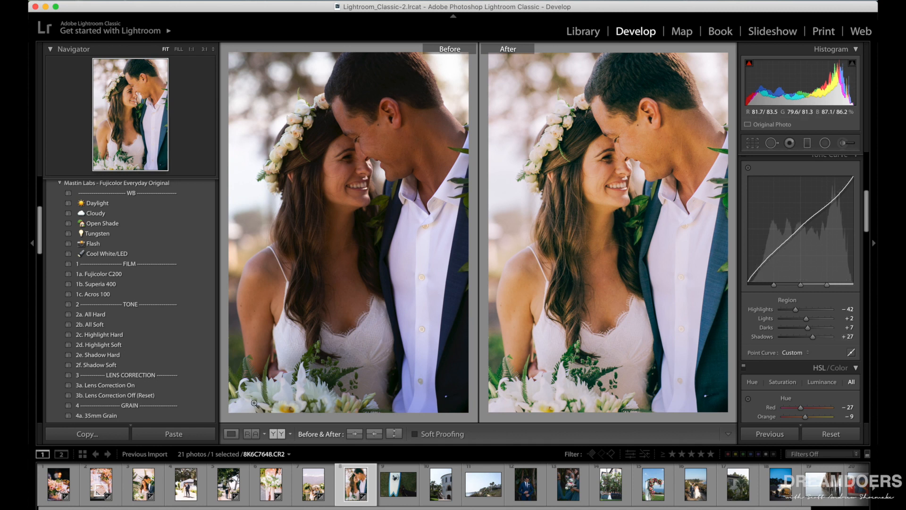
click(232, 434)
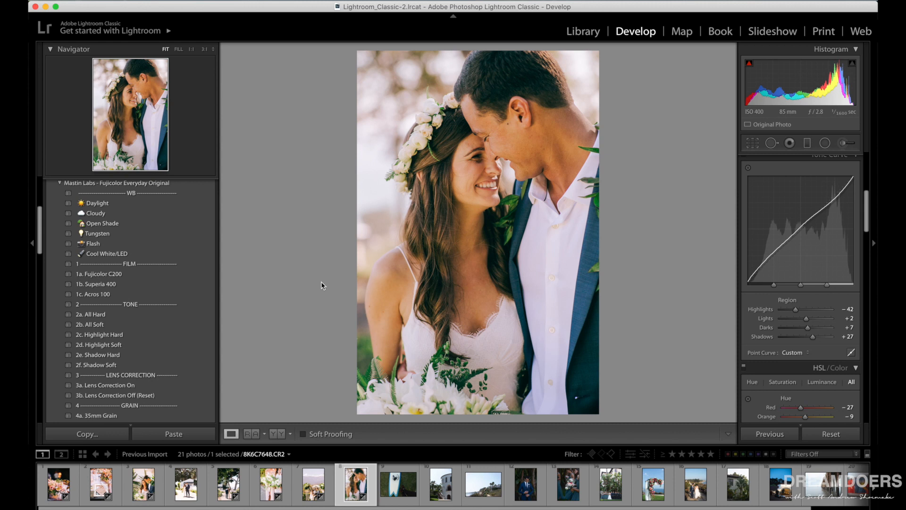
click(274, 435)
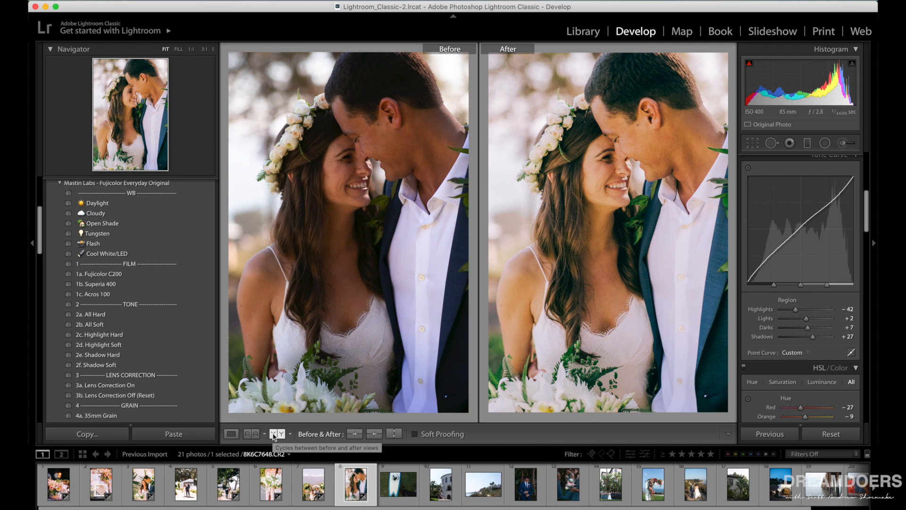
Open the ninth photo, the surfboard on grass, apply the 1b. Superia 400 film preset and compare before and after side by side.
click(397, 486)
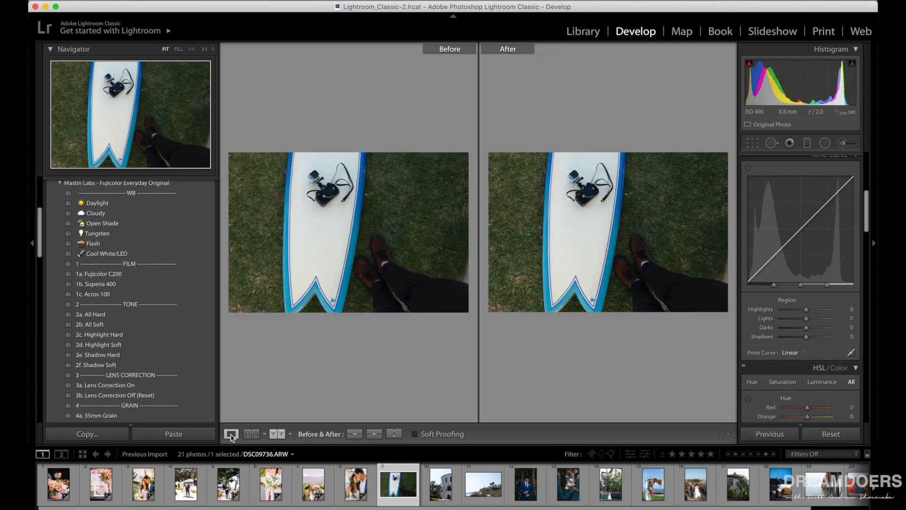
key(y)
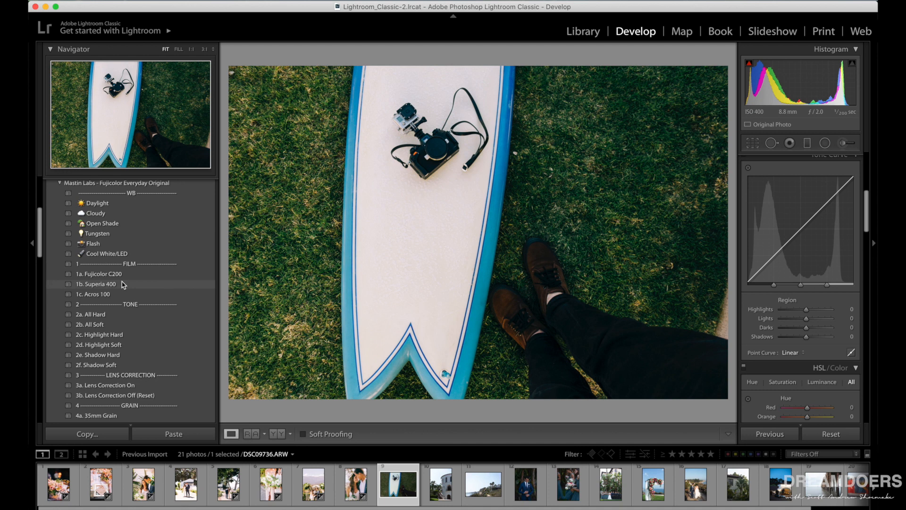
click(123, 284)
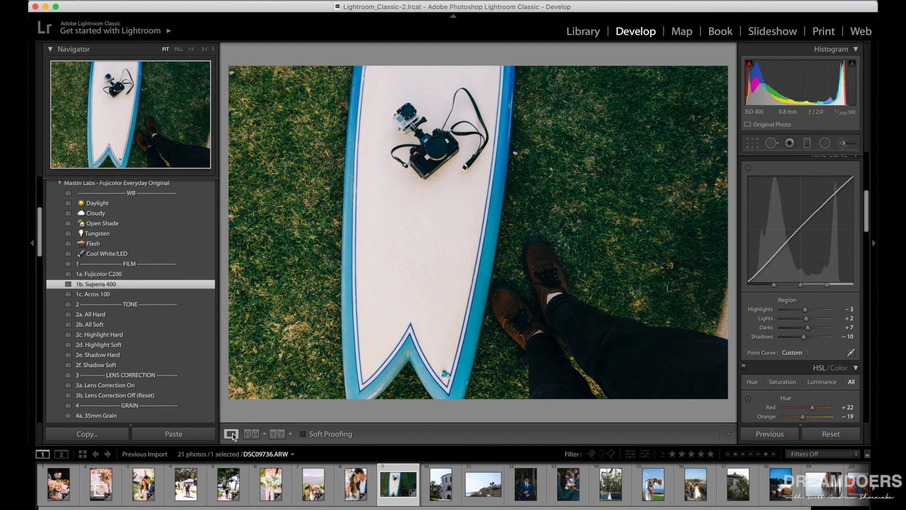
click(277, 434)
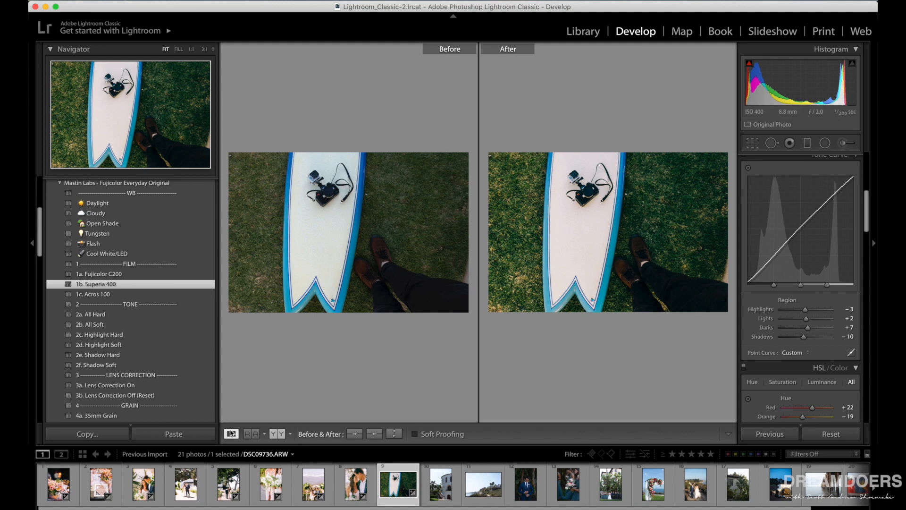
click(231, 434)
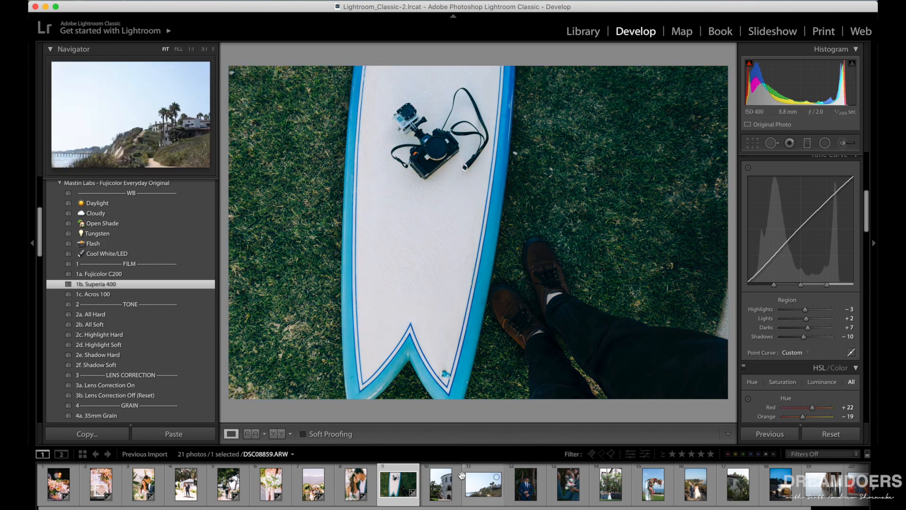
Open the tenth photo, the round white building, and straighten it slightly with the crop tool.
click(431, 483)
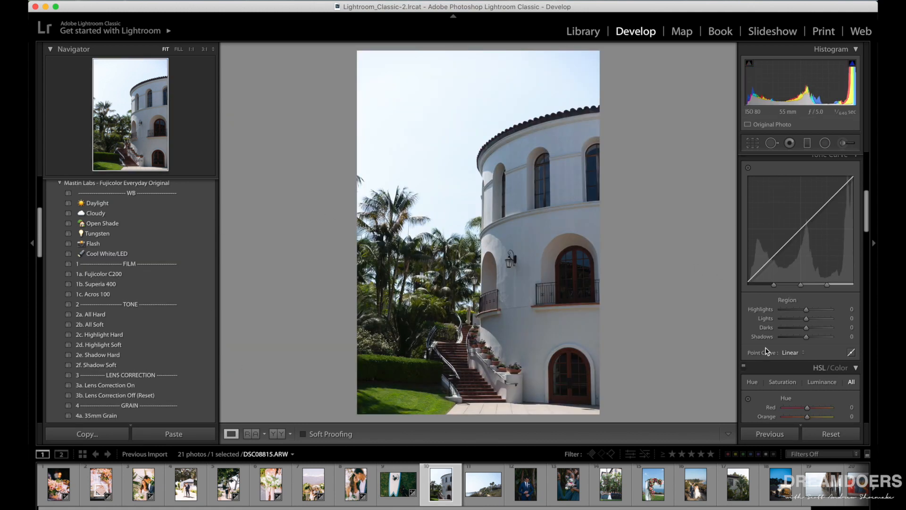
click(752, 146)
drag(610, 410, 615, 386)
click(755, 145)
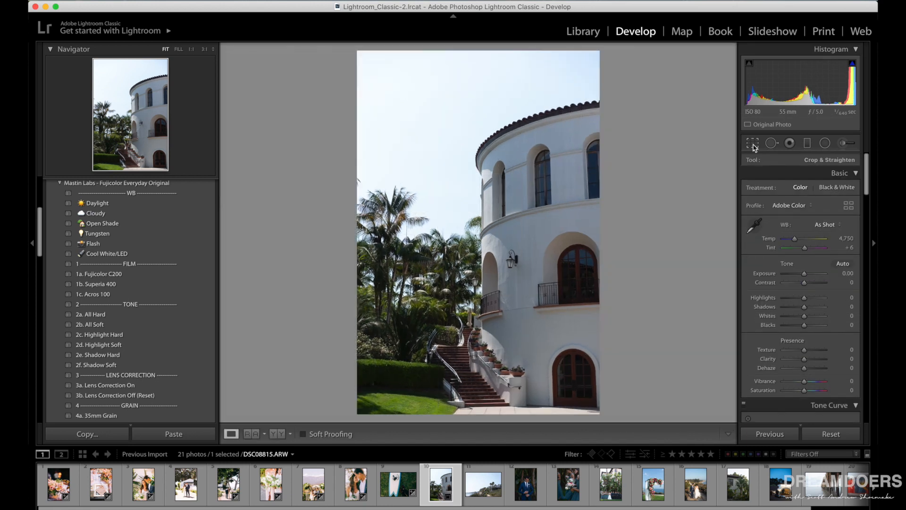
Apply the 1a. Fujicolor C200 film preset to the building photo and compare before and after side by side.
click(134, 277)
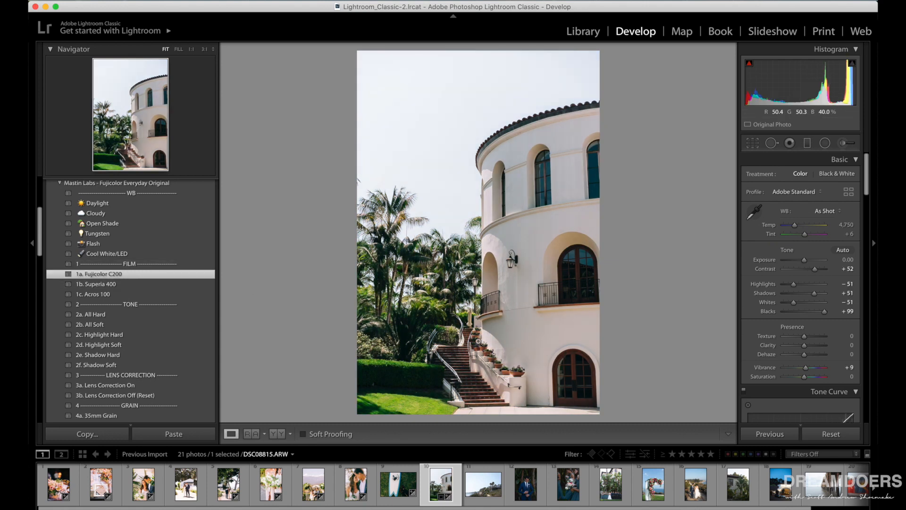
click(280, 435)
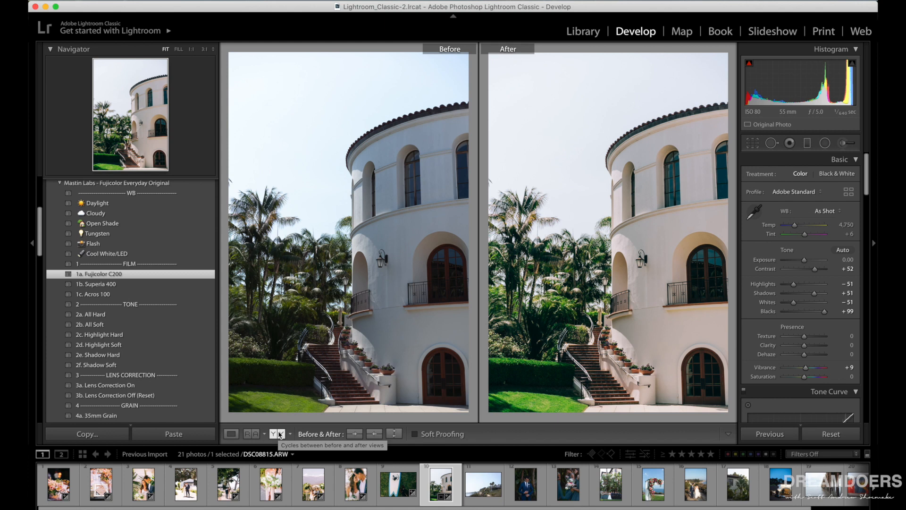
click(230, 435)
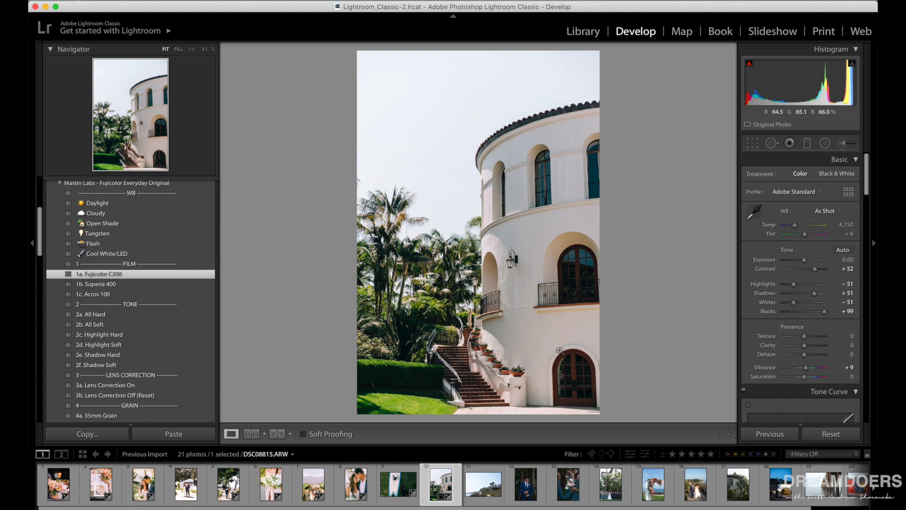
Switch the building photo to the 1b. Superia 400 preset, checking it against 1a. Fujicolor C200 in the before and after view.
click(110, 285)
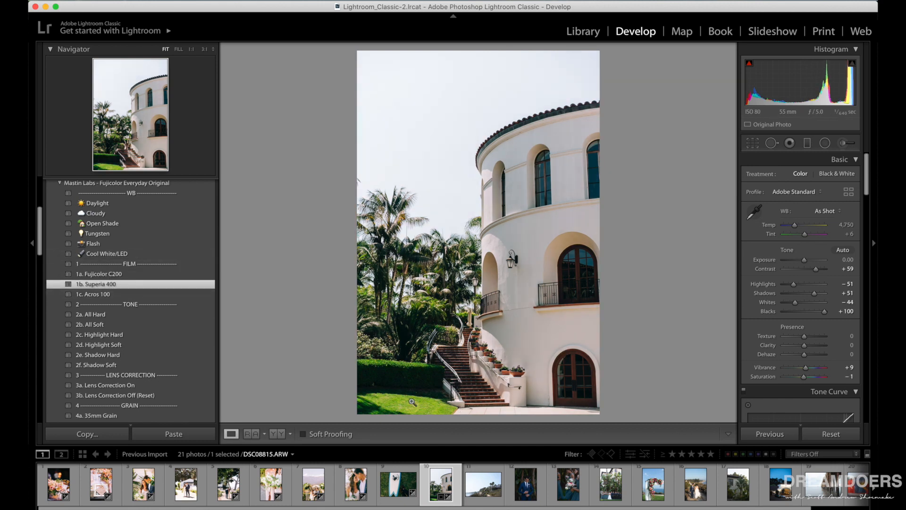
click(278, 434)
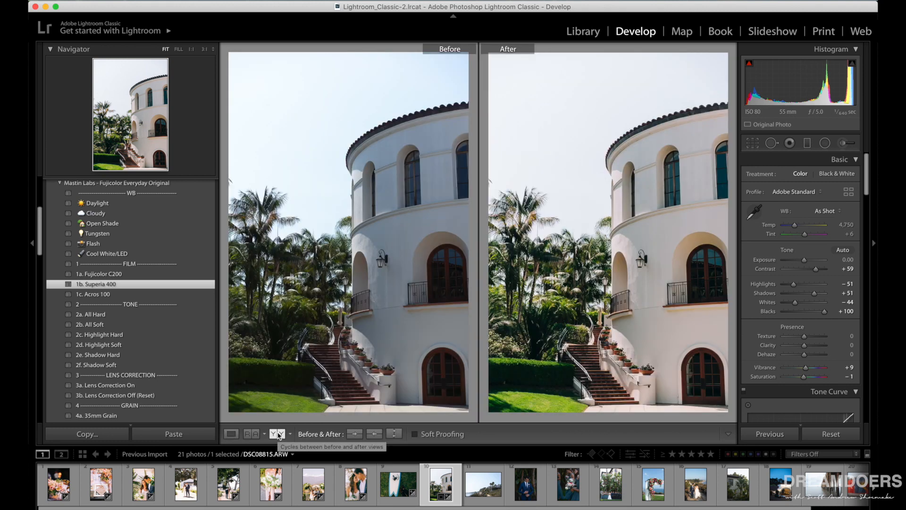
click(118, 274)
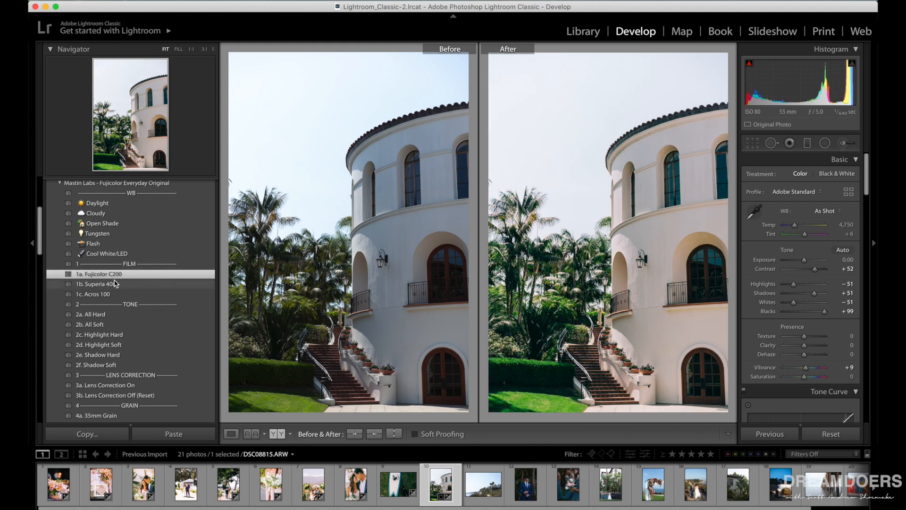
click(116, 284)
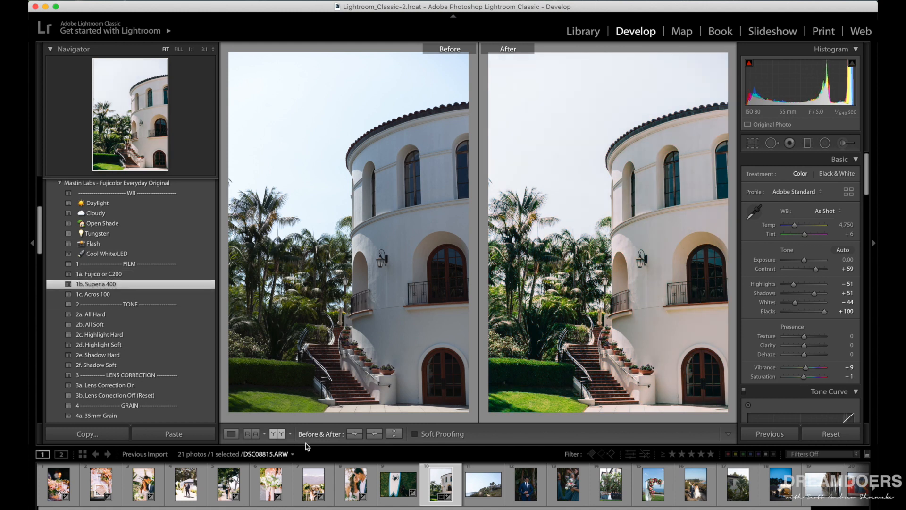
click(231, 434)
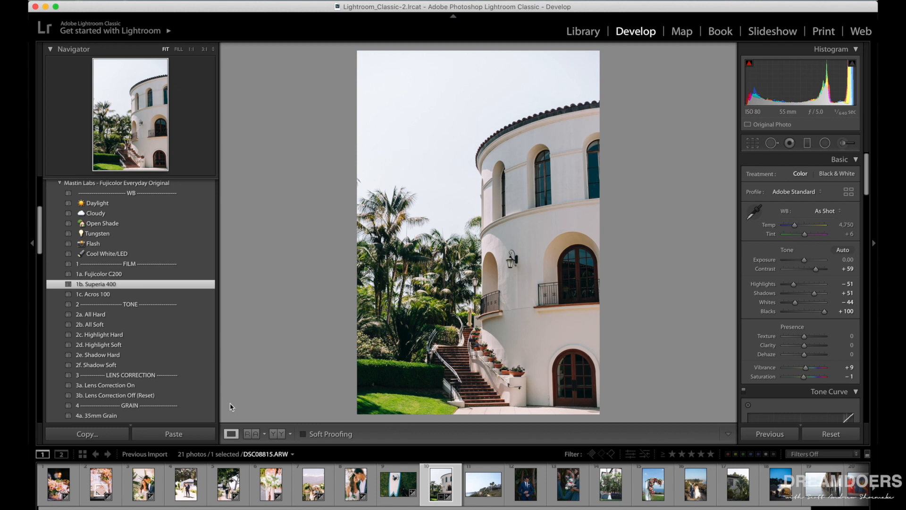
Open the eleventh photo, the coastal bluff with palm trees, and apply the 1a. Fujicolor C200 film preset.
click(489, 488)
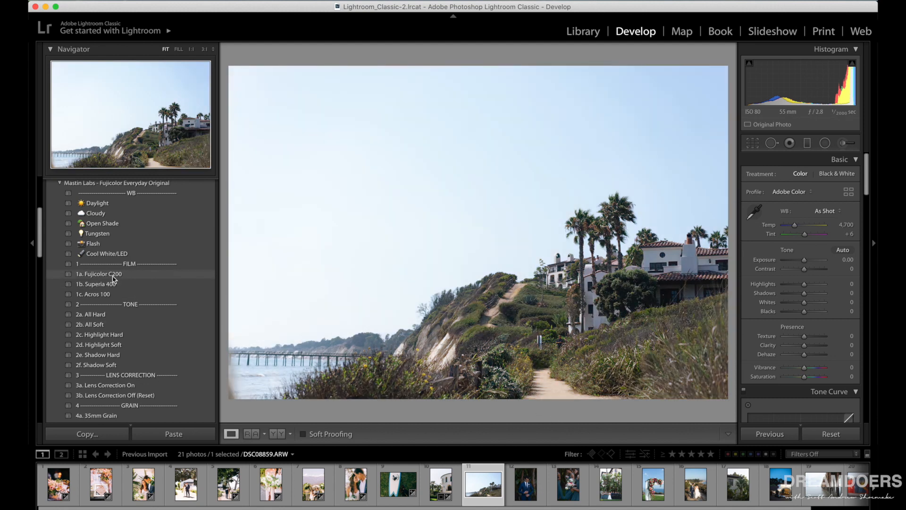
click(118, 275)
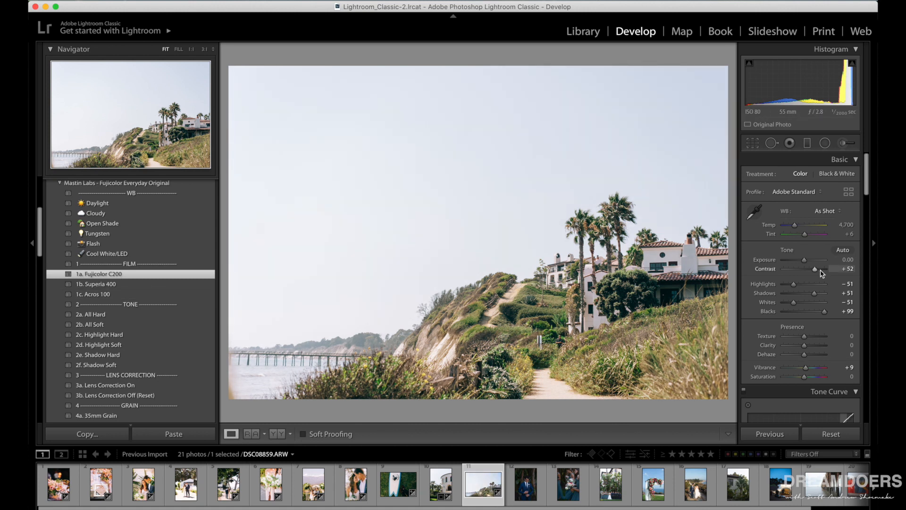
Set the coastal photo's Saturation to +7 and its tone curve to Highlights -55, Lights +8, Darks -7 and Shadows +17.
scroll(795, 307, down, 1)
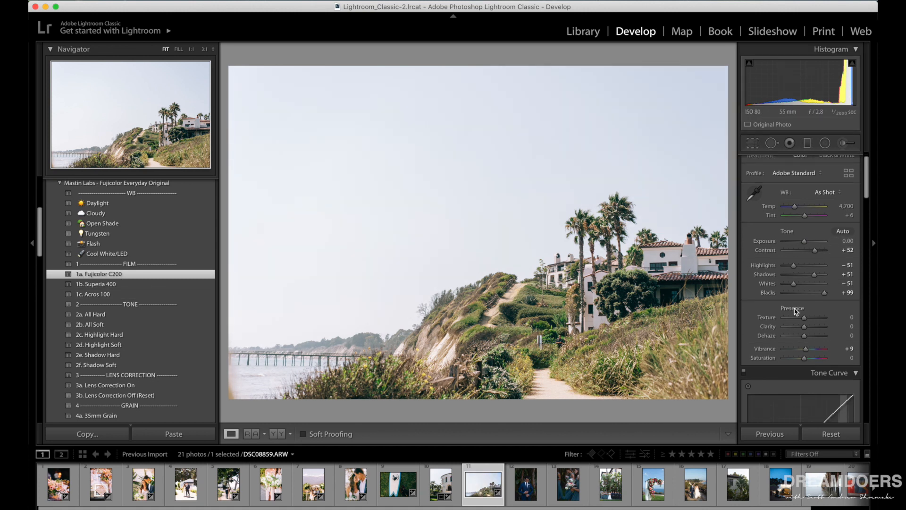
drag(805, 359, 808, 359)
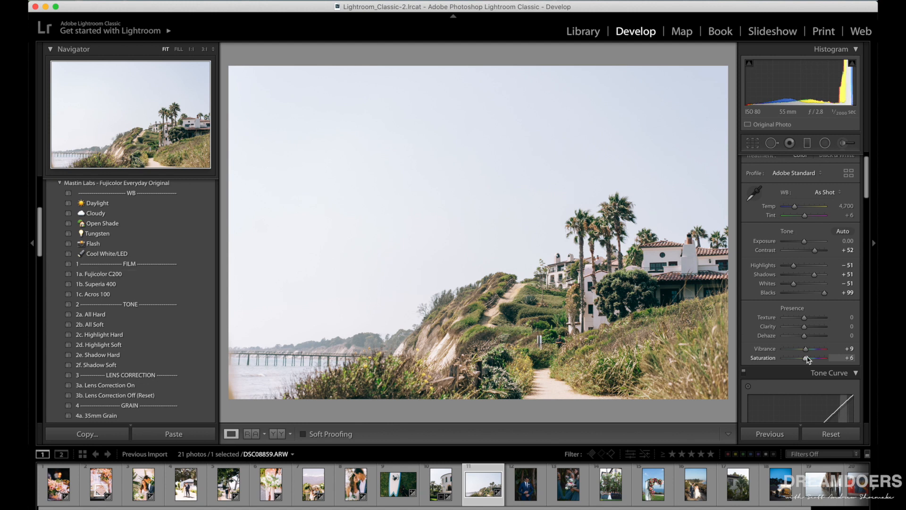
scroll(808, 360, down, 6)
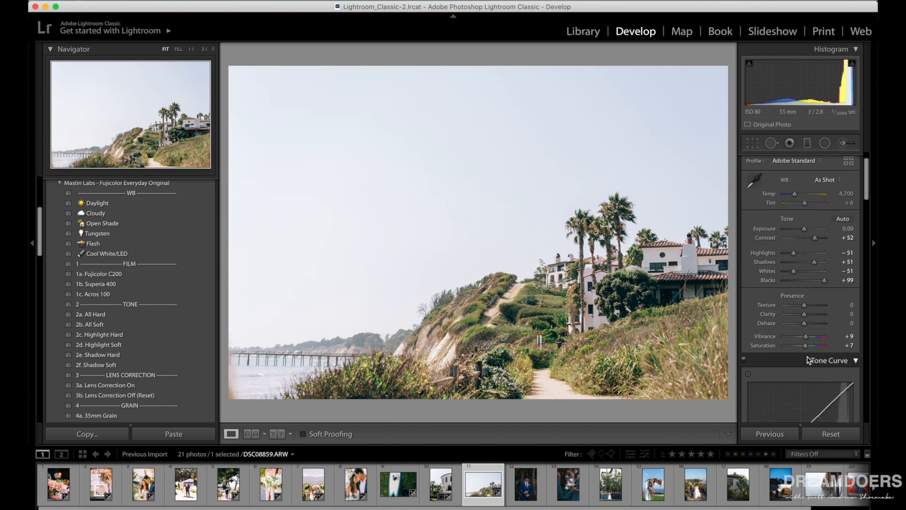
scroll(808, 385, down, 4)
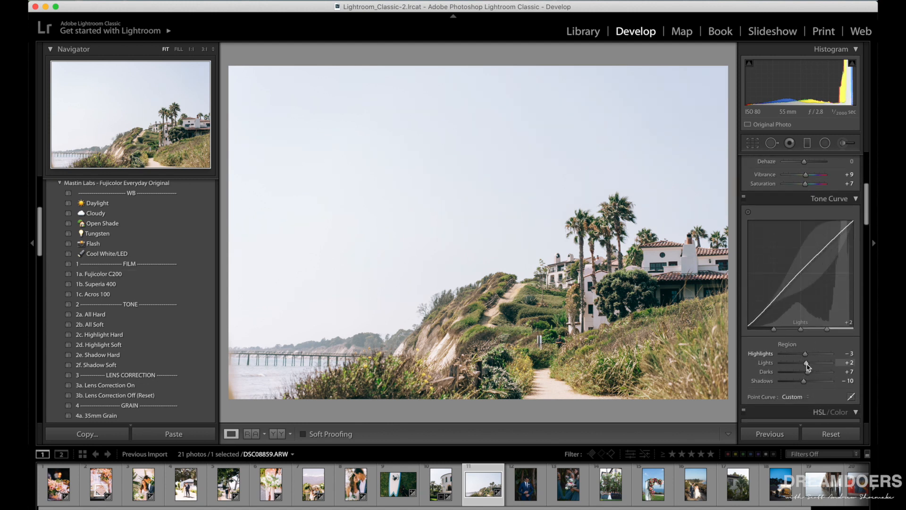
mouse_move(805, 354)
mouse_down()
mouse_move(794, 356)
mouse_move(811, 381)
mouse_move(808, 363)
mouse_up()
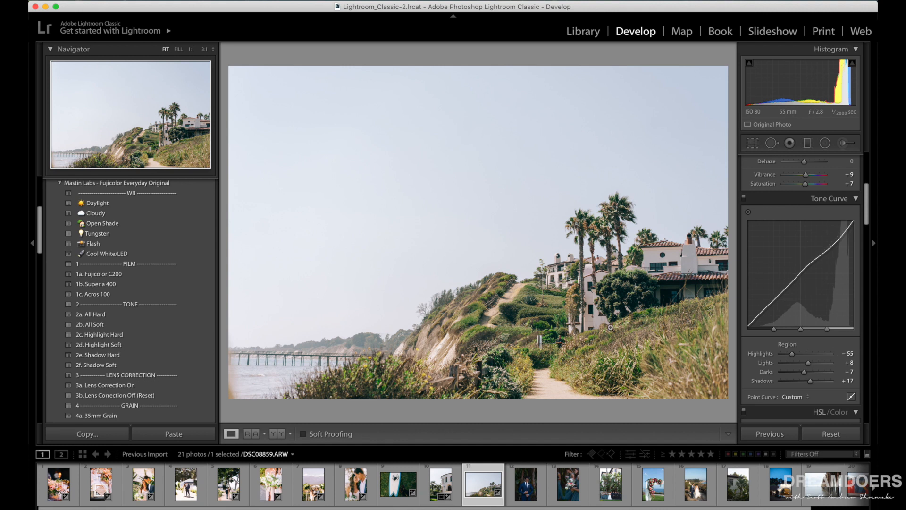
Switch the coastal photo to the 1b. Superia 400 film preset and compare before and after side by side.
click(151, 287)
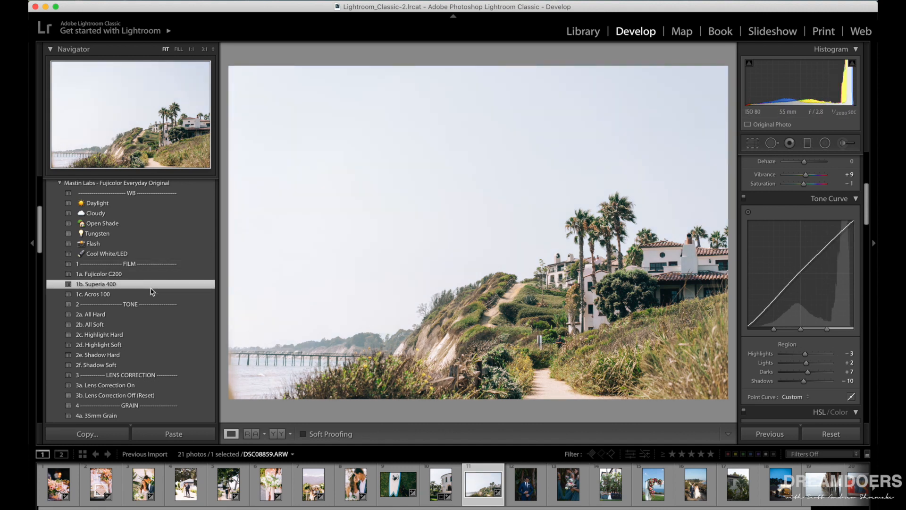
click(277, 435)
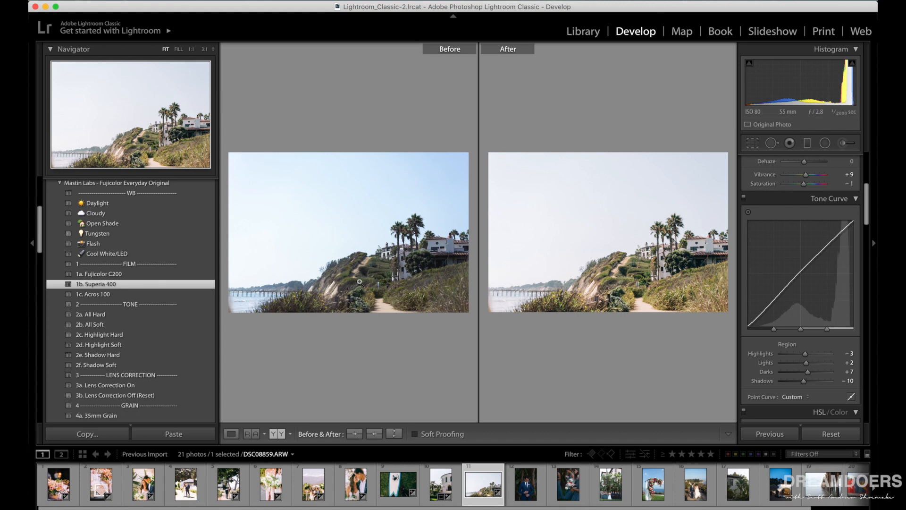
click(232, 434)
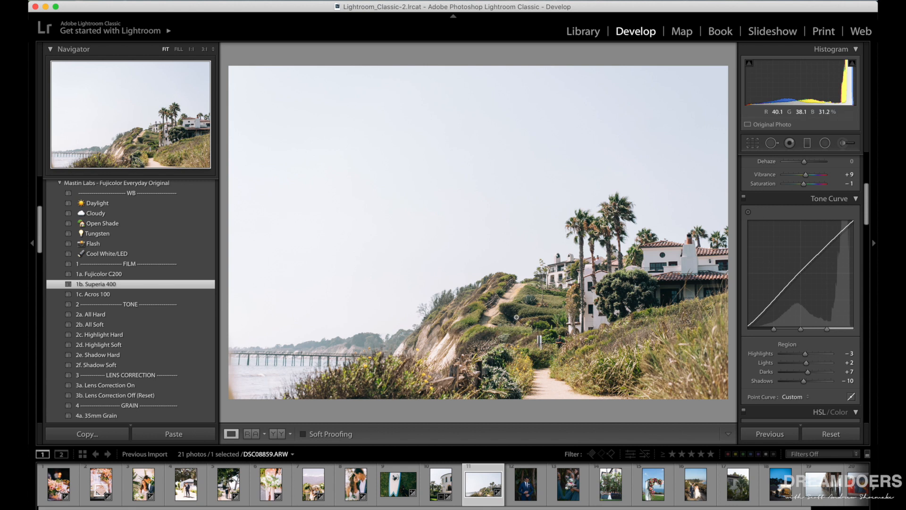
Examine the coastal photo's hillside, buildings and cliff at 1:1 magnification, and return to the fitted view.
click(548, 307)
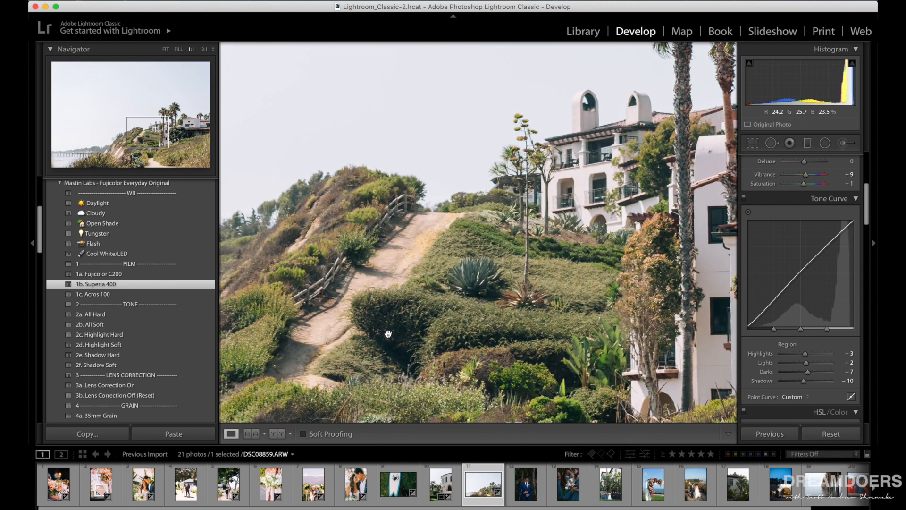
drag(669, 309, 526, 271)
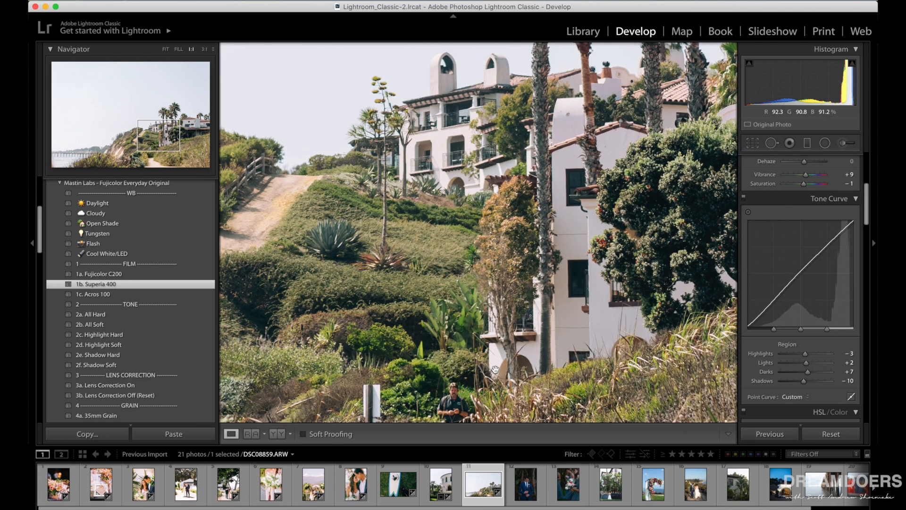
drag(496, 370, 546, 255)
drag(307, 259, 568, 270)
drag(469, 256, 564, 312)
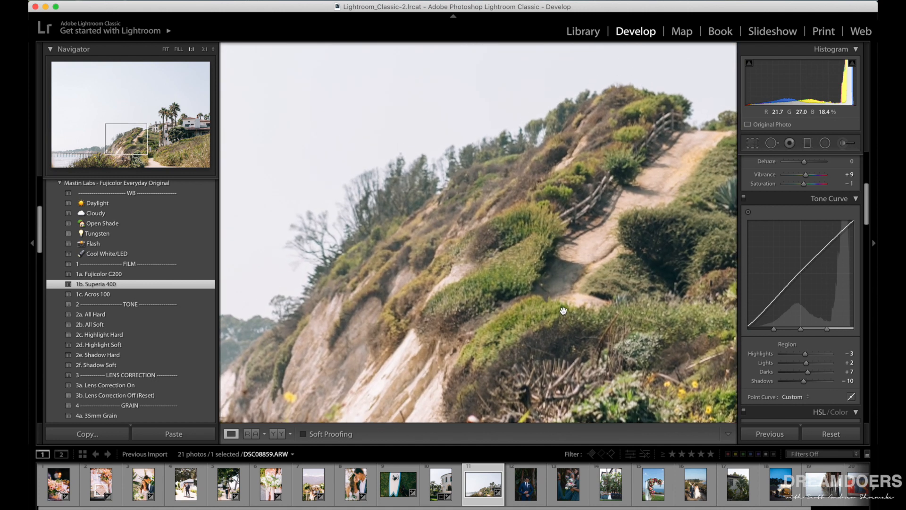
click(403, 284)
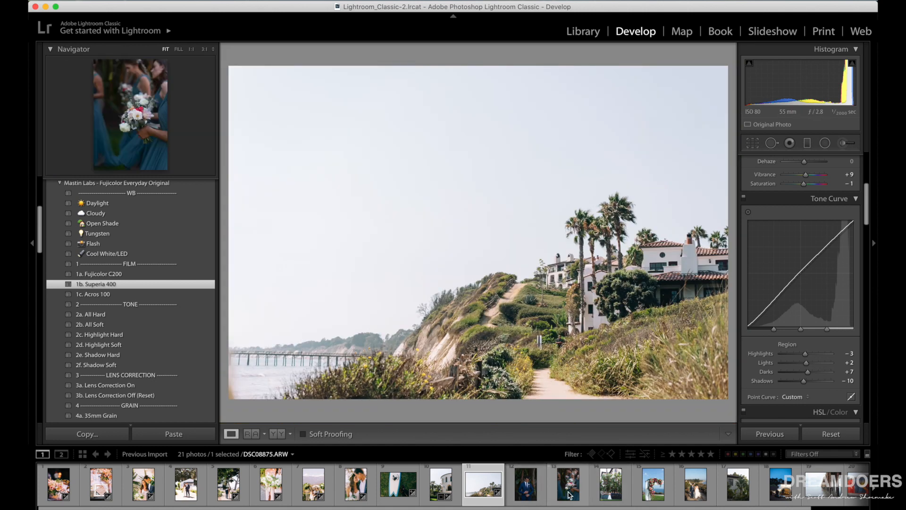
Create a virtual copy of the coastal photo and apply the 1c. Acros 100 film preset to the copy.
right_click(487, 491)
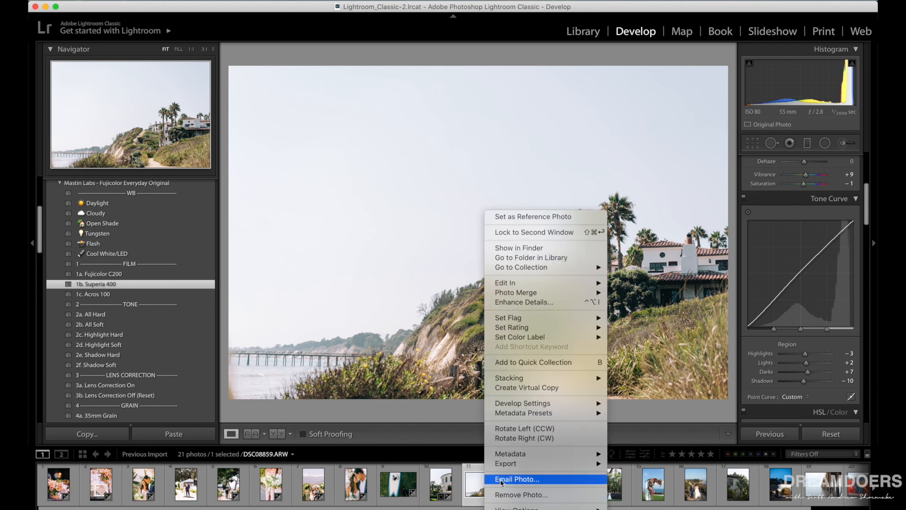
click(548, 388)
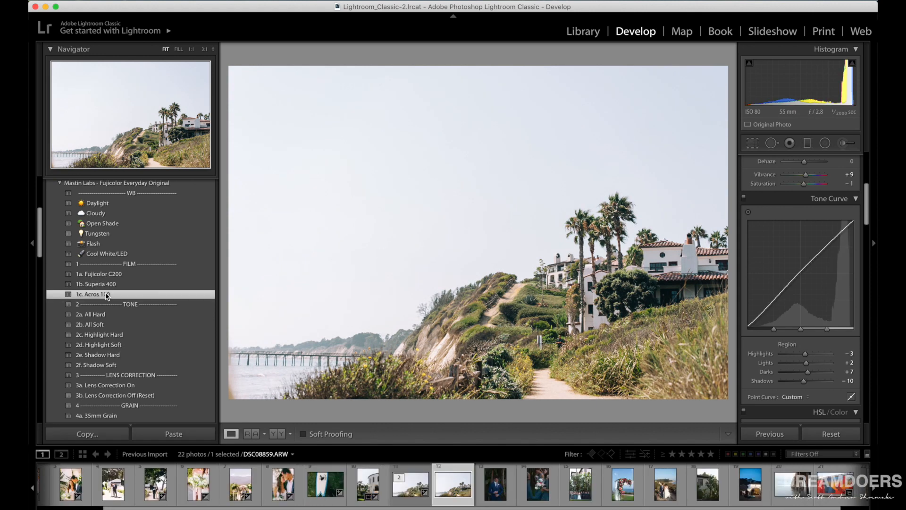
click(106, 295)
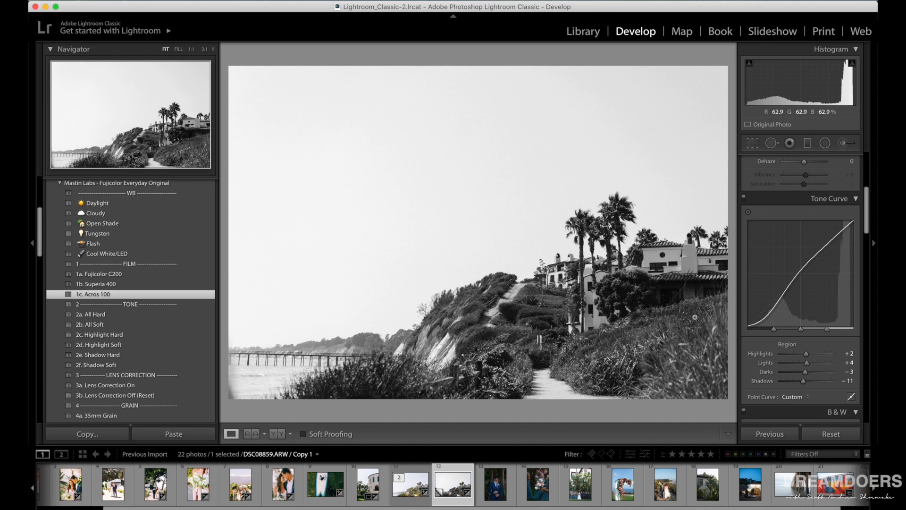
Set the black-and-white coastal copy's tone curve to Highlights -47, Darks -16 and Shadows +12, set Clarity to +5, and check the hillside at 1:1 magnification.
mouse_move(802, 358)
mouse_down()
mouse_move(795, 355)
mouse_move(811, 383)
mouse_move(802, 373)
mouse_up()
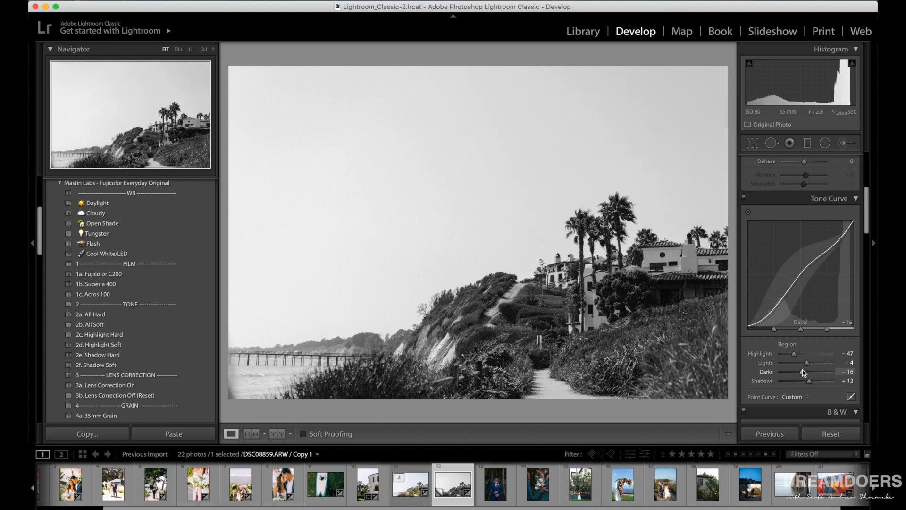
scroll(803, 370, up, 3)
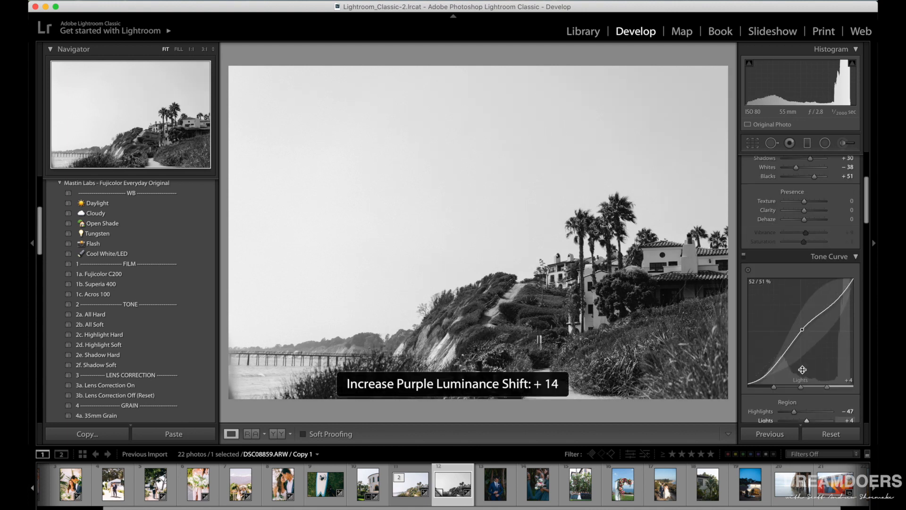
scroll(803, 370, up, 7)
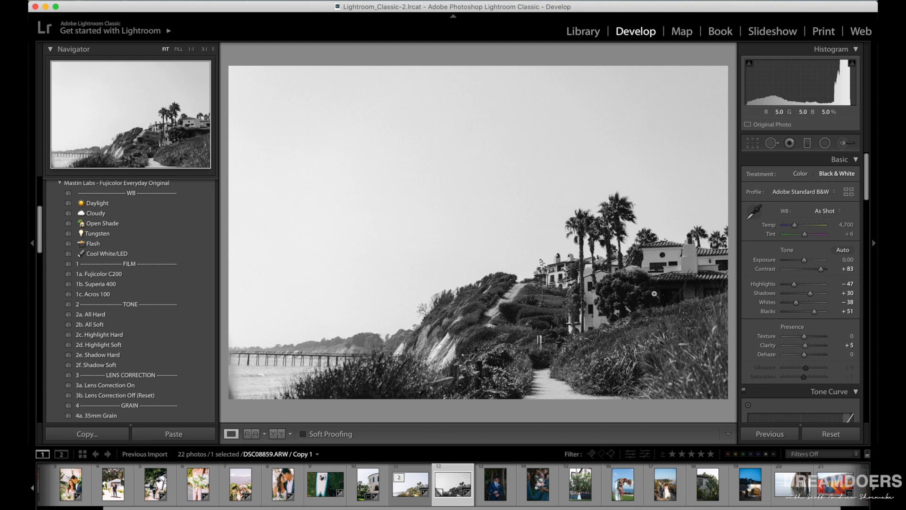
click(466, 314)
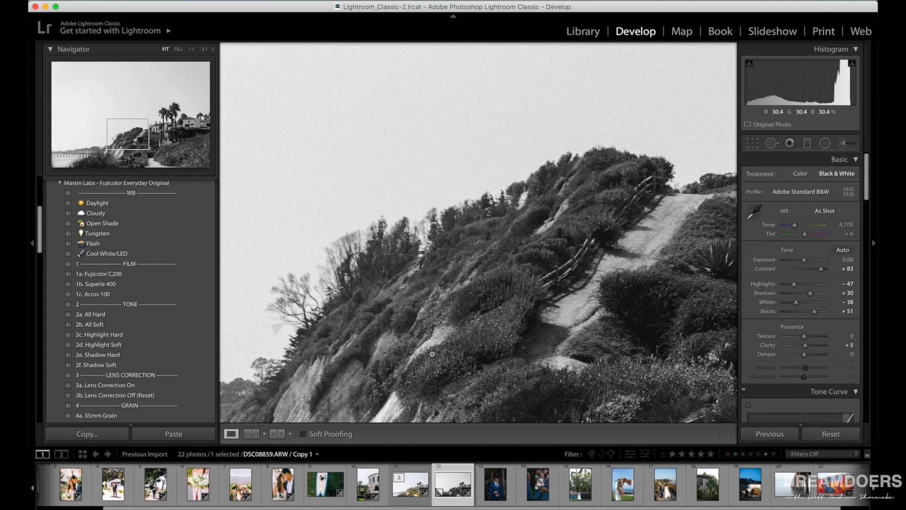
click(431, 353)
Apply the 1a. Fujicolor C200 preset to the groom photo with Temp 4,207, Exposure +0.20 and Saturation -8, and compare it with the original.
click(496, 493)
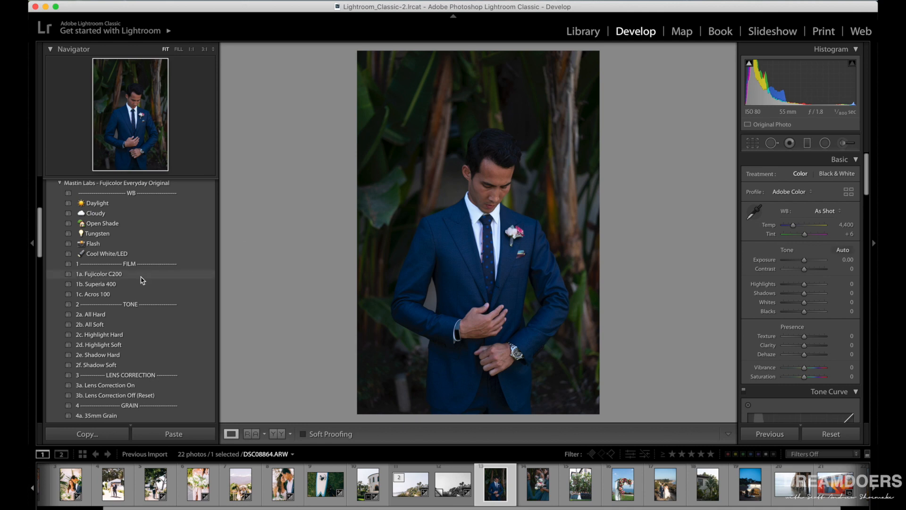
click(124, 275)
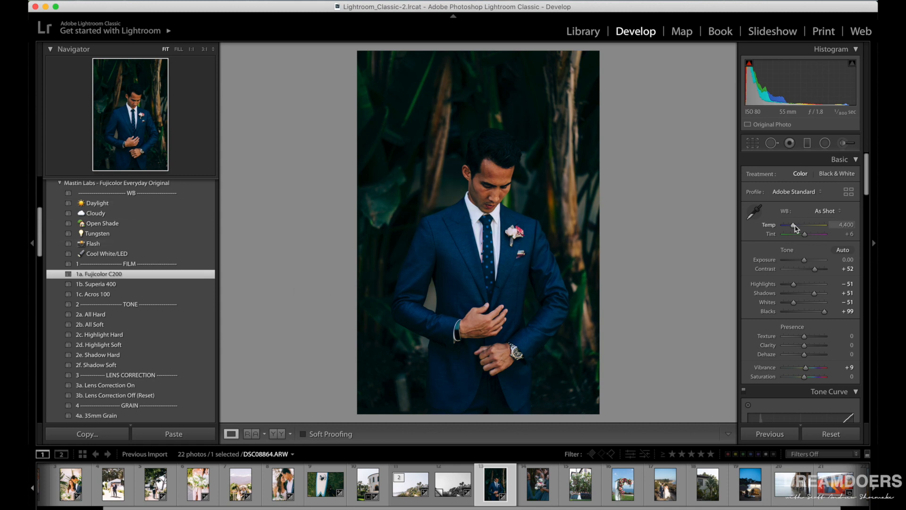
drag(795, 226, 795, 225)
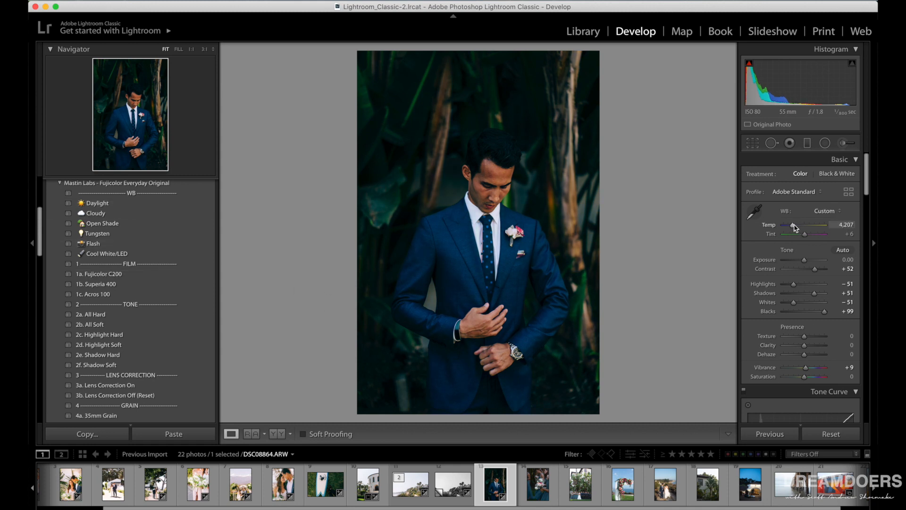
scroll(796, 228, down, 2)
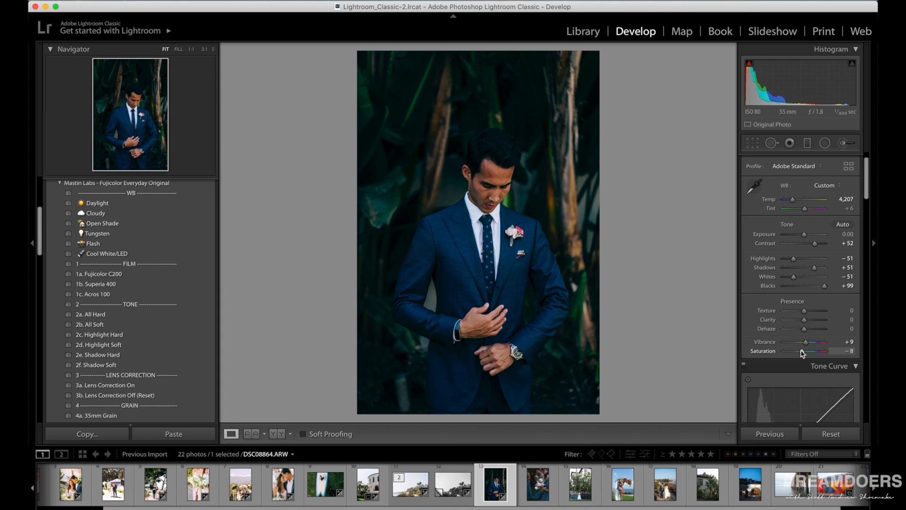
drag(803, 236, 804, 237)
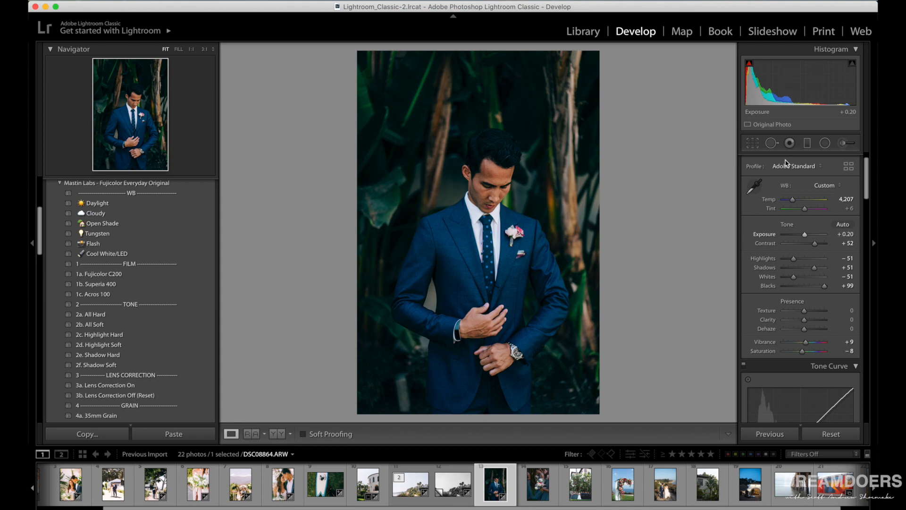
click(276, 434)
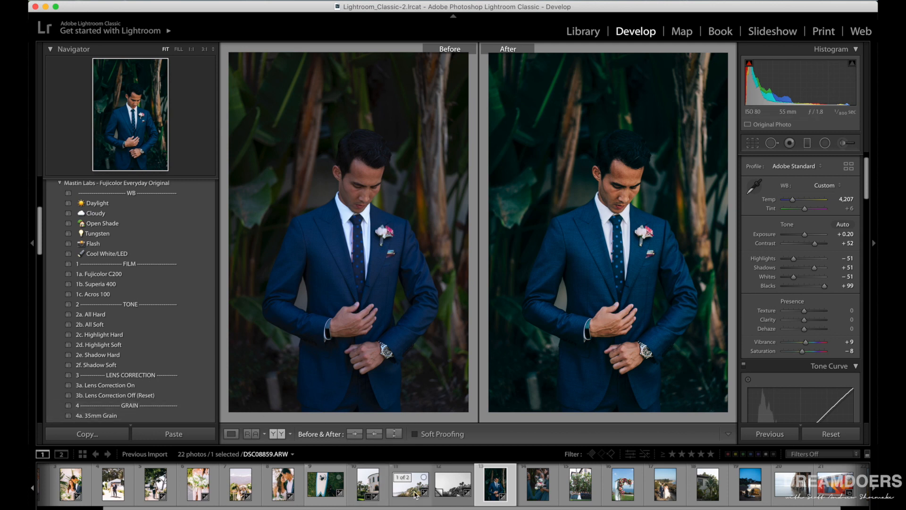
Create a virtual copy of the groom photo, apply the 1c. Acros 100 film preset to the copy, and show it alone.
right_click(497, 482)
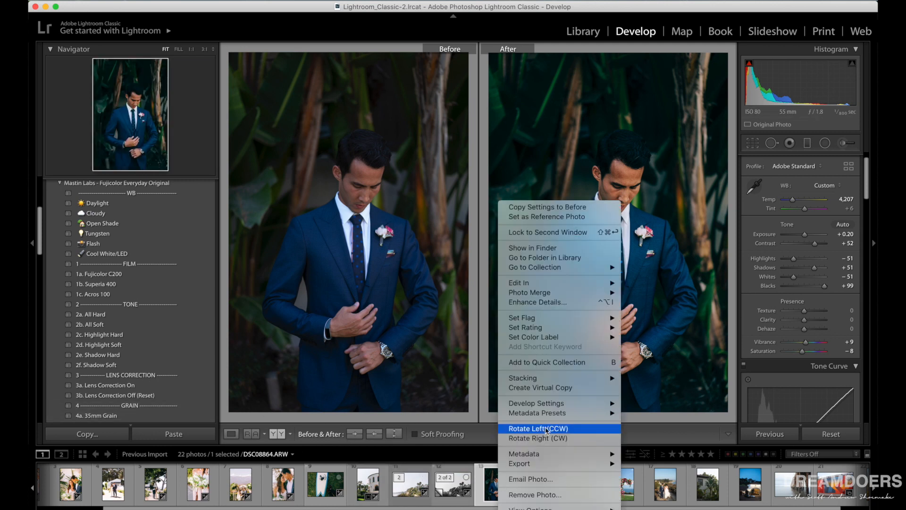
click(557, 390)
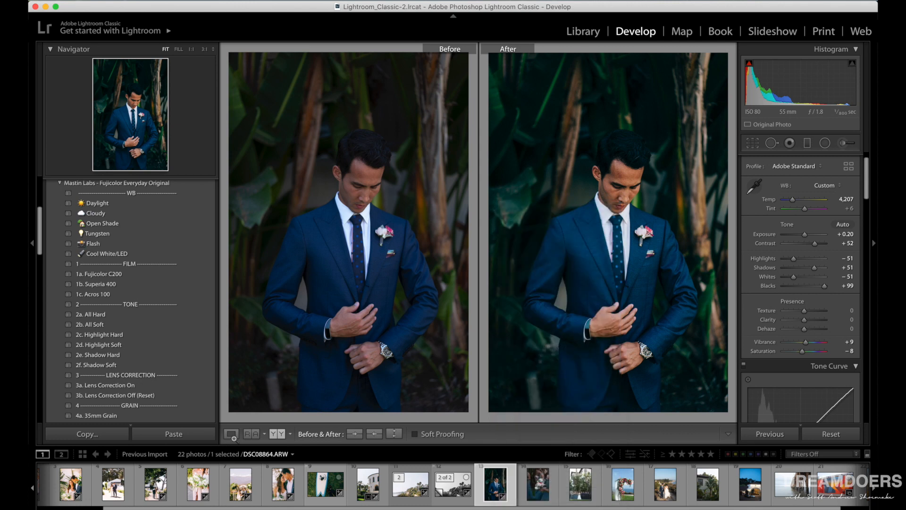
click(105, 295)
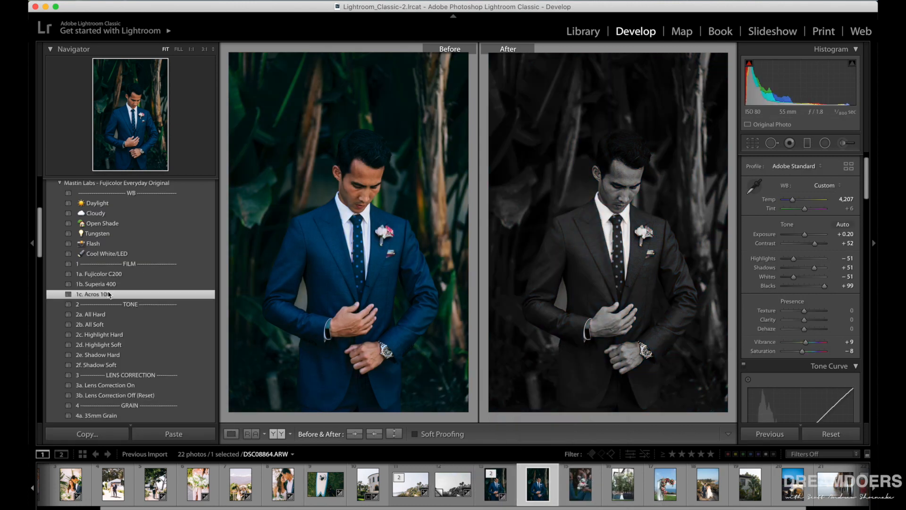
click(230, 434)
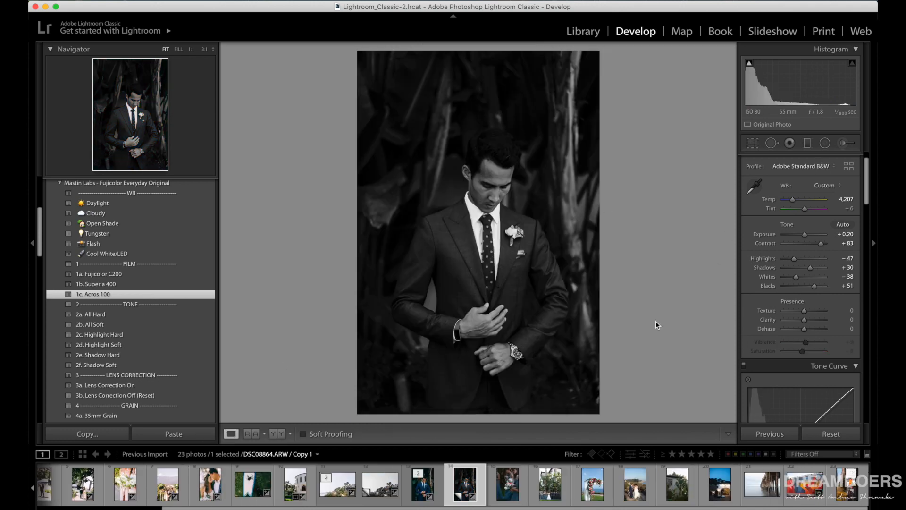
Apply the 4a. 35mm Grain preset to the black-and-white groom copy and inspect the jacket and background at 1:1 magnification.
click(466, 216)
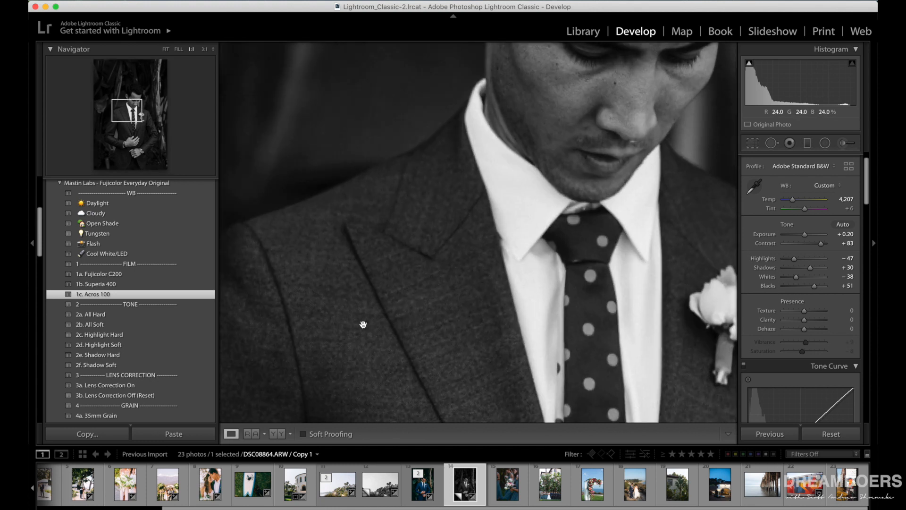
drag(361, 324, 522, 234)
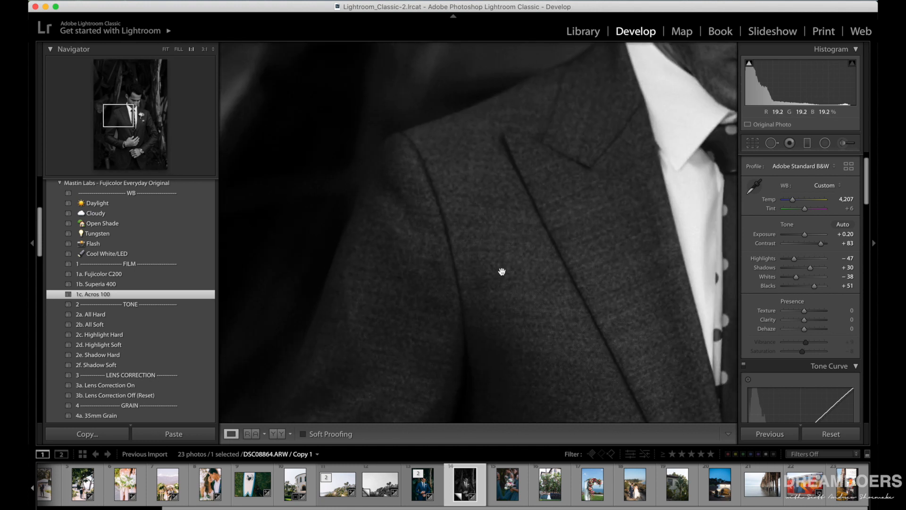
scroll(132, 321, down, 5)
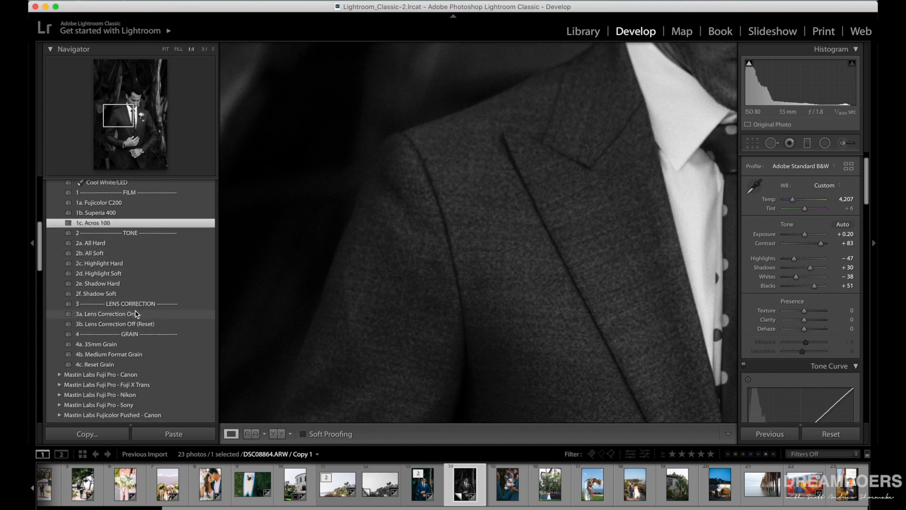
click(115, 346)
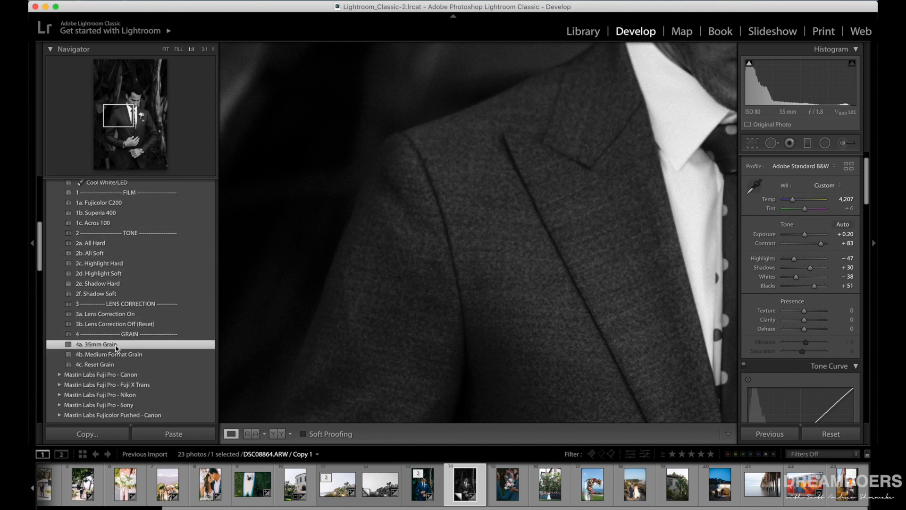
drag(528, 87, 522, 253)
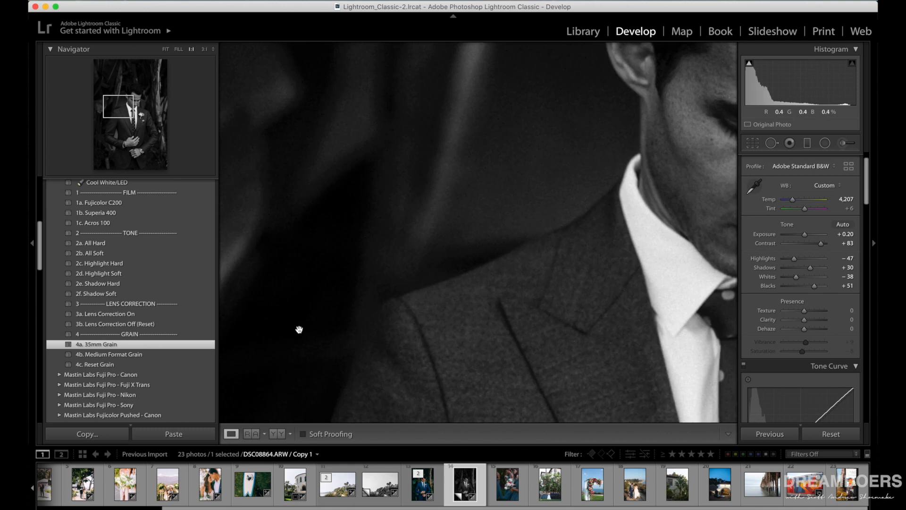
click(99, 365)
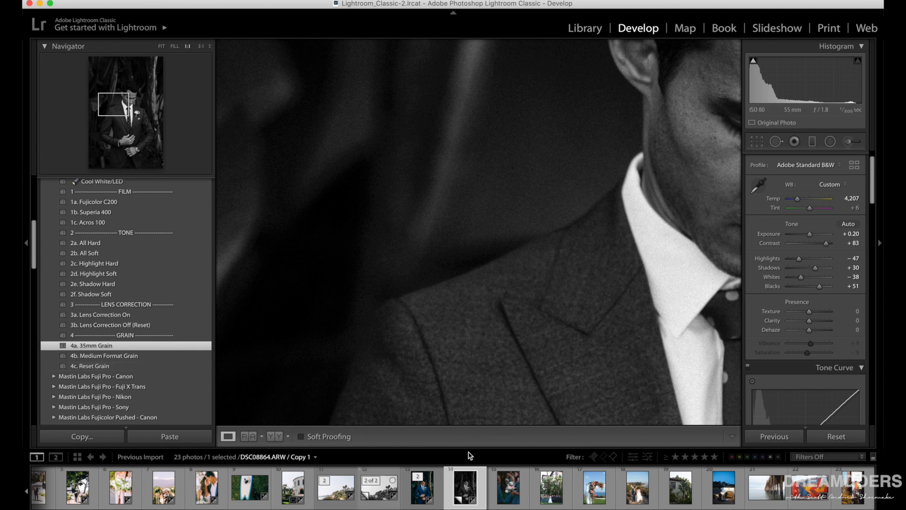
click(487, 204)
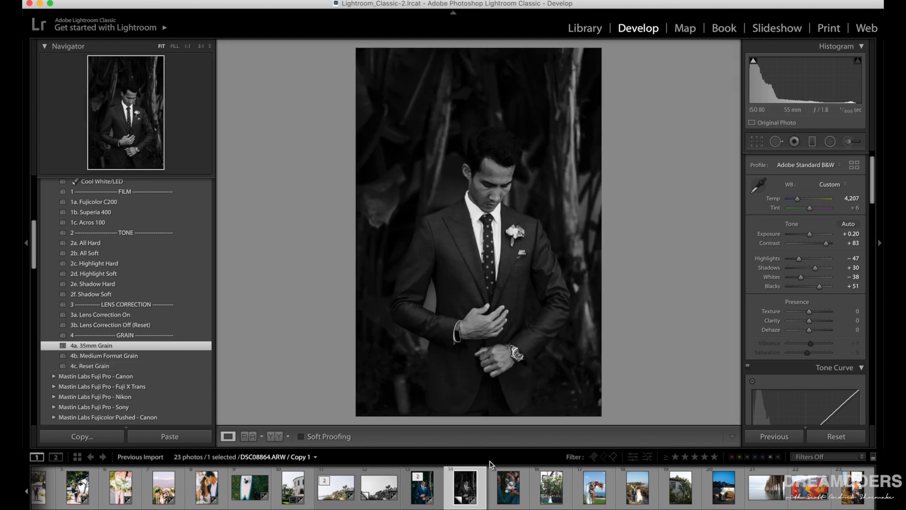
Apply the 1a. Fujicolor C200 film preset to the bridesmaids' bouquet photo and set its Exposure to +0.30.
click(504, 487)
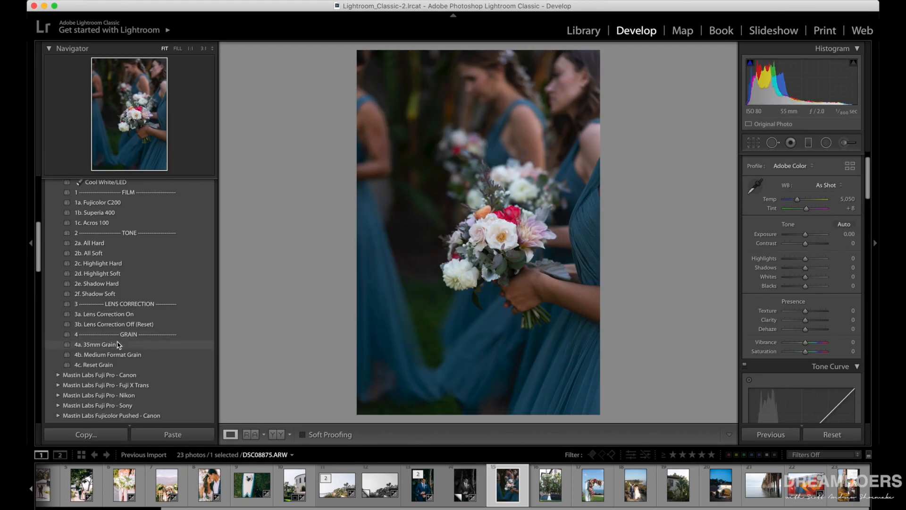
scroll(123, 354, up, 3)
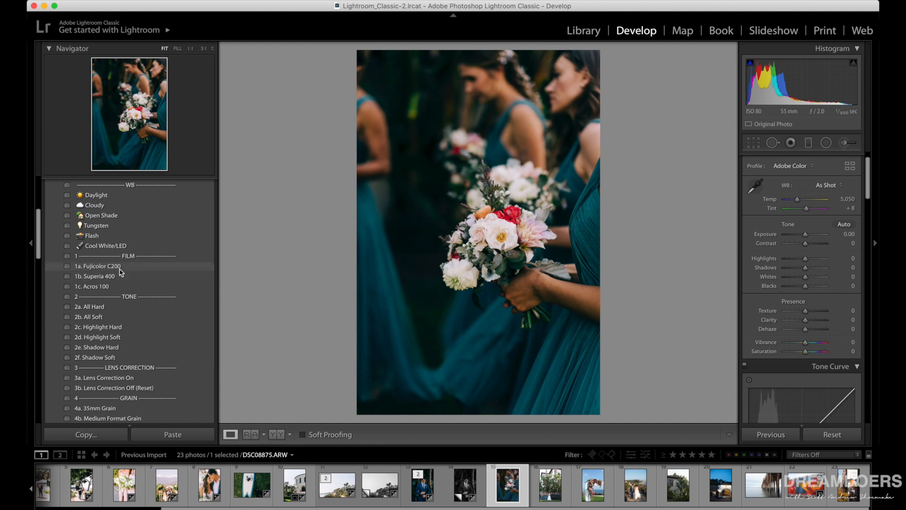
click(118, 267)
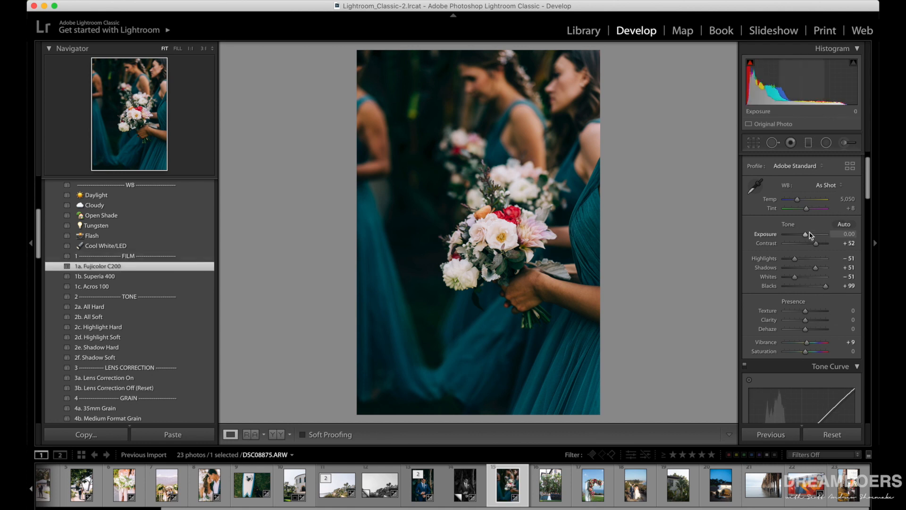
drag(806, 234, 808, 234)
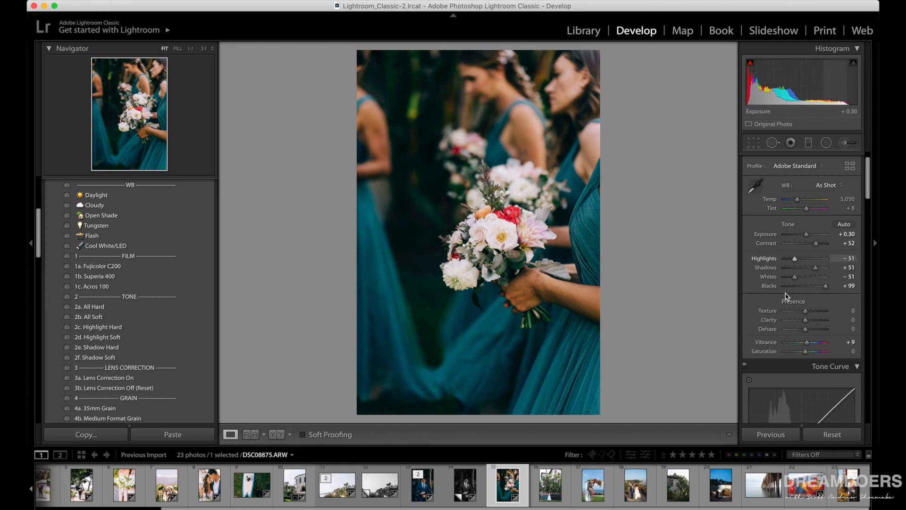
scroll(787, 296, down, 2)
scroll(787, 296, down, 2)
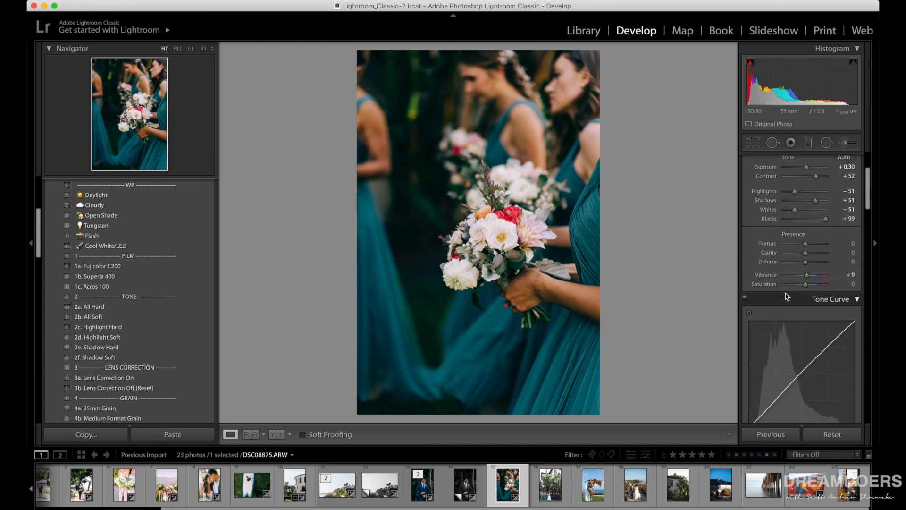
Compare the bouquet photo before and after side by side, examining the white and red flowers at 1:1 magnification.
click(277, 434)
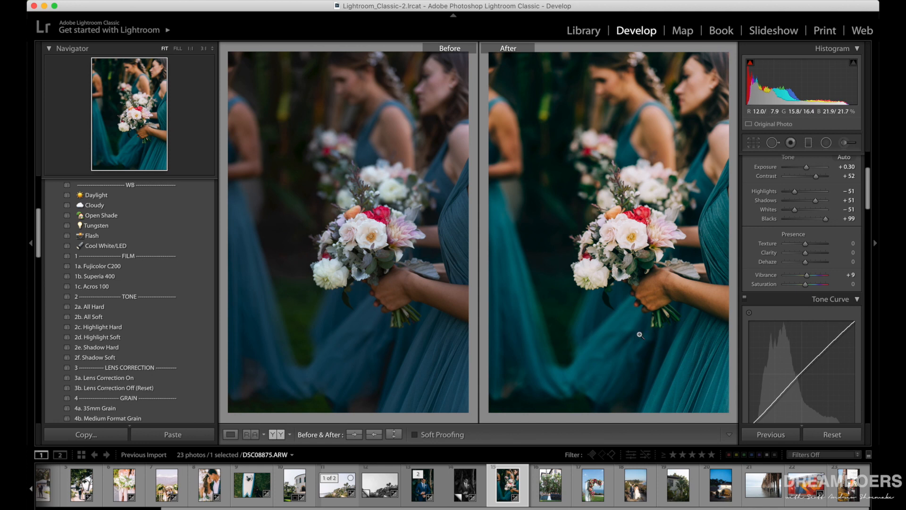
click(626, 242)
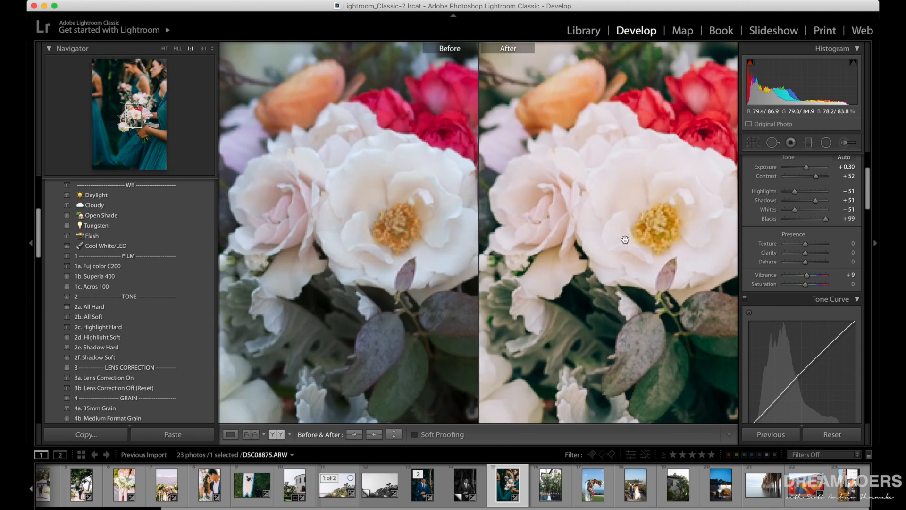
drag(633, 245, 603, 246)
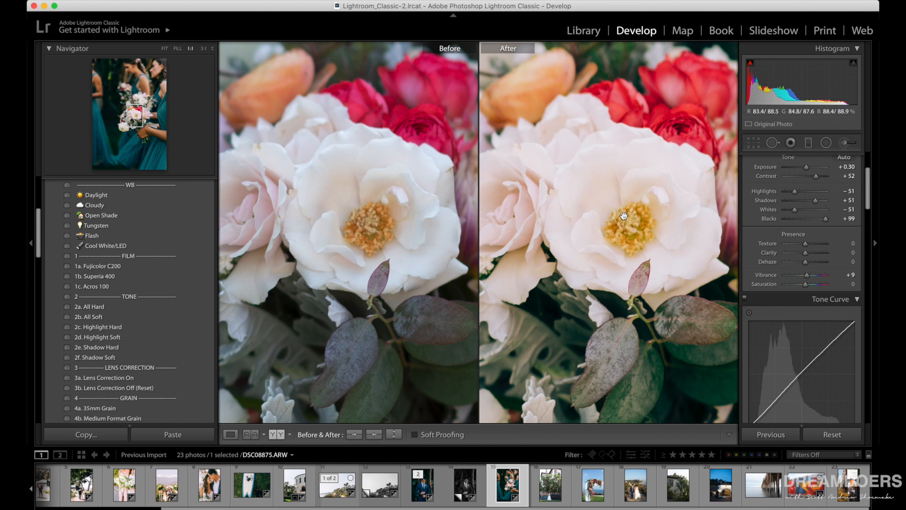
click(591, 268)
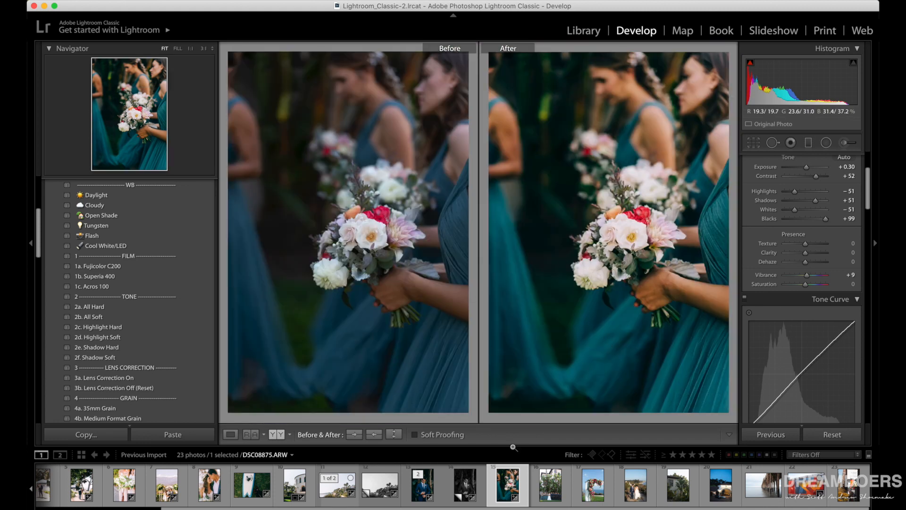
Apply the 1b. Superia 400 film preset to the wedding party group photo and set its Exposure to -0.15.
key(Right)
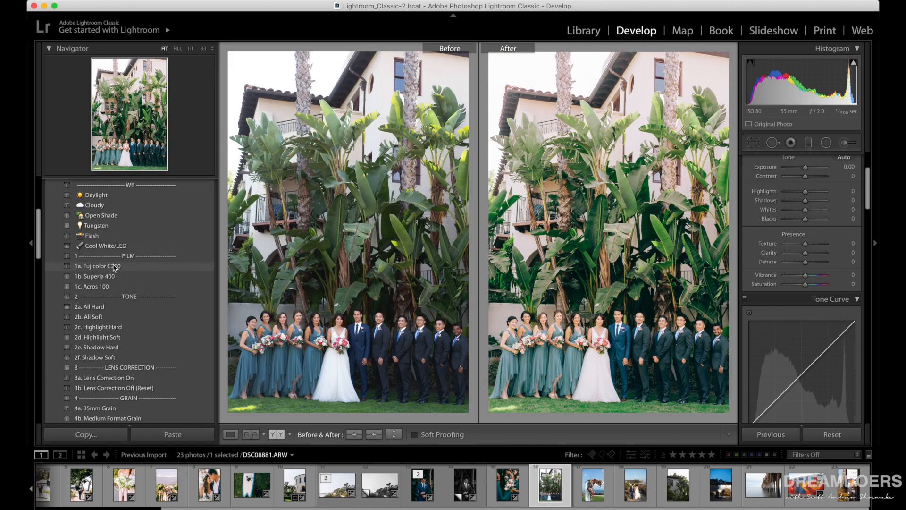
click(113, 277)
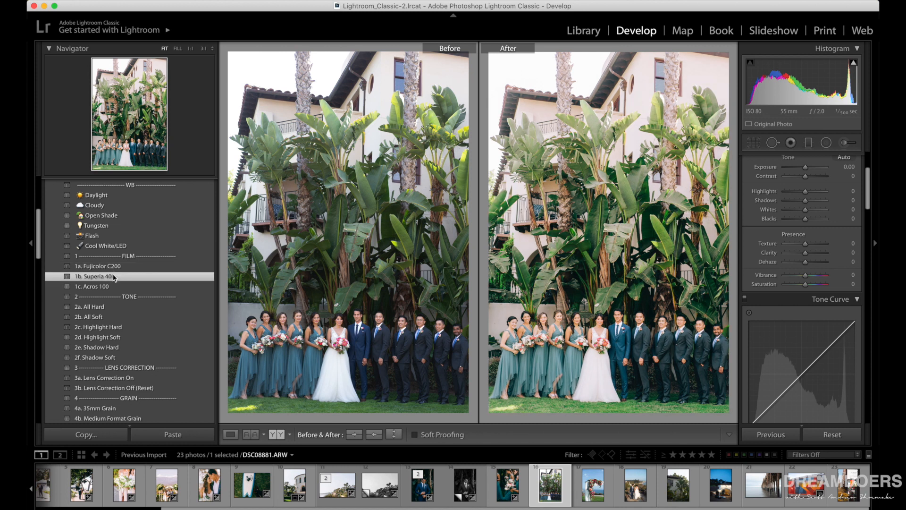
click(113, 288)
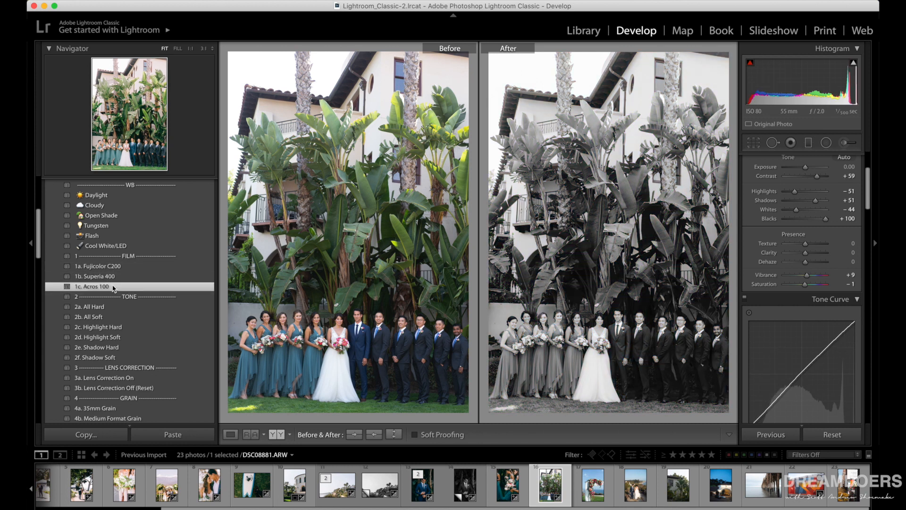
click(111, 278)
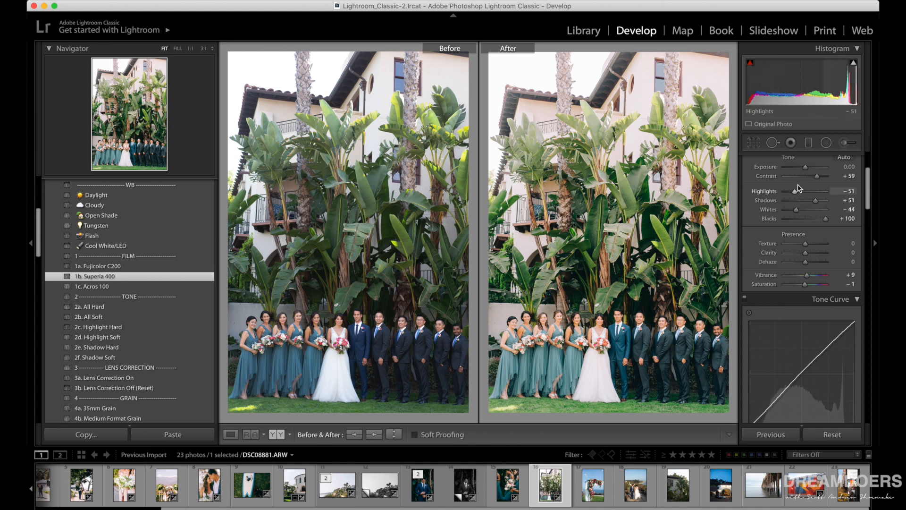
drag(807, 168, 804, 168)
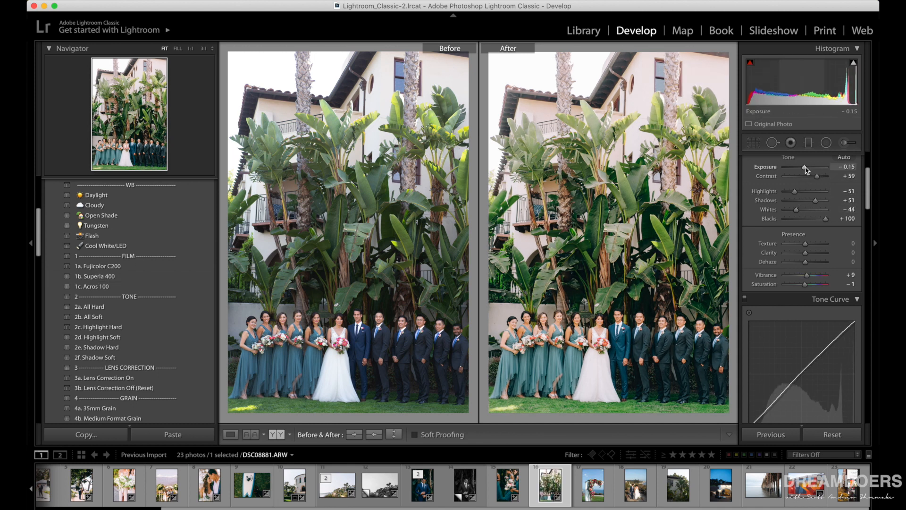
Apply the 1a. Fujicolor C200 film preset to the floral wedding arch photo and compare it side by side with the original.
click(231, 435)
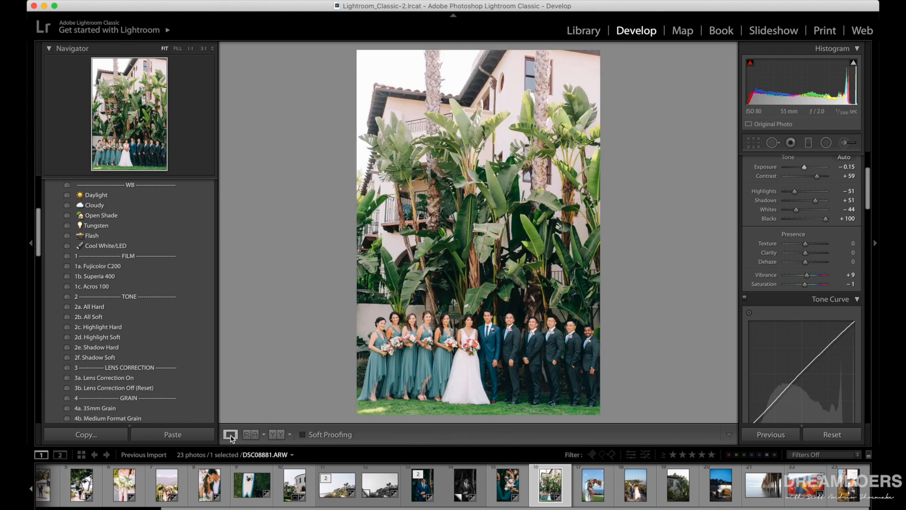
key(Right)
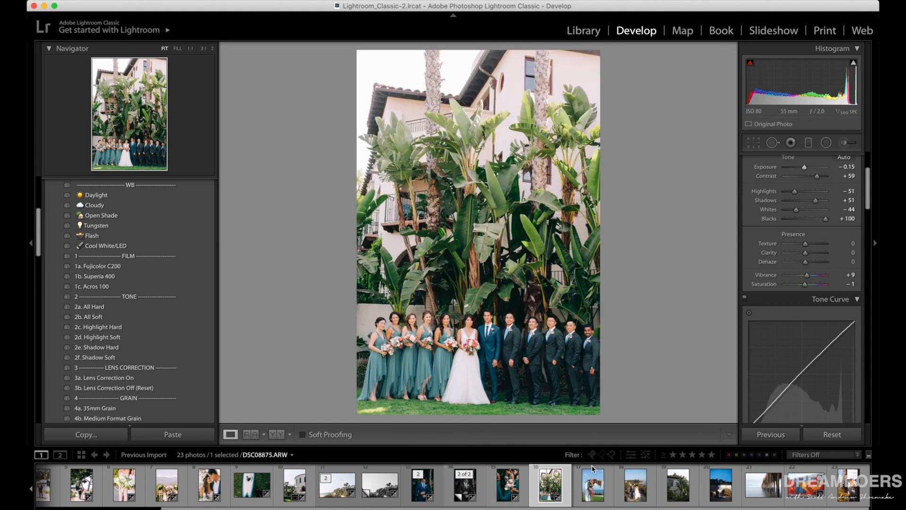
click(114, 270)
click(113, 267)
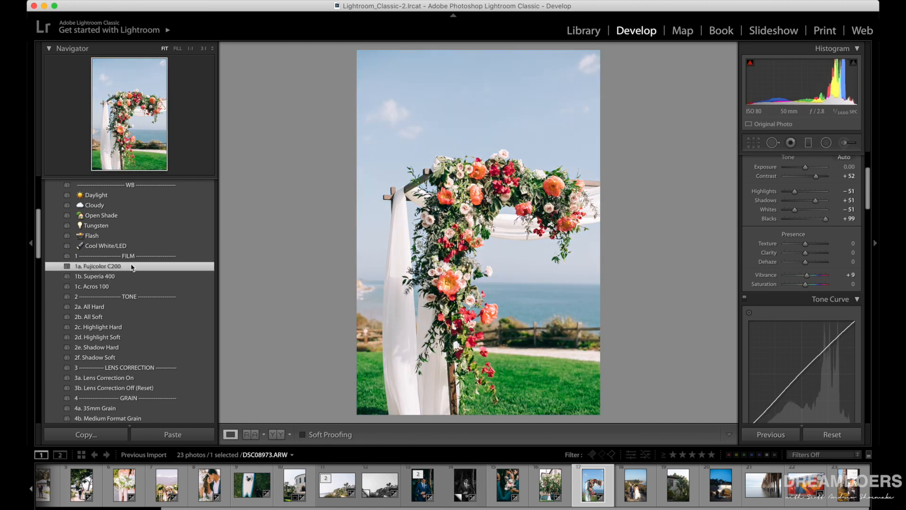
click(279, 433)
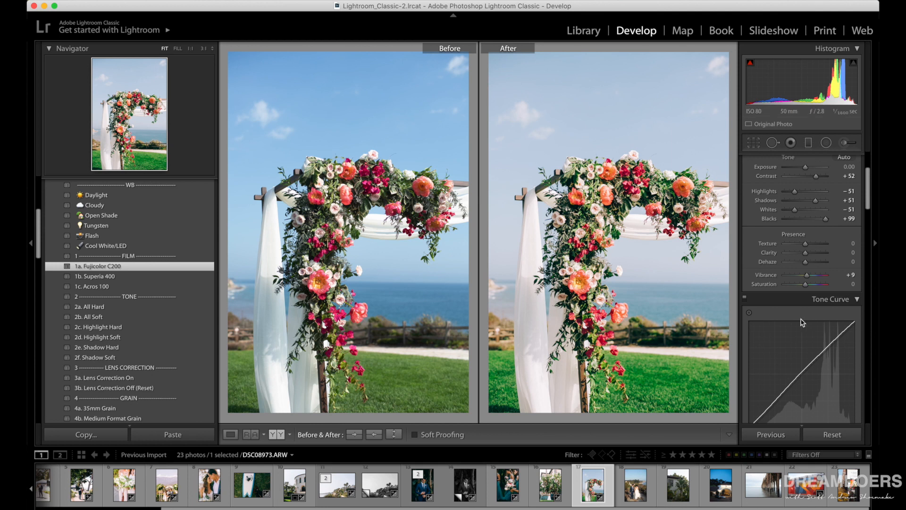
Set the Green saturation of the floral arch photo to -72.
scroll(776, 350, down, 10)
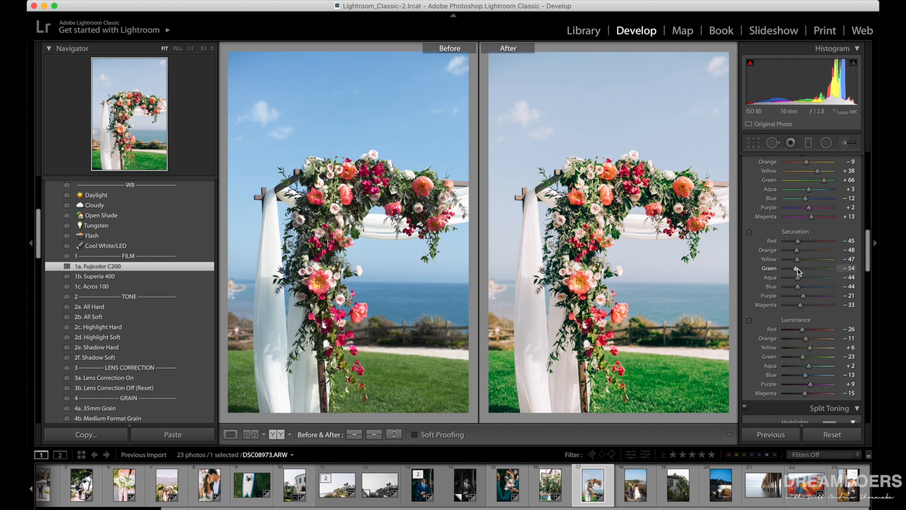
drag(797, 270, 787, 270)
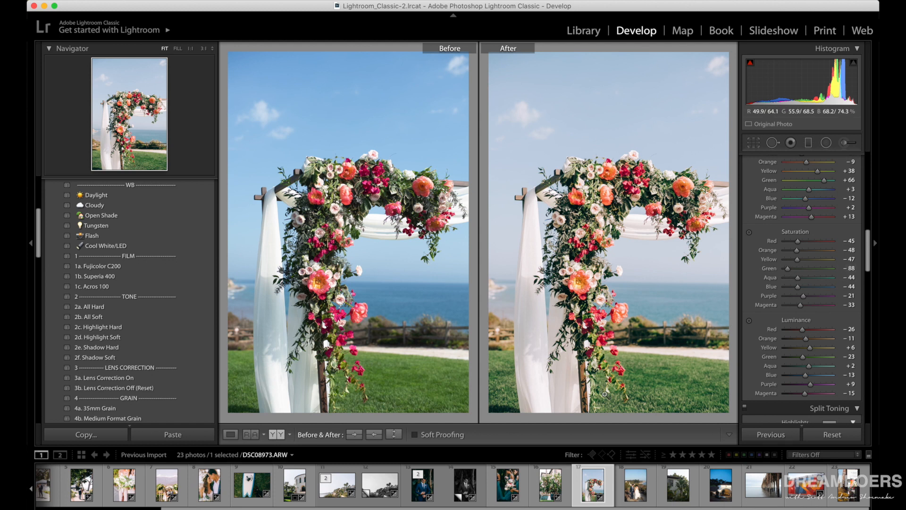
scroll(788, 284, up, 3)
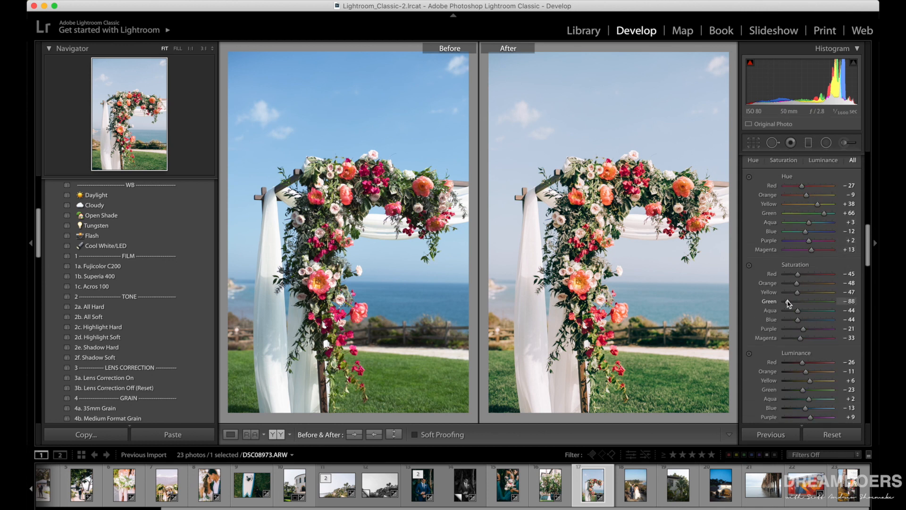
drag(788, 300, 787, 304)
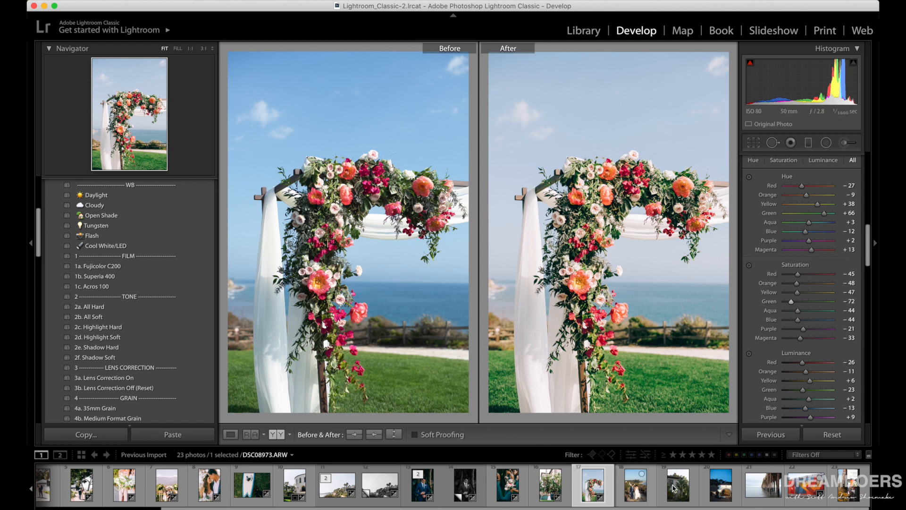
Apply the 1a. Fujicolor C200 film preset to the photo of the couple on the coastal path and set its Temp to 4,351.
click(636, 490)
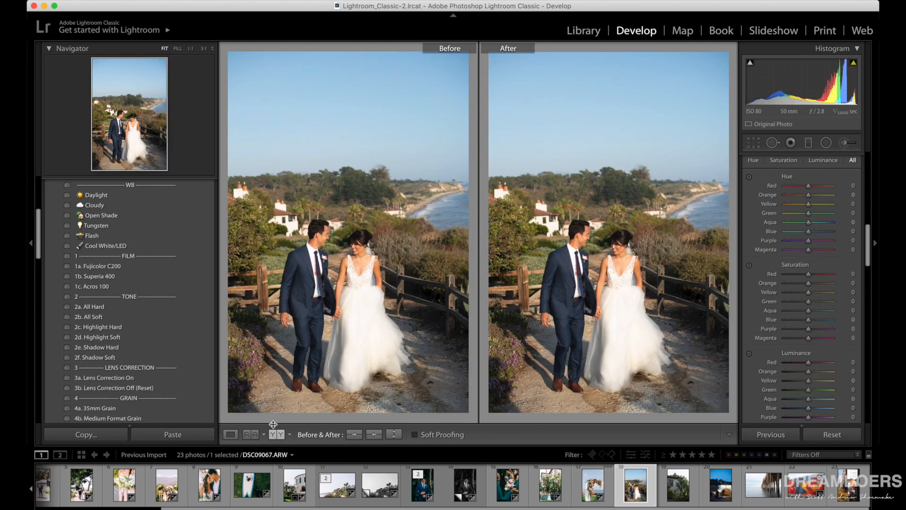
click(231, 437)
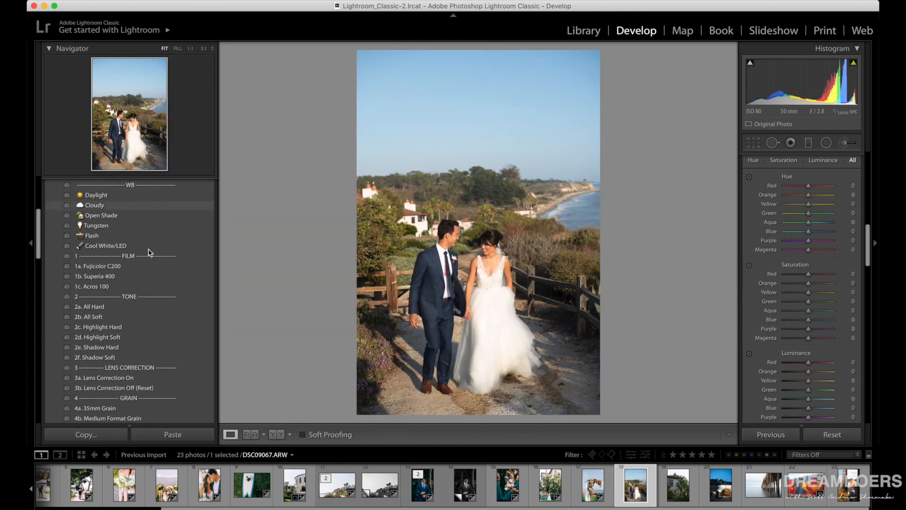
click(142, 267)
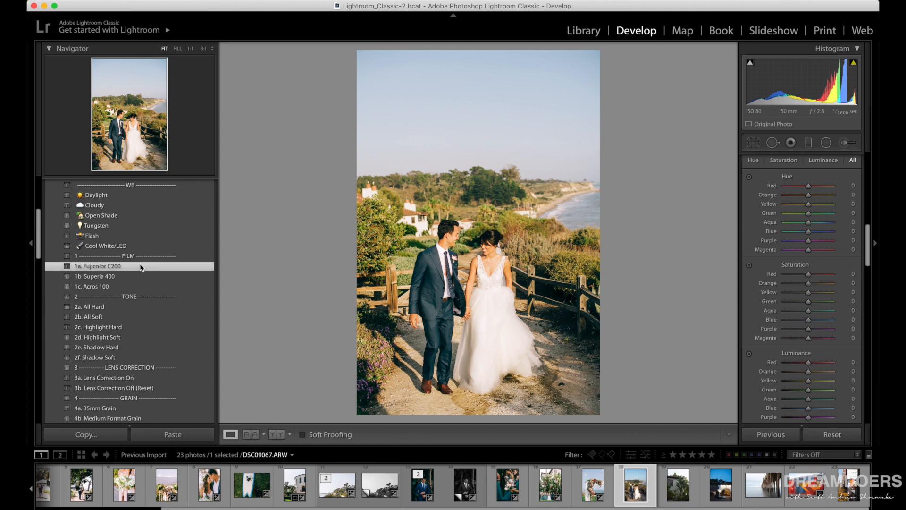
scroll(798, 308, up, 2)
scroll(798, 308, up, 5)
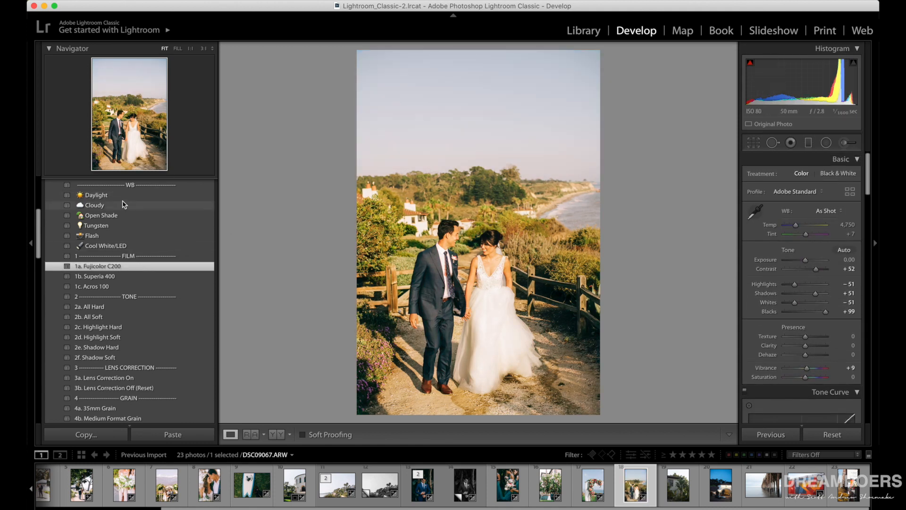
click(797, 227)
drag(795, 226, 793, 226)
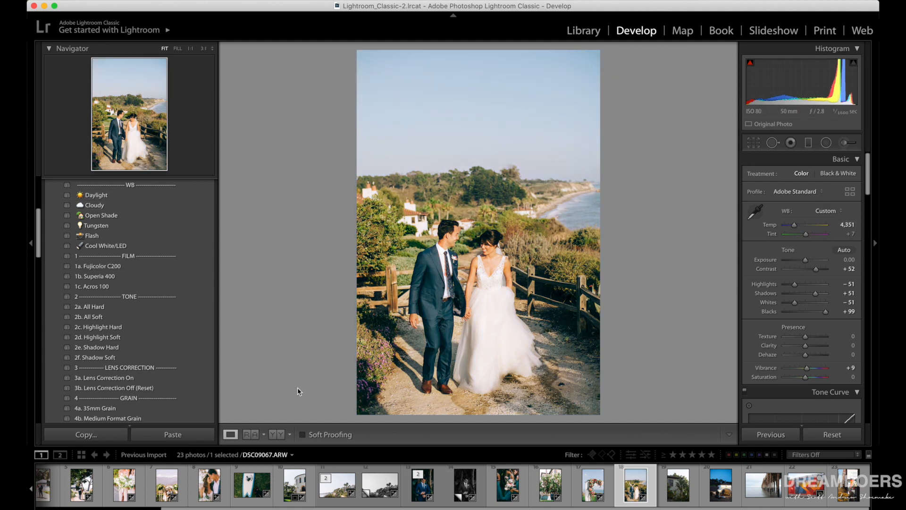
Switch the couple's photo to the 1b. Superia 400 preset with Temp 4,175 and compare it side by side with the original.
click(109, 278)
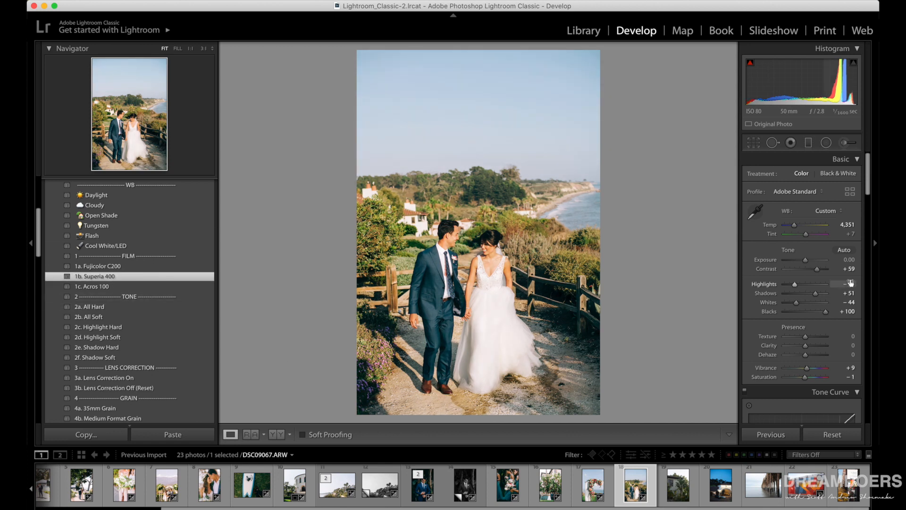
drag(796, 227, 794, 227)
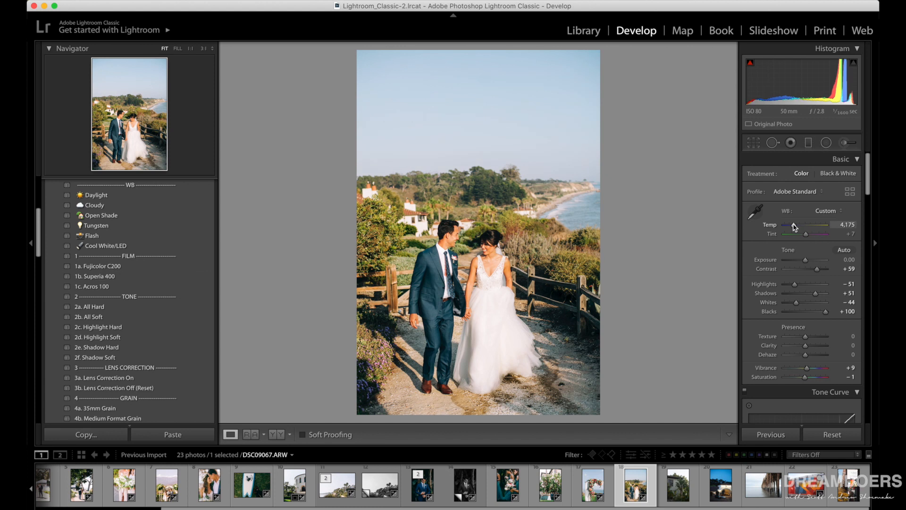
click(278, 434)
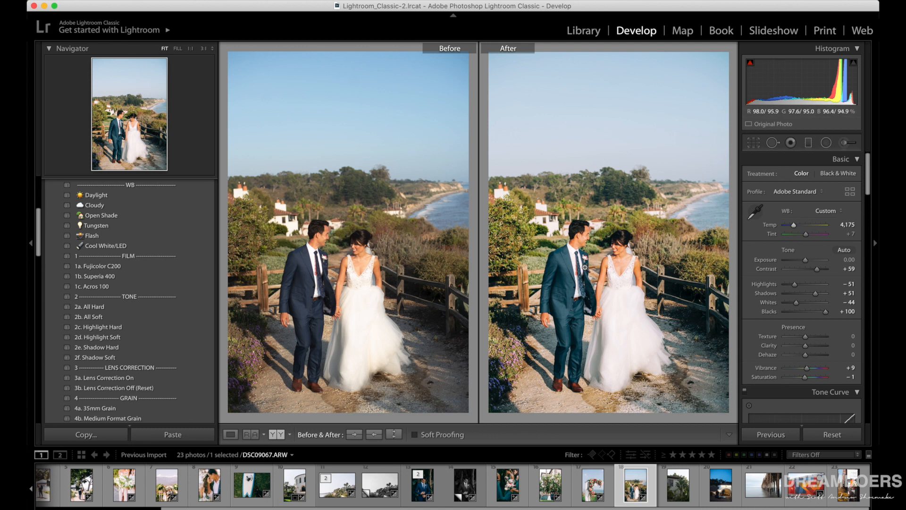
Apply the 1b. Superia 400 film preset to the photo of the white villa with palms and set its Exposure to +0.60.
click(676, 495)
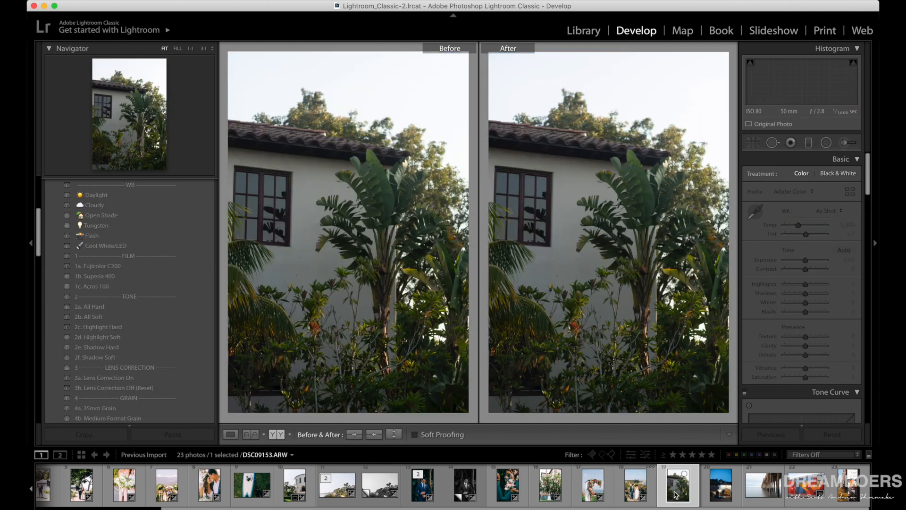
click(231, 434)
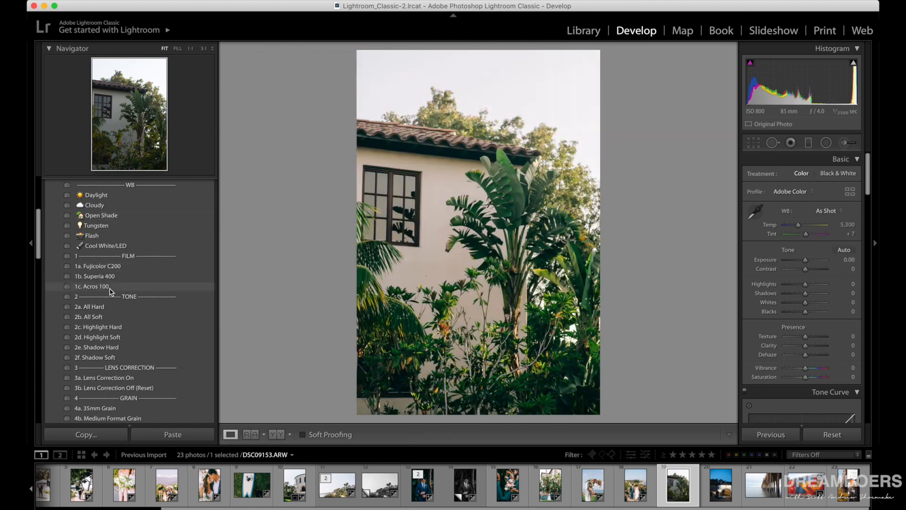
click(94, 287)
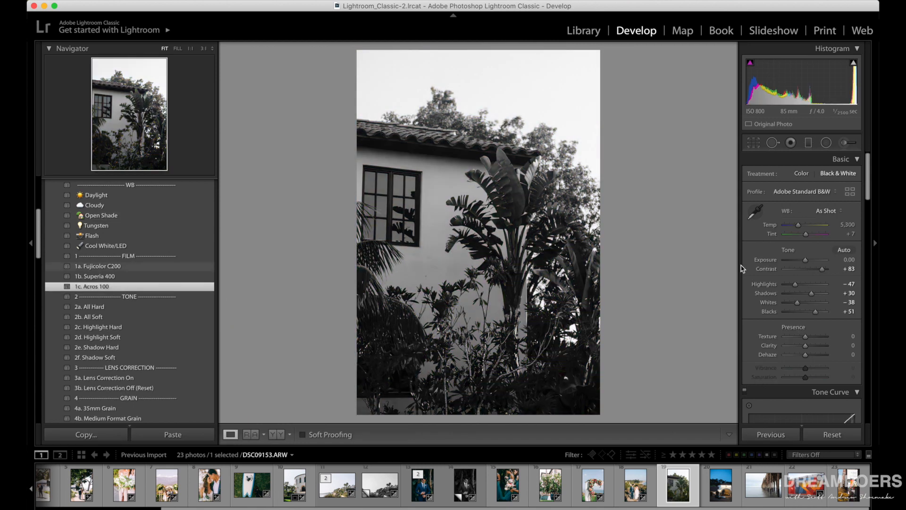
click(113, 277)
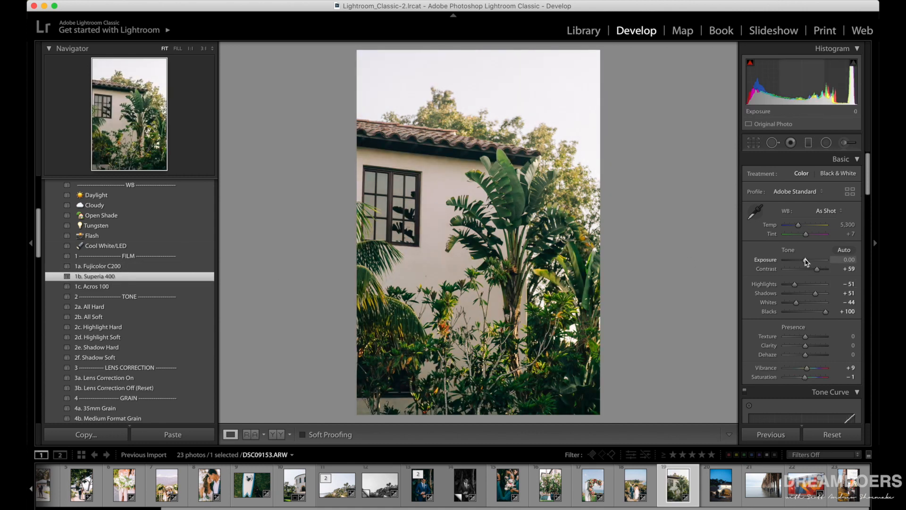
drag(807, 261, 809, 261)
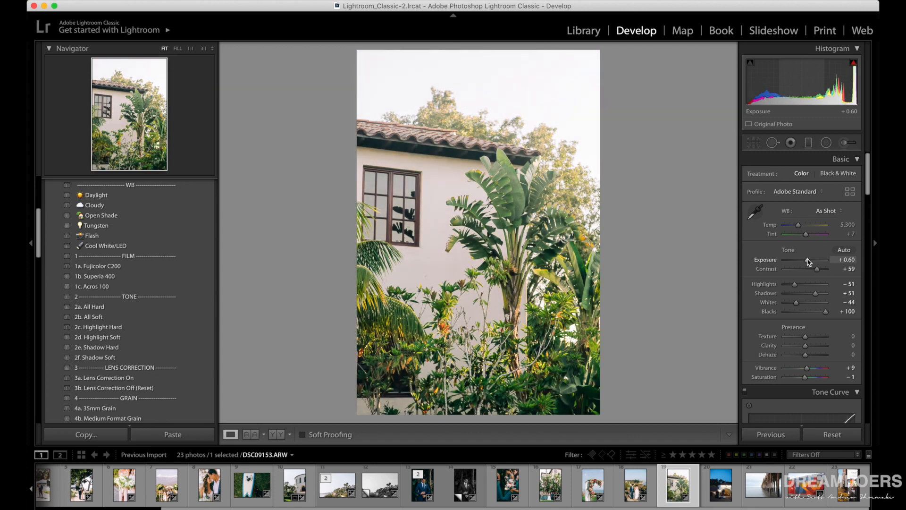
Set the villa photo's Texture to +16 and Clarity to +9.
scroll(809, 266, down, 5)
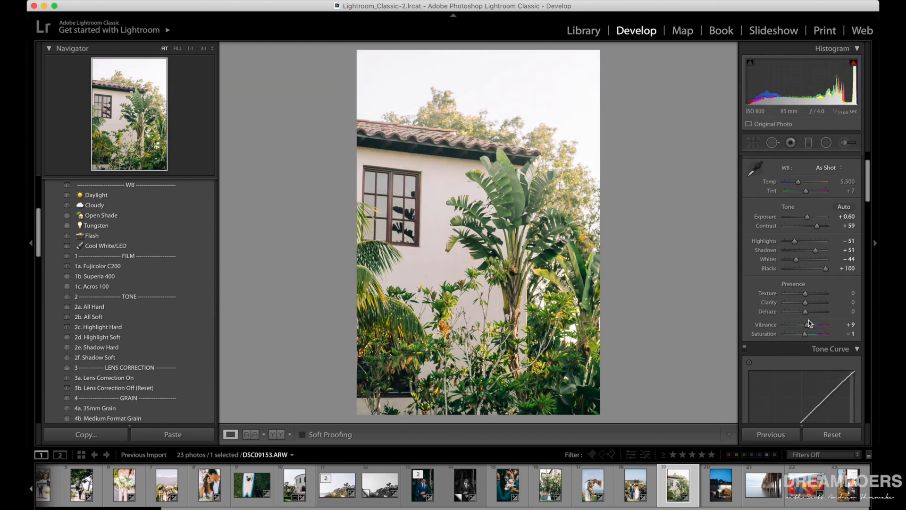
drag(811, 256, 809, 255)
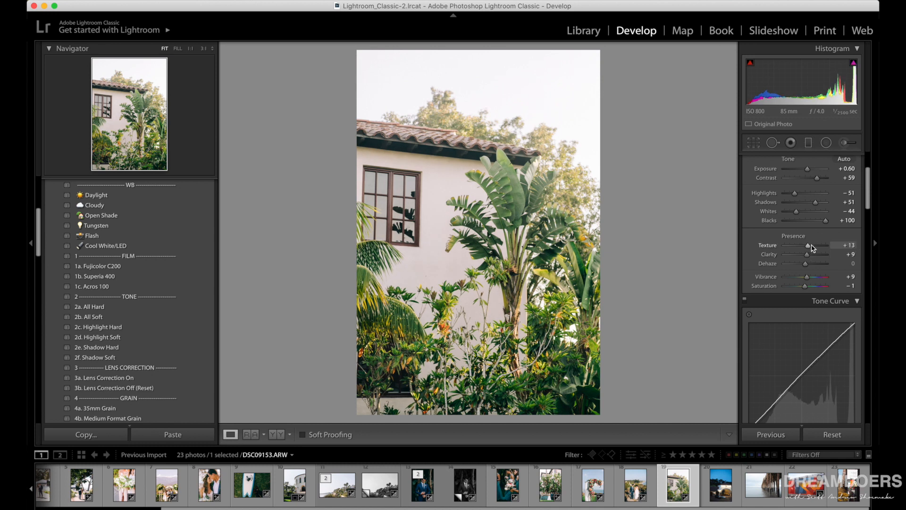
scroll(812, 245, down, 4)
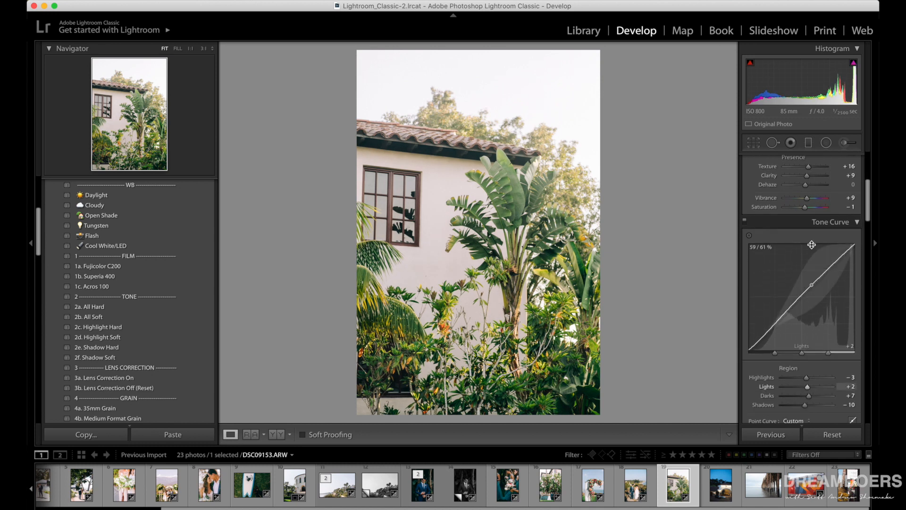
Set the villa photo's tone curve to Highlights -45, Lights +25, Darks -14 and Shadows +16, and its Saturation to +7.
scroll(795, 187, up, 1)
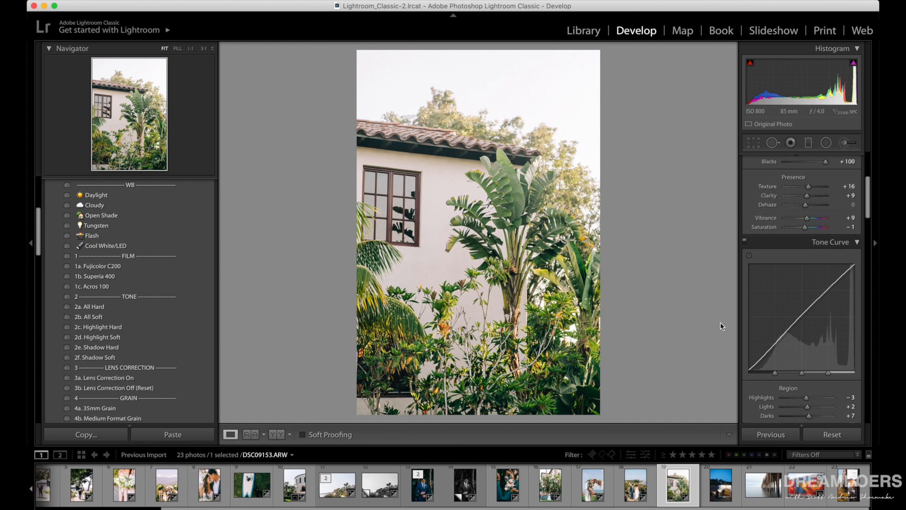
scroll(794, 359, down, 1)
mouse_move(797, 370)
mouse_down()
mouse_move(786, 370)
mouse_move(815, 380)
mouse_move(815, 397)
mouse_move(804, 387)
mouse_up()
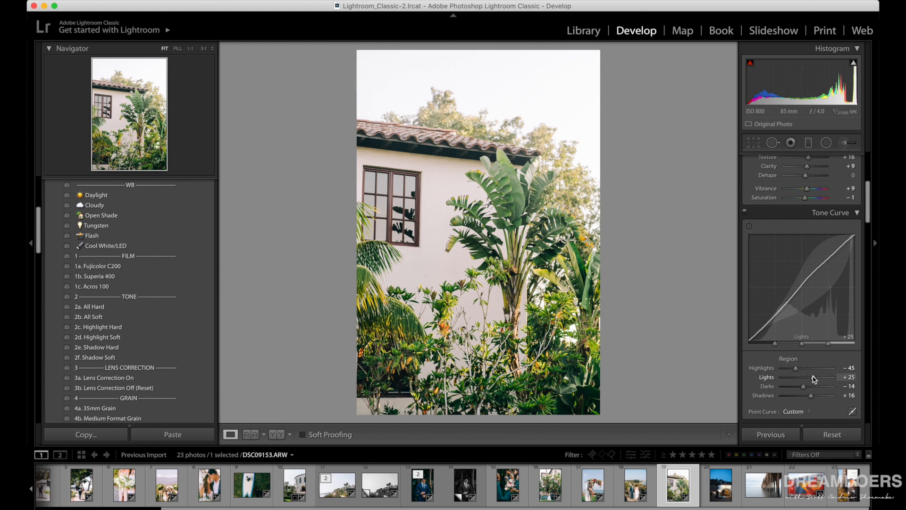
scroll(813, 373, up, 5)
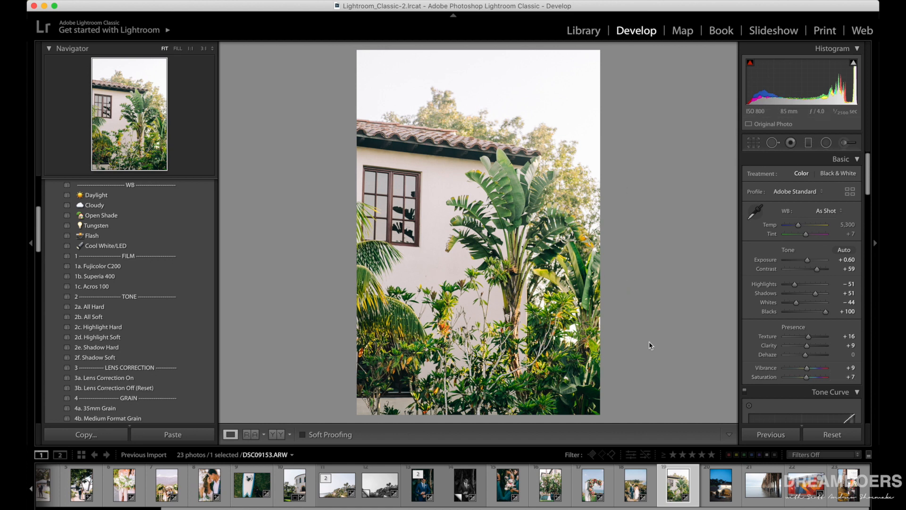
Examine the foliage and lower window of the villa photo at 1:1 magnification.
click(443, 348)
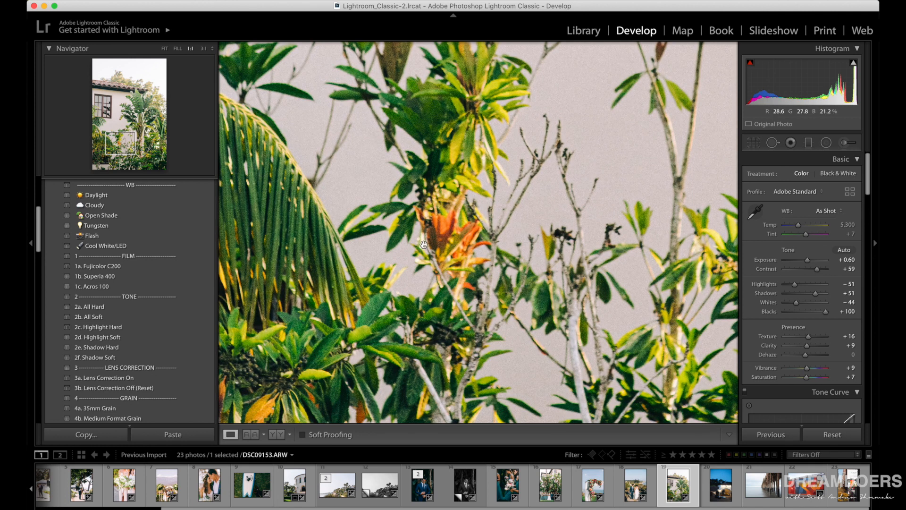
drag(454, 283, 473, 86)
drag(352, 280, 467, 192)
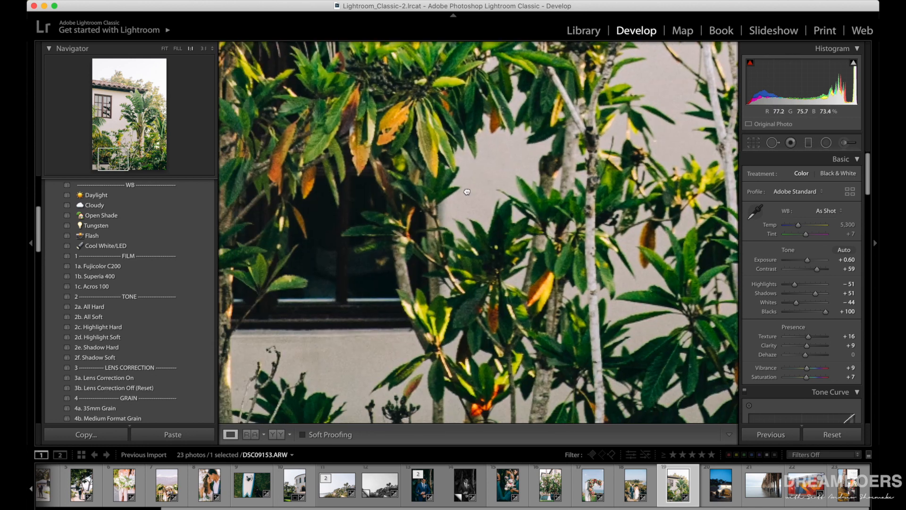
click(538, 259)
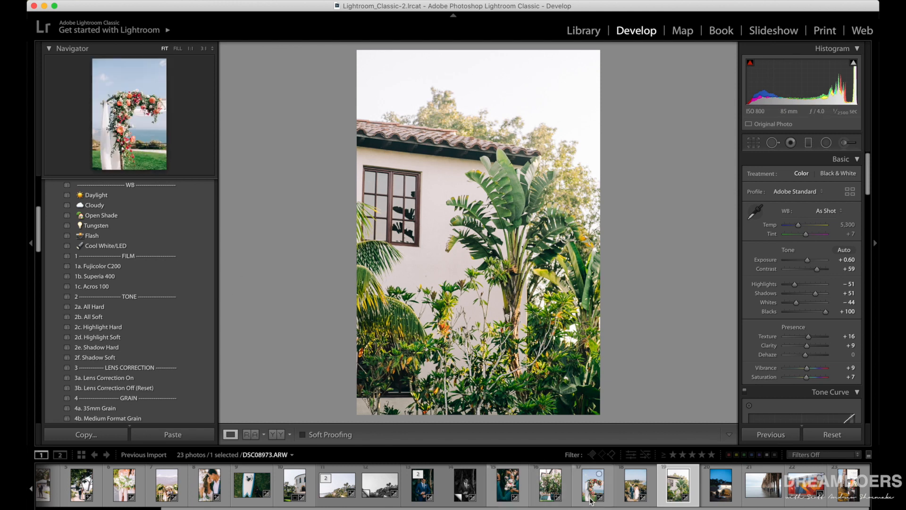
Apply the 1b. Superia 400 preset with Exposure +0.35 to the dusk photo of the arched entrance and inspect the parked cars at 1:1 magnification.
click(714, 495)
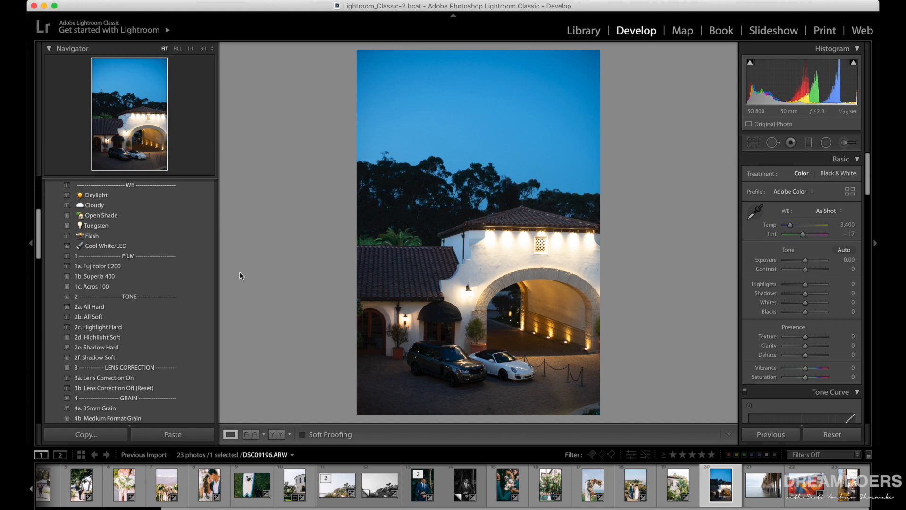
click(122, 265)
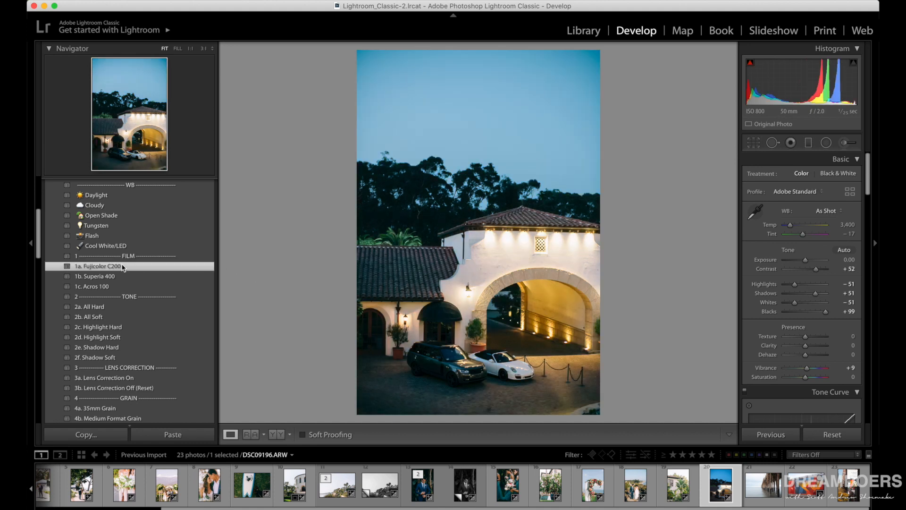
click(108, 276)
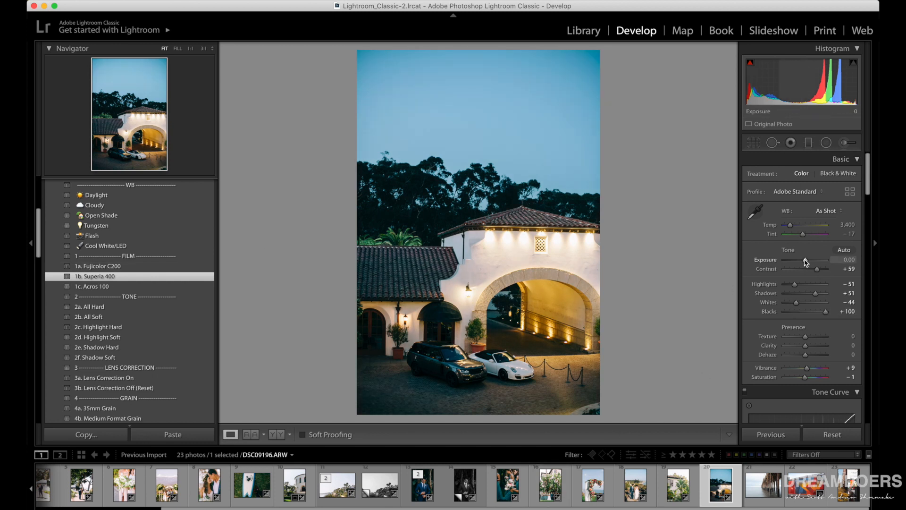
drag(806, 262, 807, 261)
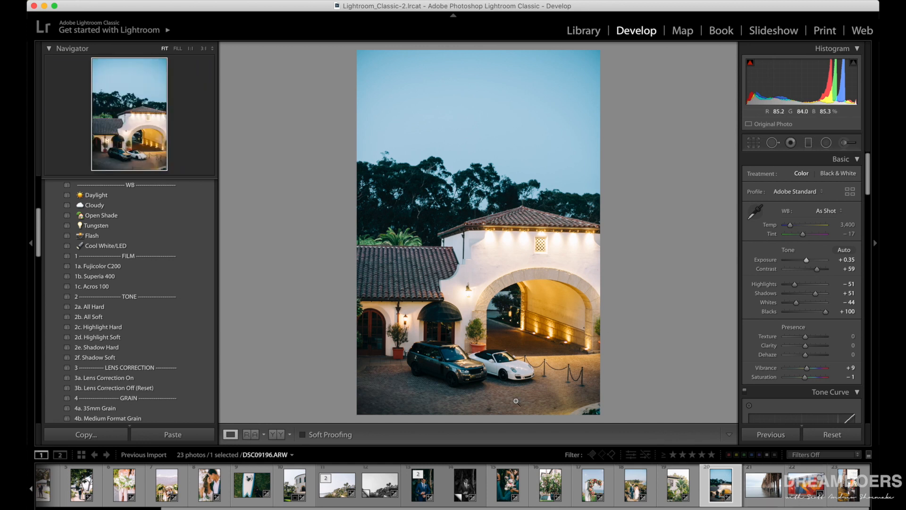
click(452, 351)
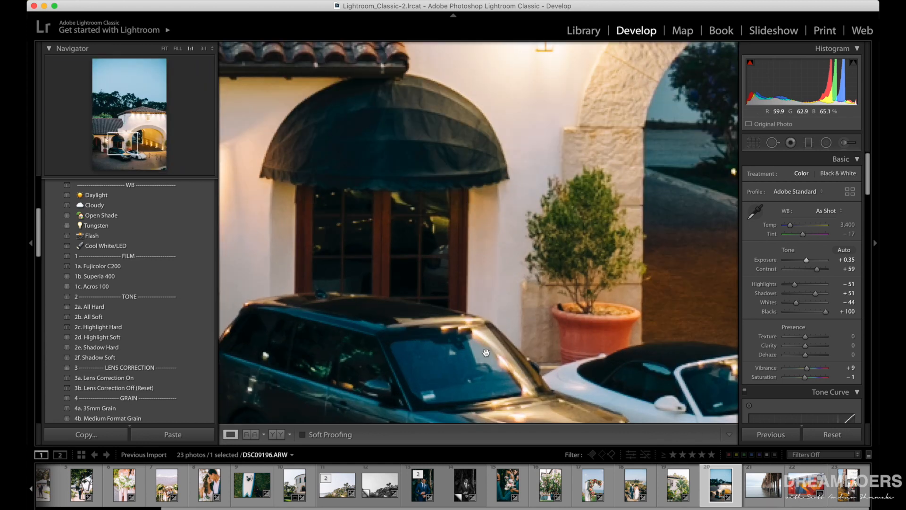
Straighten the dusk photo of the arched entrance with a crop angle of -1.06.
drag(487, 353, 472, 203)
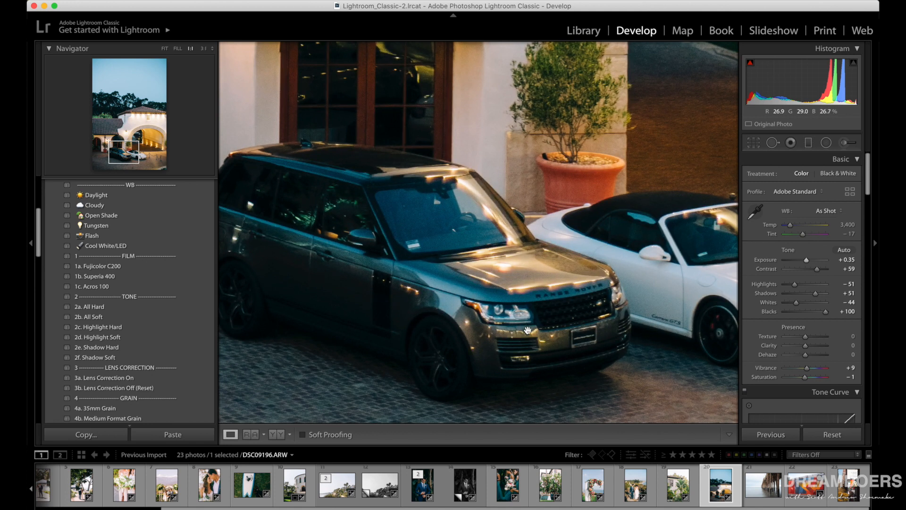
click(528, 331)
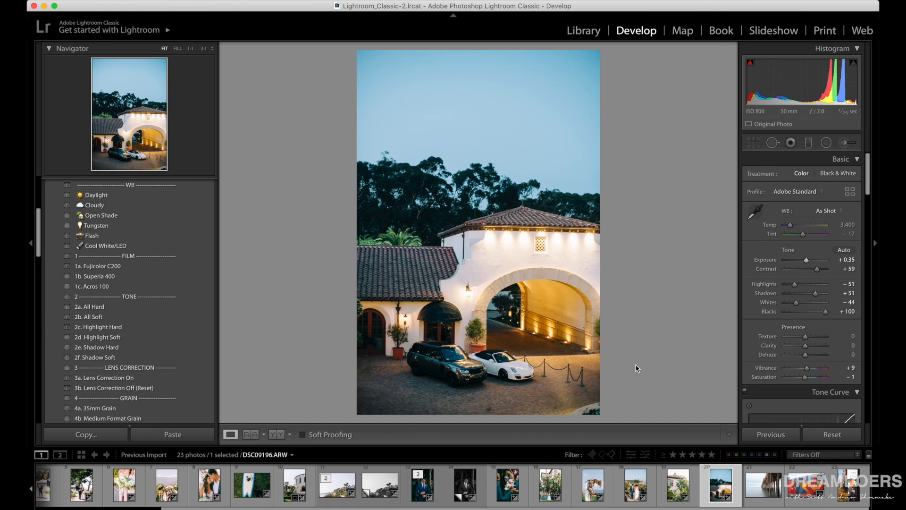
click(754, 142)
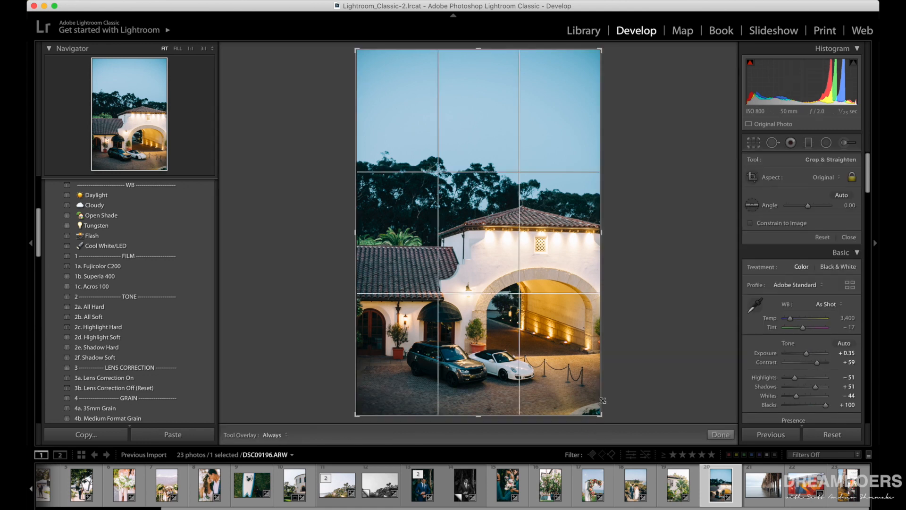
drag(603, 401, 613, 412)
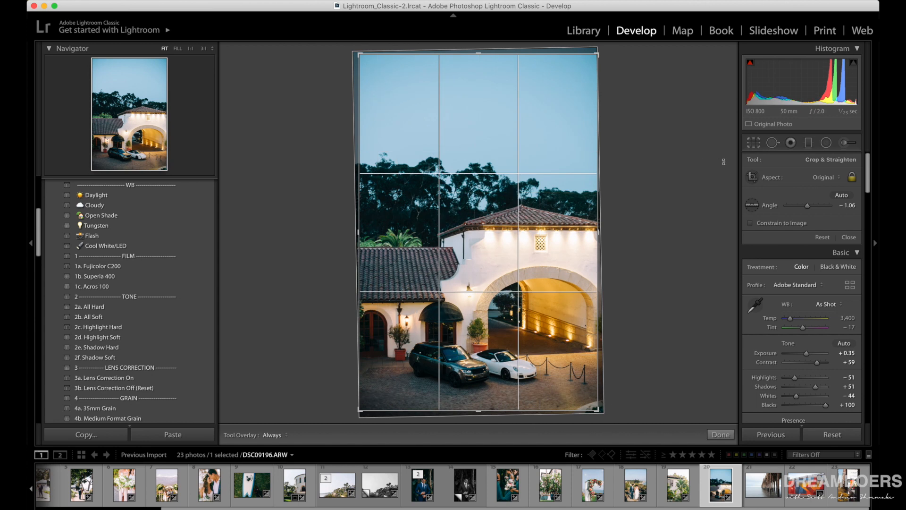
click(754, 142)
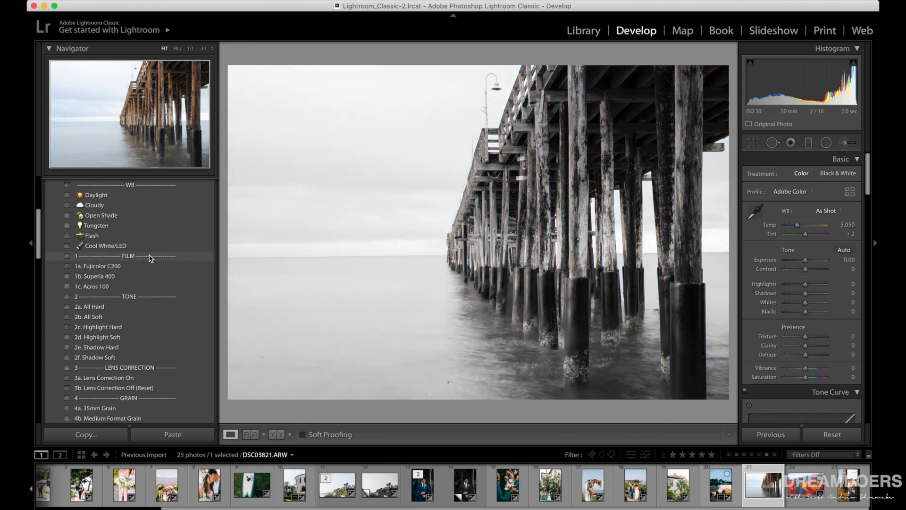
Try the 1a. Fujicolor C200 and 1b. Superia 400 presets on the pier photo, viewed beside the original.
click(131, 268)
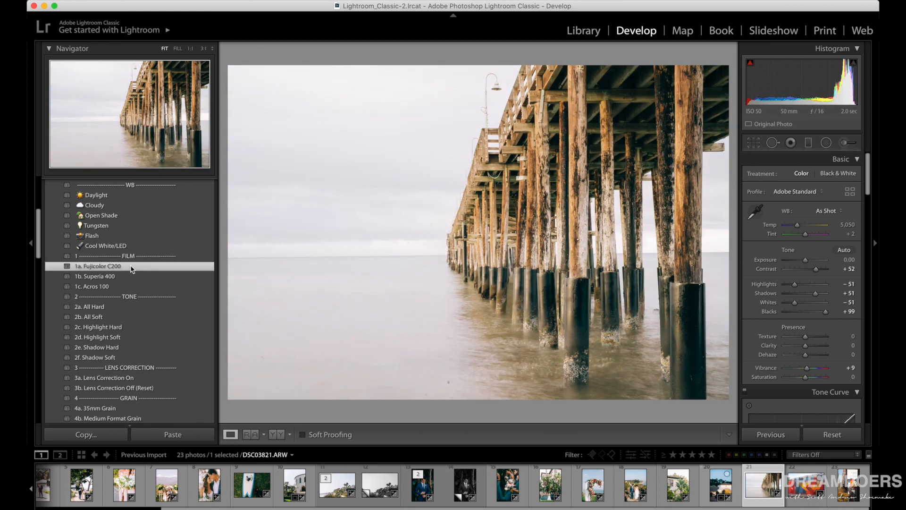
click(280, 439)
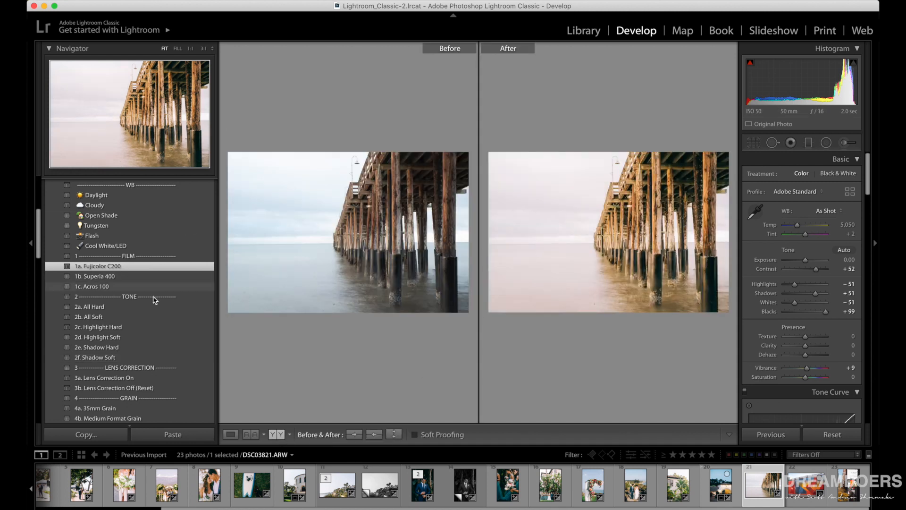
click(116, 277)
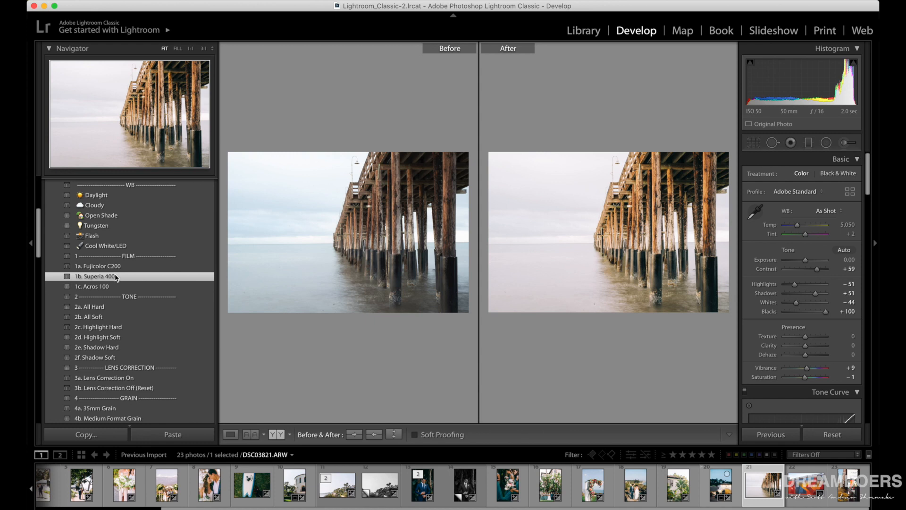
Apply the 1c. Acros 100 preset with Exposure -0.50 to the pier photo and compare it with the original.
click(109, 288)
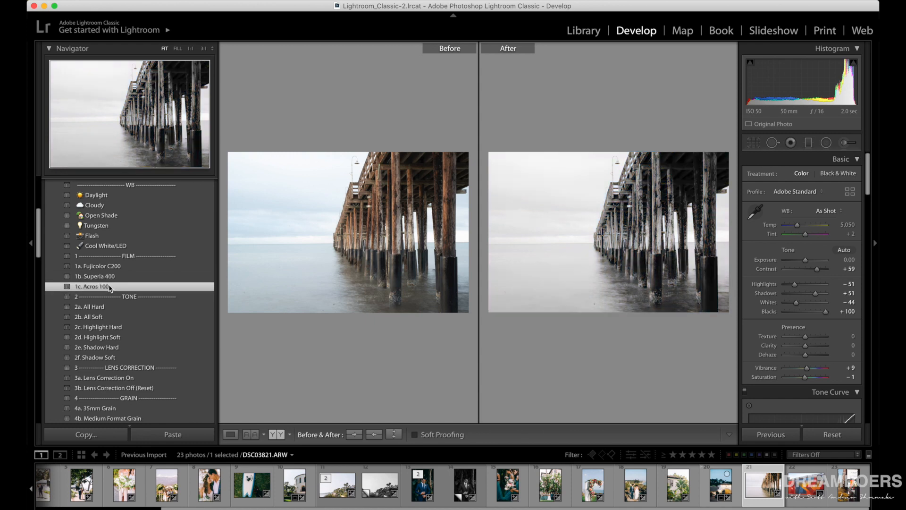
click(230, 434)
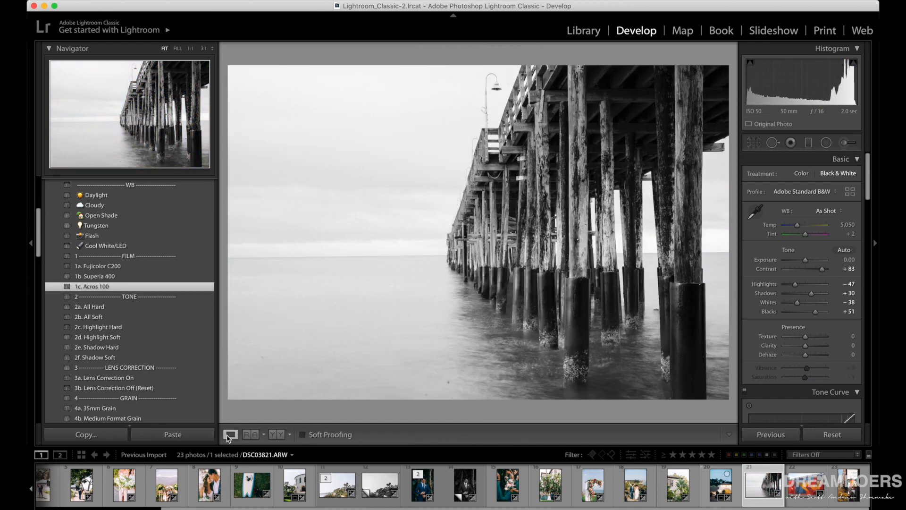
drag(806, 260, 804, 262)
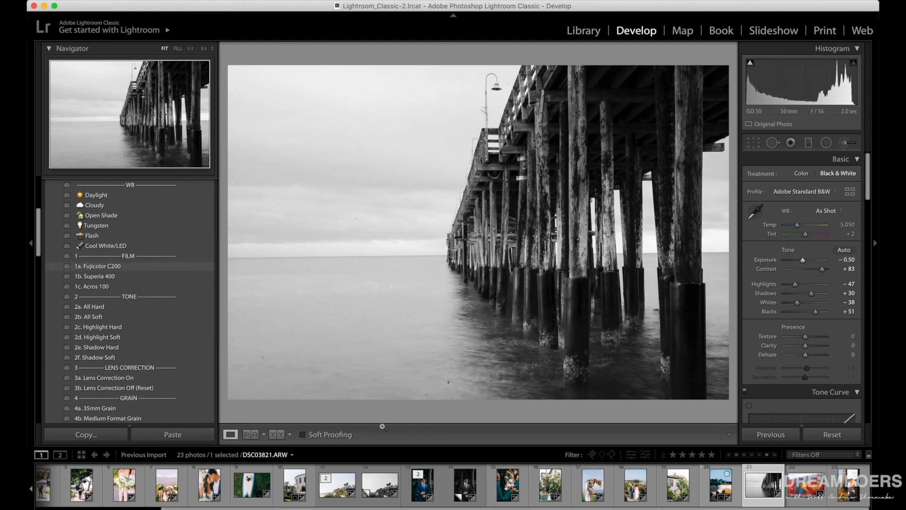
click(277, 434)
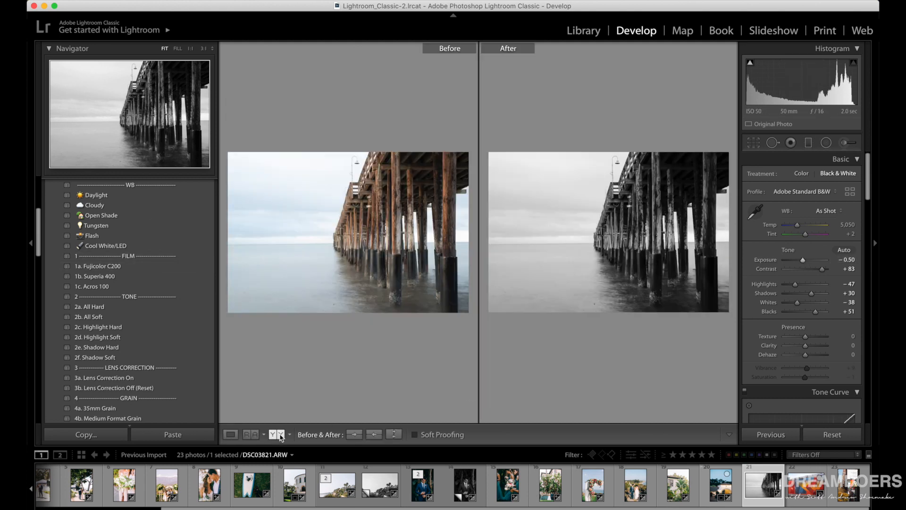
click(230, 434)
Apply the 1b. Superia 400 preset to the mural photo and compare the walking woman with the original at 1:1 magnification.
click(797, 491)
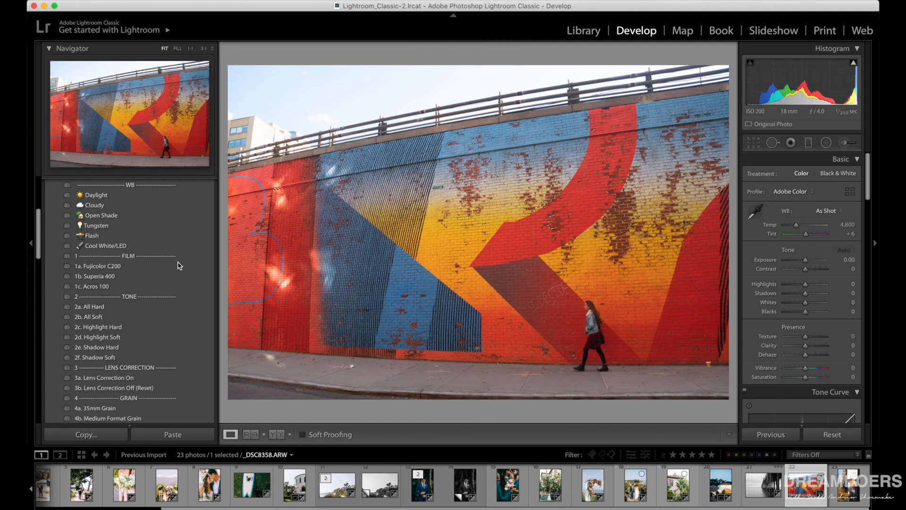
click(118, 267)
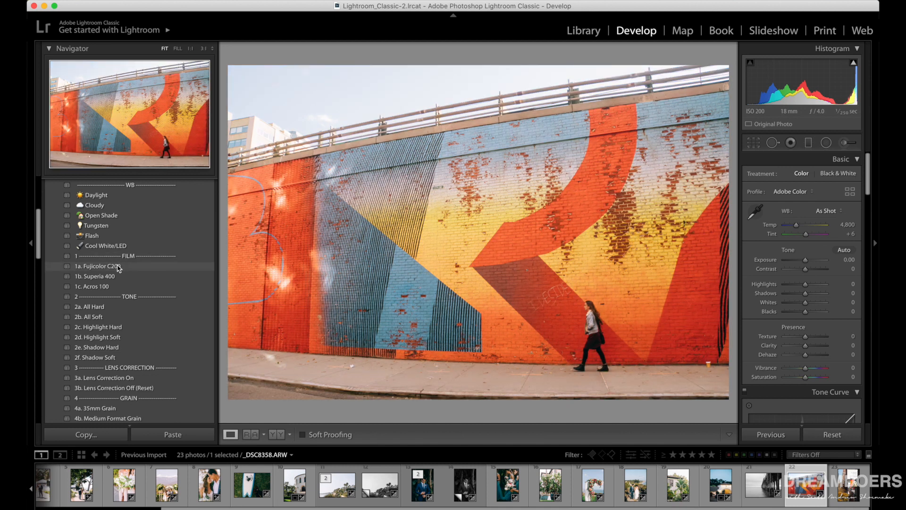
click(113, 277)
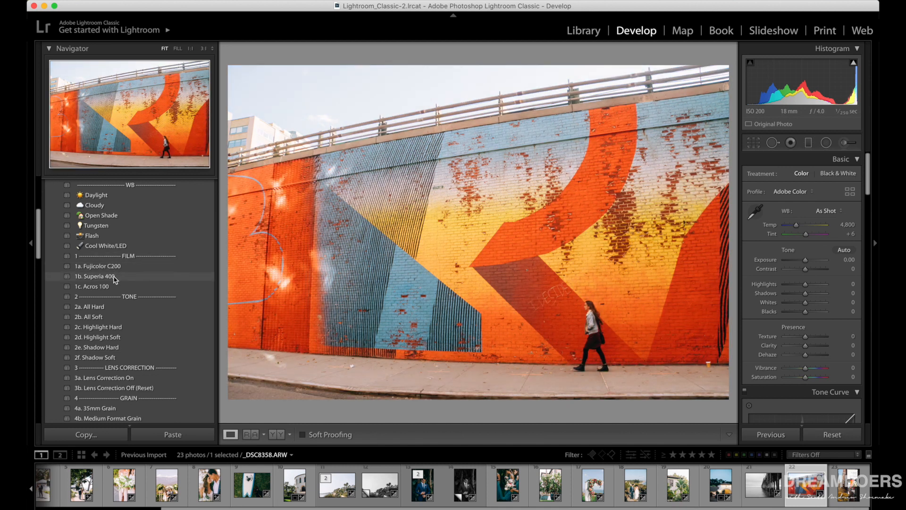
click(108, 278)
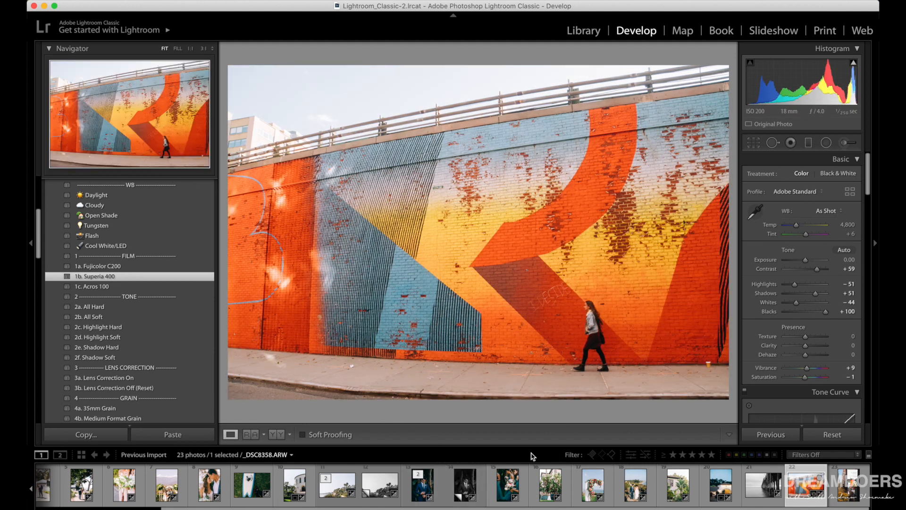
click(279, 435)
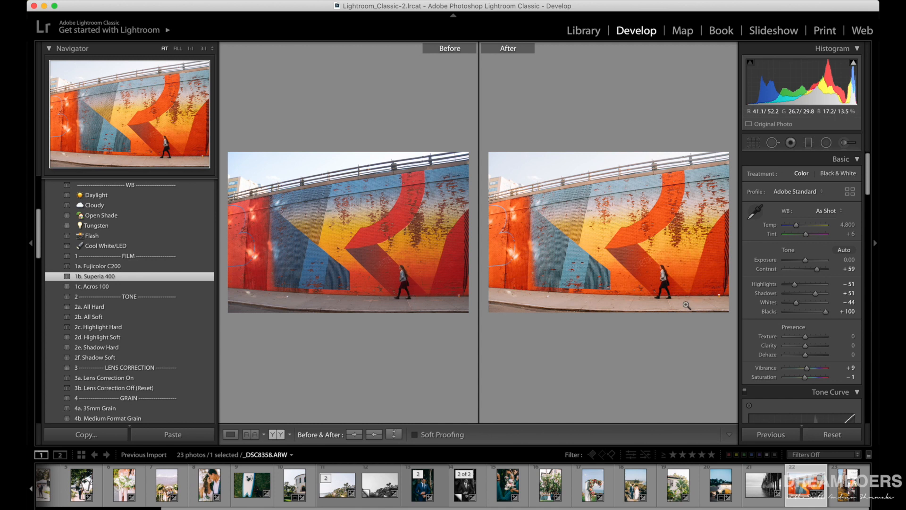
click(664, 277)
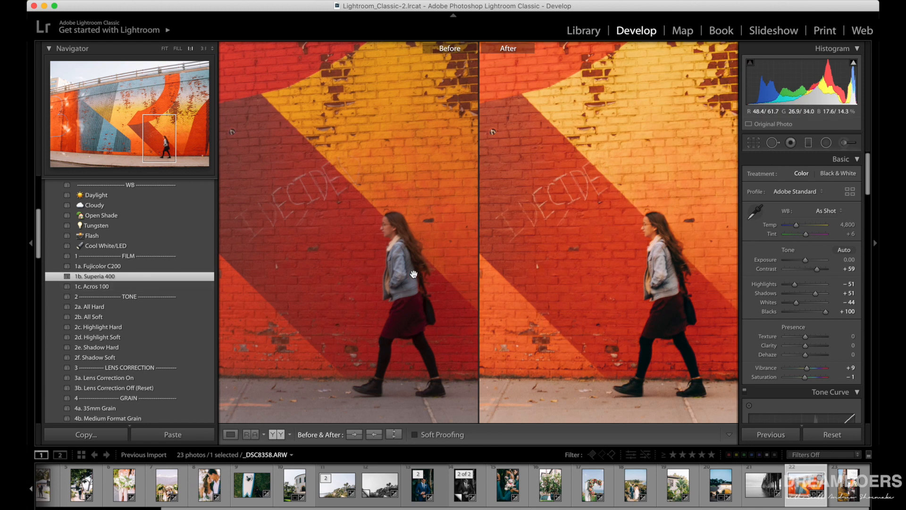
click(636, 307)
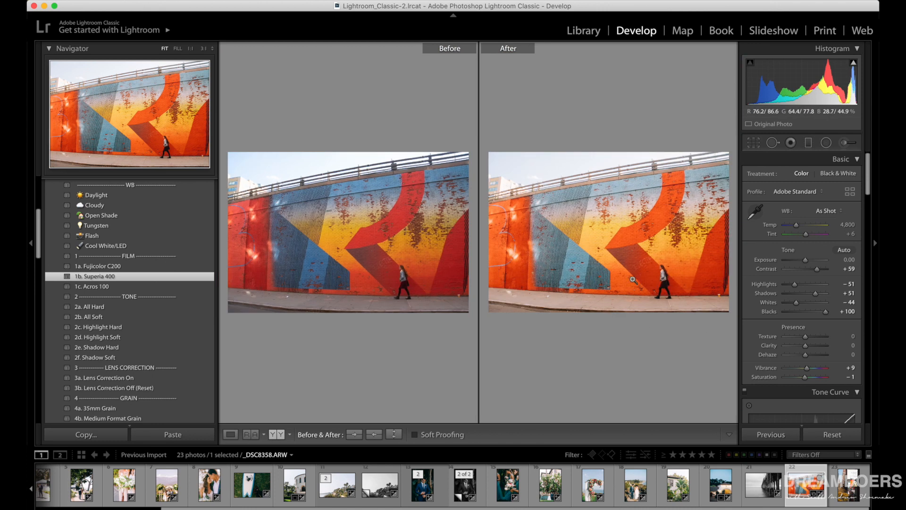
click(231, 434)
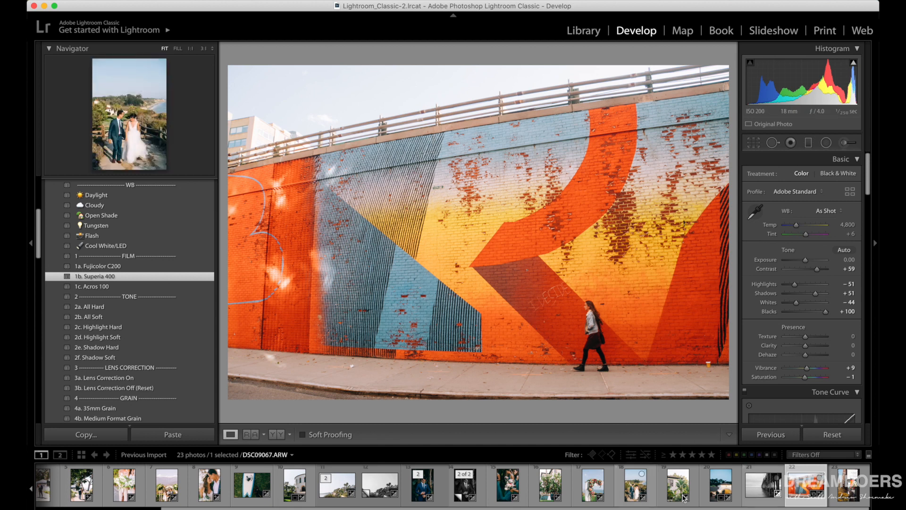
Apply the 1b. Superia 400 preset to the city street photo and set its Exposure to -0.55 in the side-by-side before/after view.
key(Right)
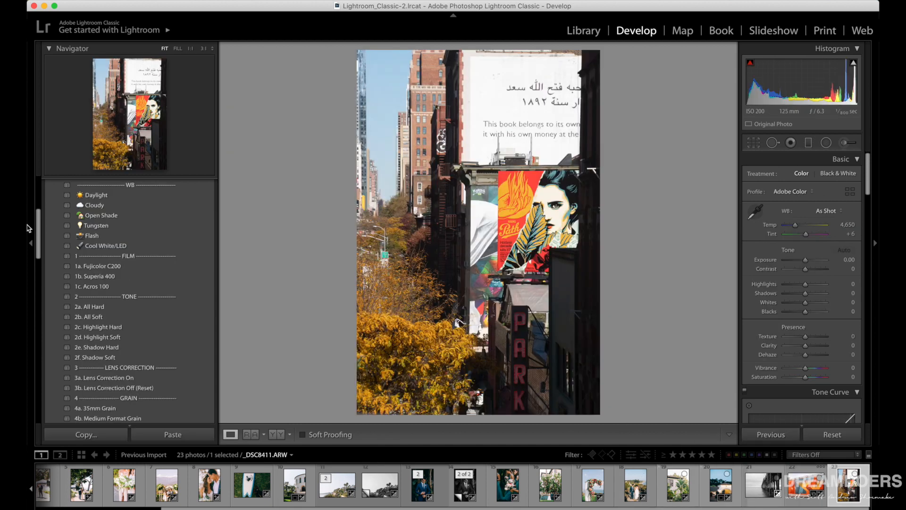
click(114, 277)
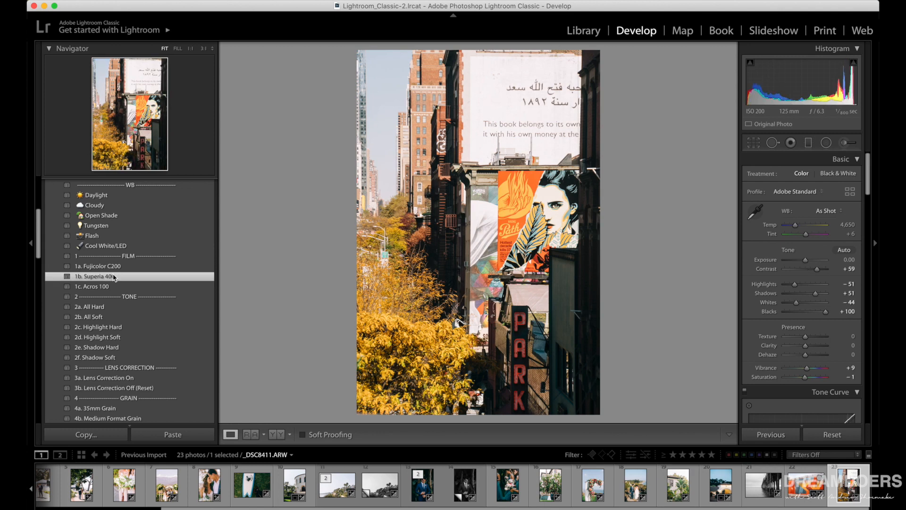
click(277, 435)
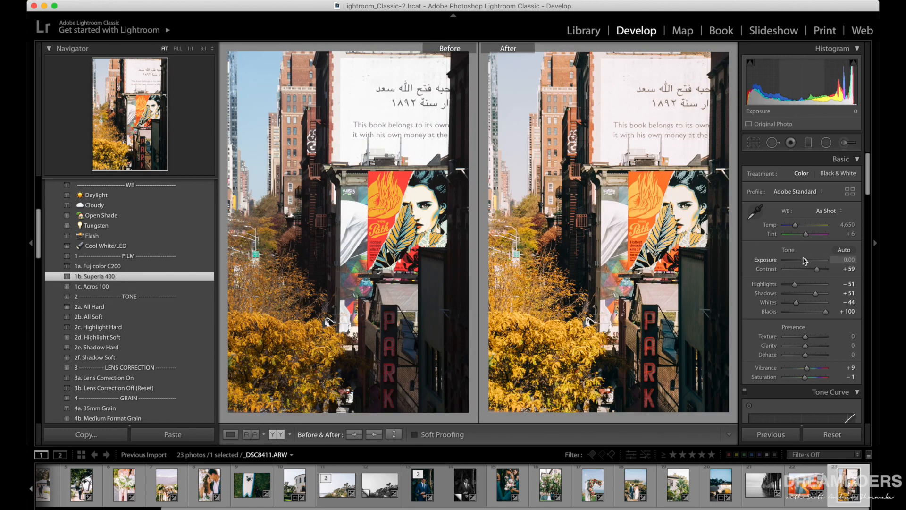
drag(805, 260, 802, 261)
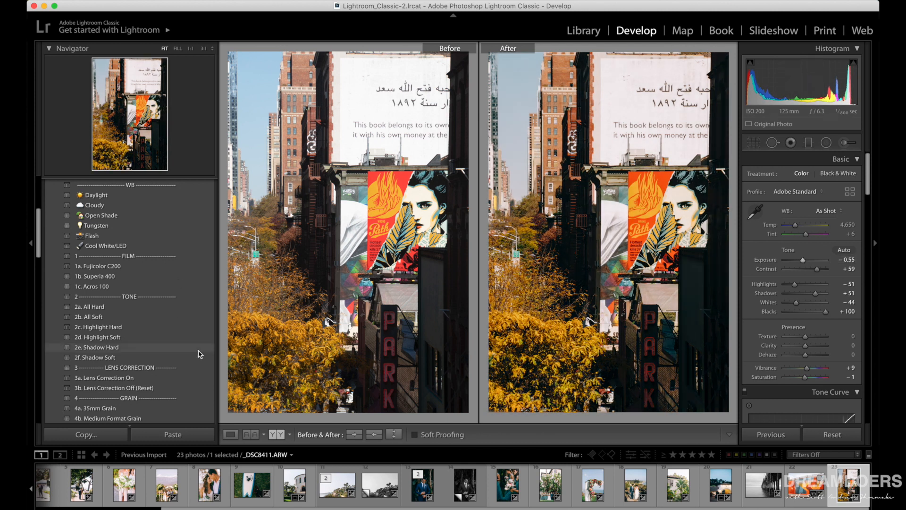
Review the before/after versions of the floral arch, bouquet, groom, coastline, couple, table setting and ceremony photos.
click(593, 488)
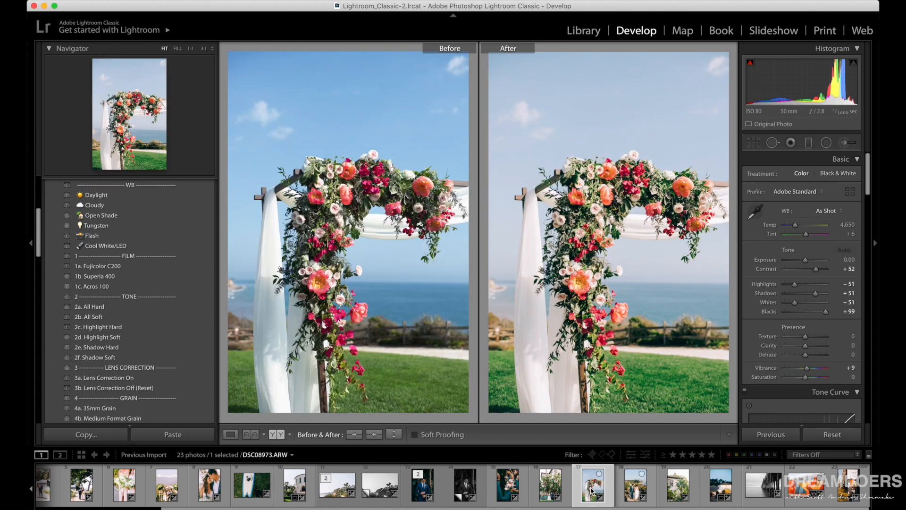
scroll(592, 490, left, 5)
click(270, 485)
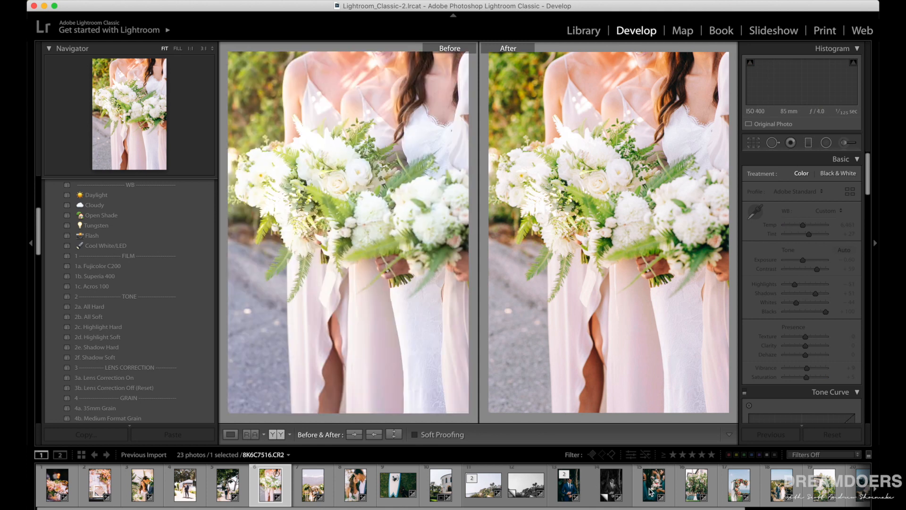
click(652, 489)
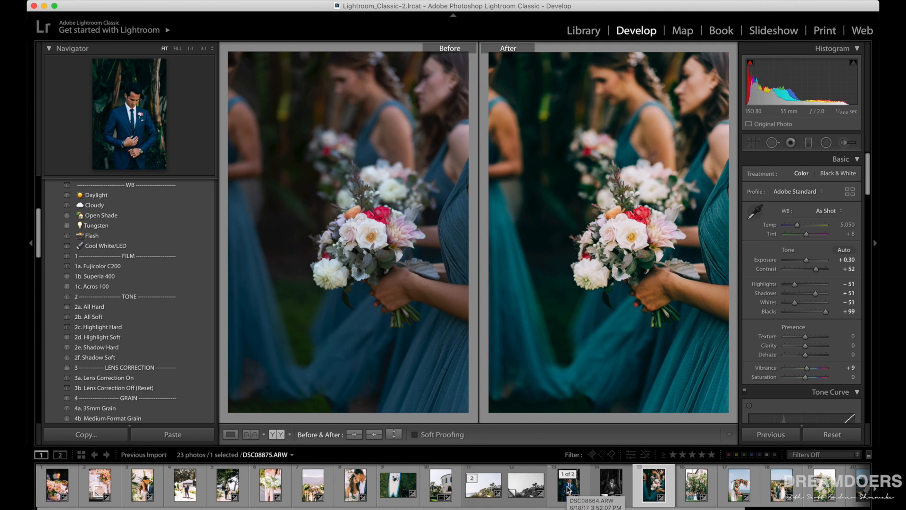
click(569, 490)
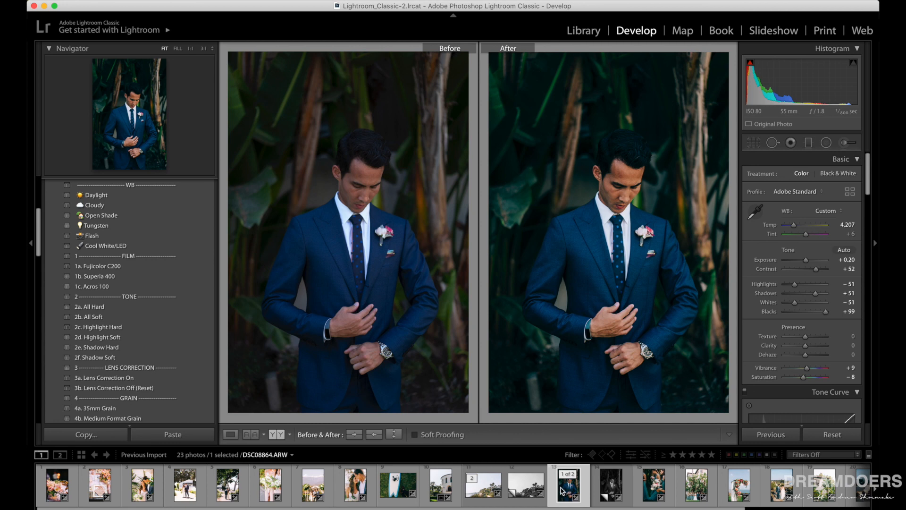
click(611, 486)
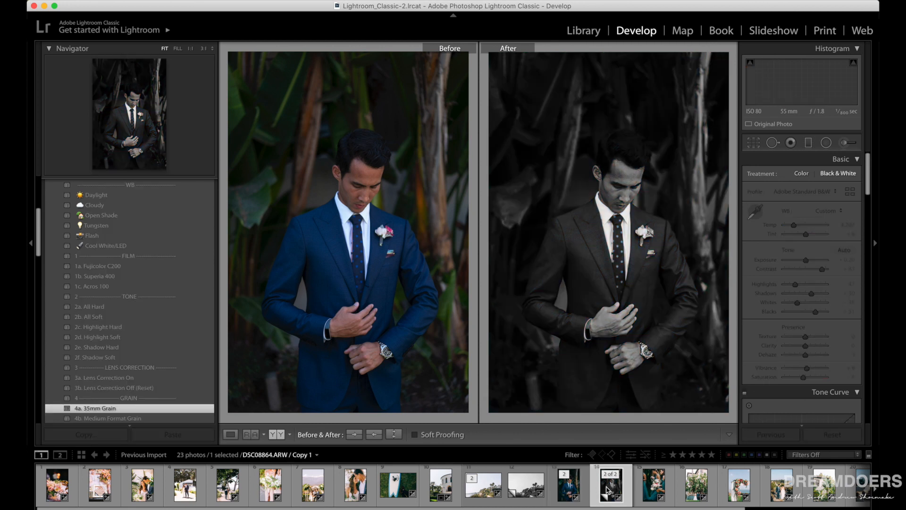
click(480, 492)
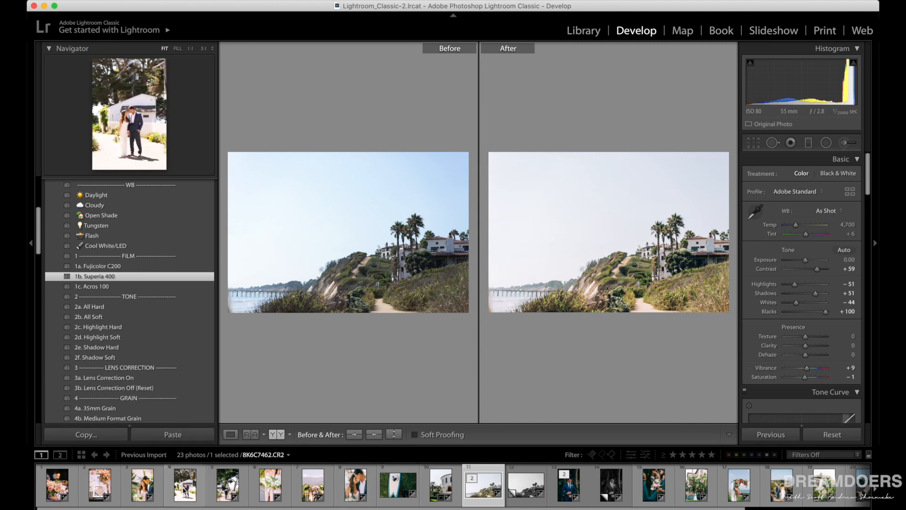
click(184, 491)
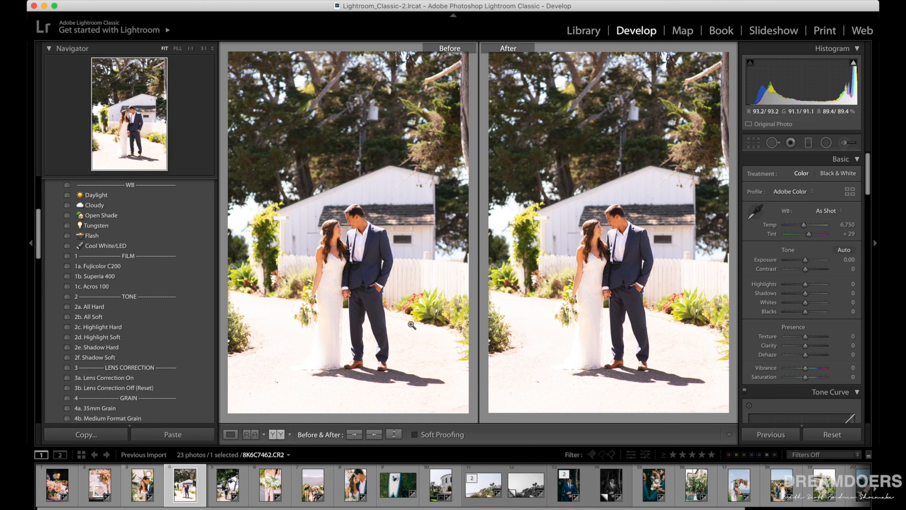
click(226, 486)
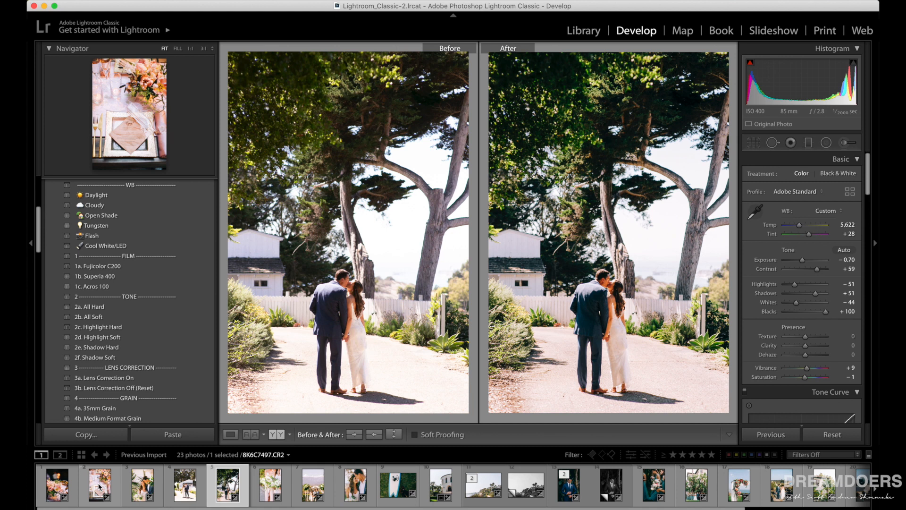
click(100, 486)
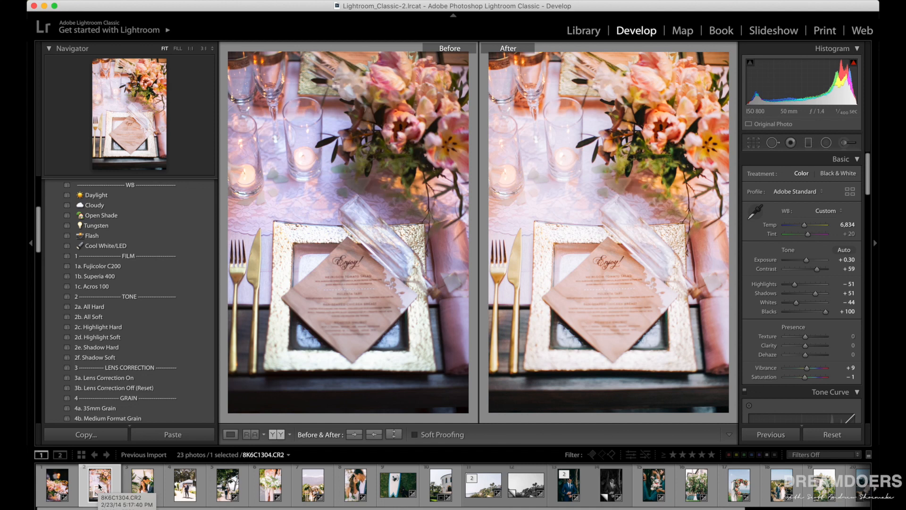
click(66, 480)
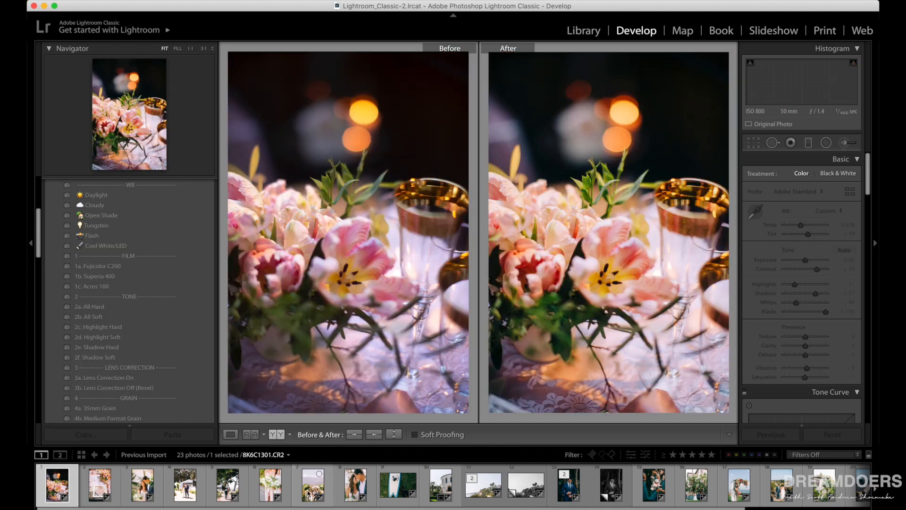
click(312, 492)
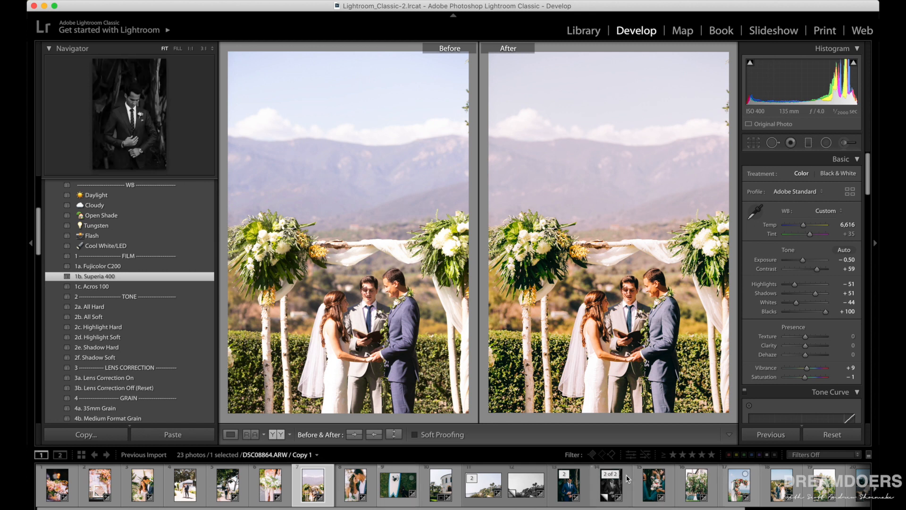
scroll(628, 479, right, 3)
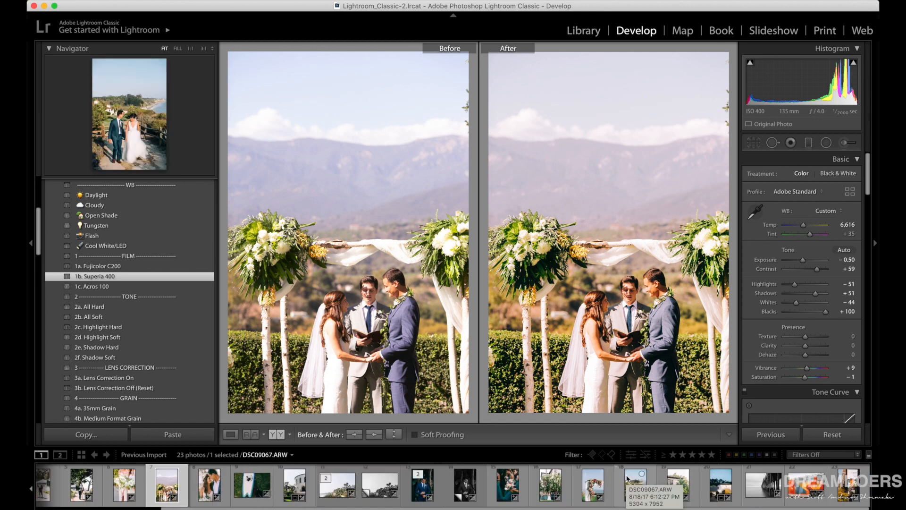